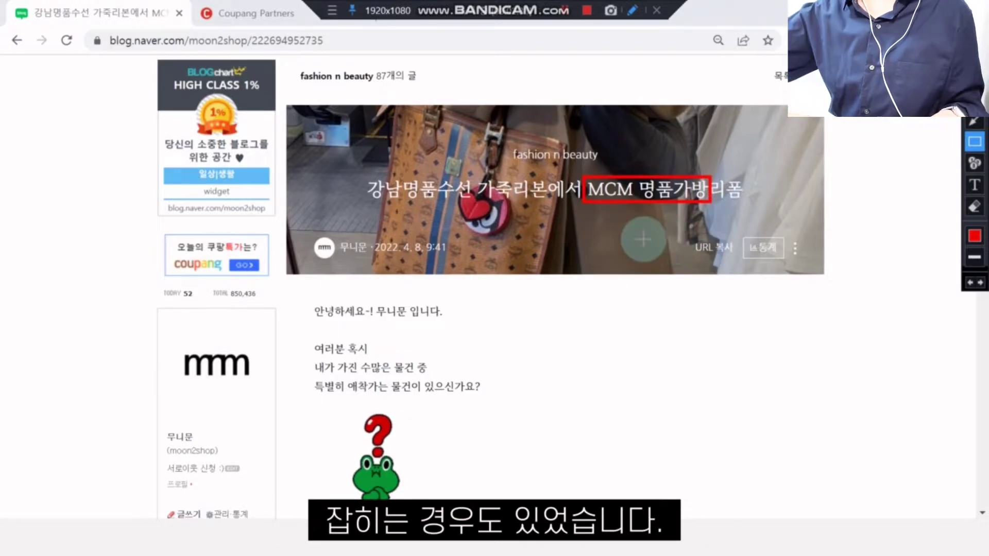
Switch to PowerPoint, show slide 8 and outline the two Coupang banners in its blog screenshots with red rectangles
{"action": "key", "text": "Escape"}
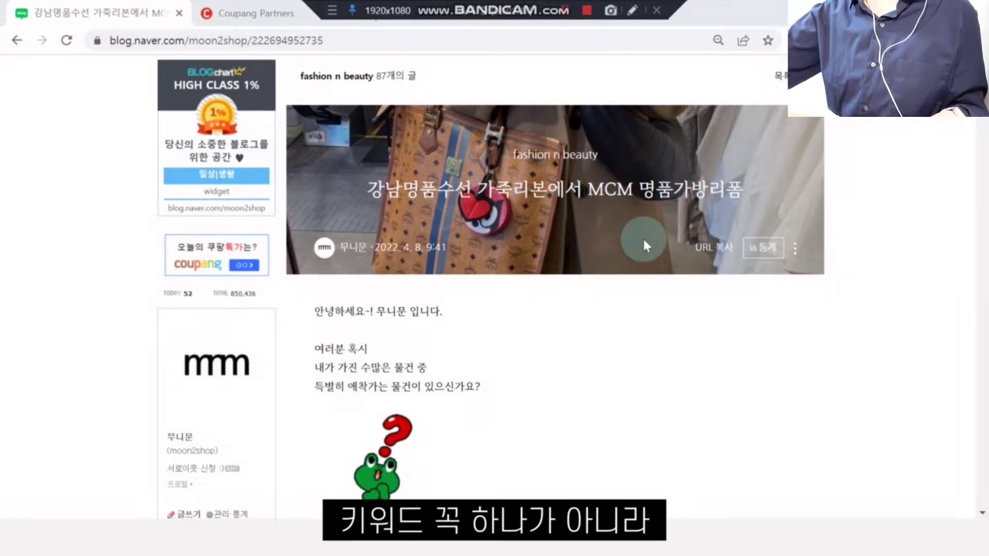
{"action": "left_click", "coordinate": [631, 544]}
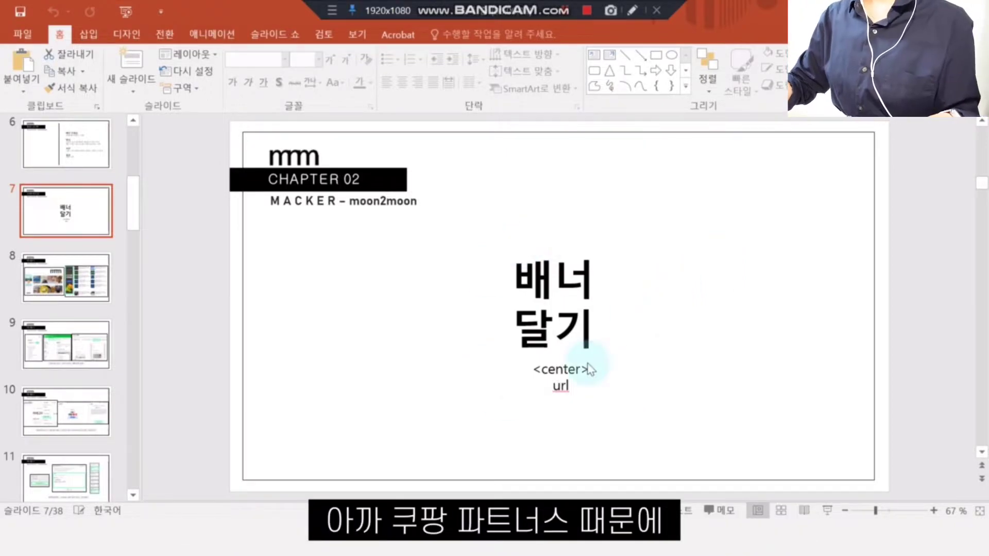
{"action": "left_click", "coordinate": [63, 294]}
{"action": "left_click", "coordinate": [631, 11]}
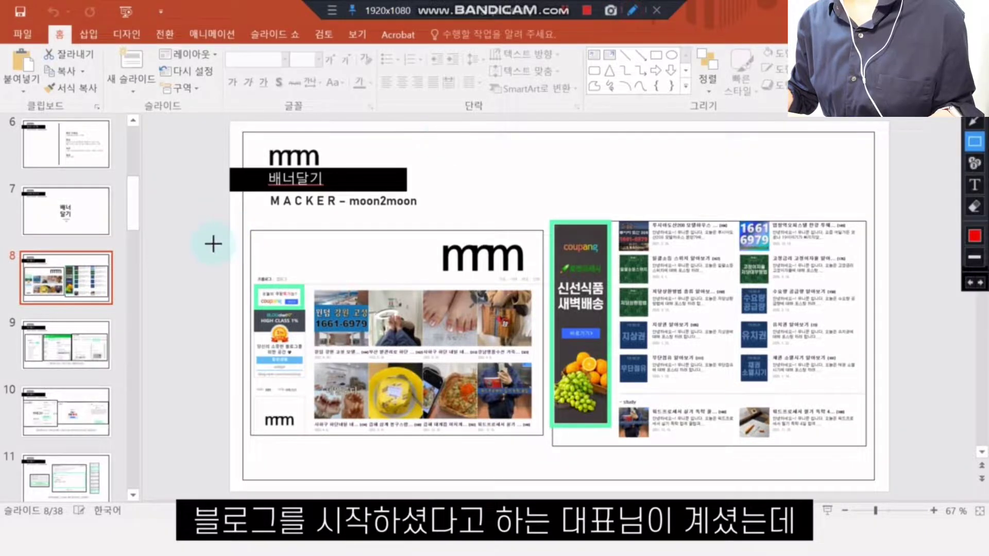
{"action": "left_click_drag", "start_coordinate": [274, 304], "coordinate": [302, 311]}
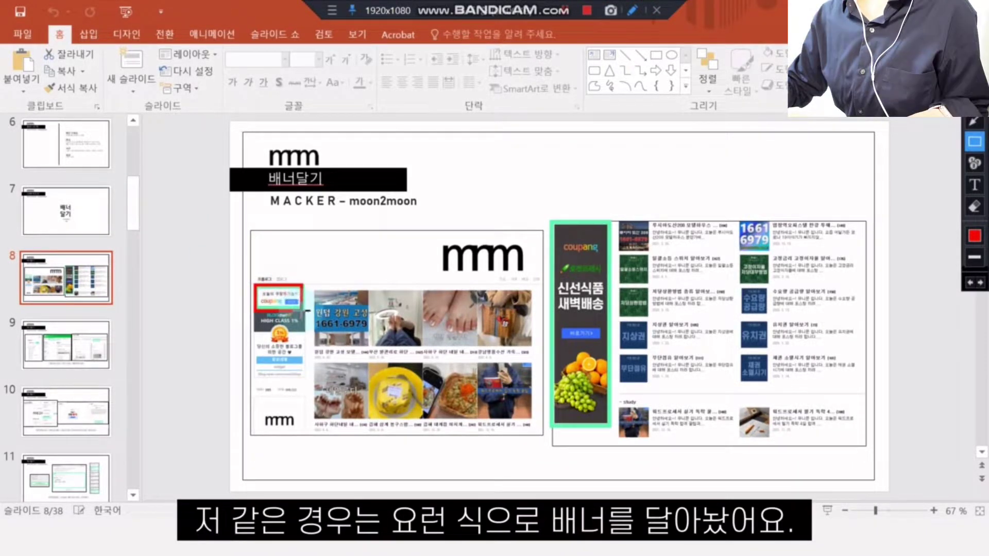
{"action": "mouse_move", "coordinate": [555, 219]}
{"action": "left_mouse_down"}
{"action": "mouse_move", "coordinate": [620, 360]}
{"action": "mouse_move", "coordinate": [623, 444]}
{"action": "mouse_move", "coordinate": [618, 425]}
{"action": "left_mouse_up"}
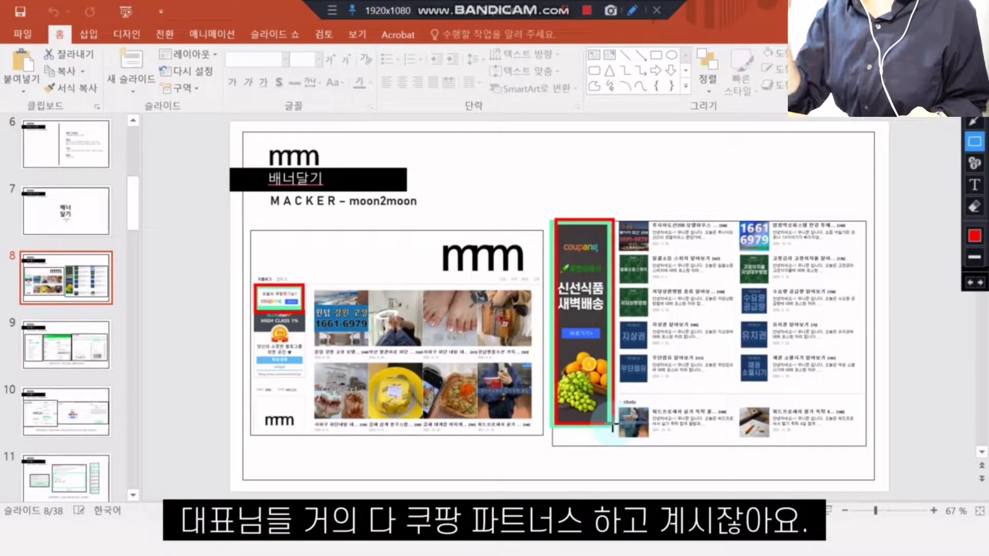
{"action": "key", "text": "Escape"}
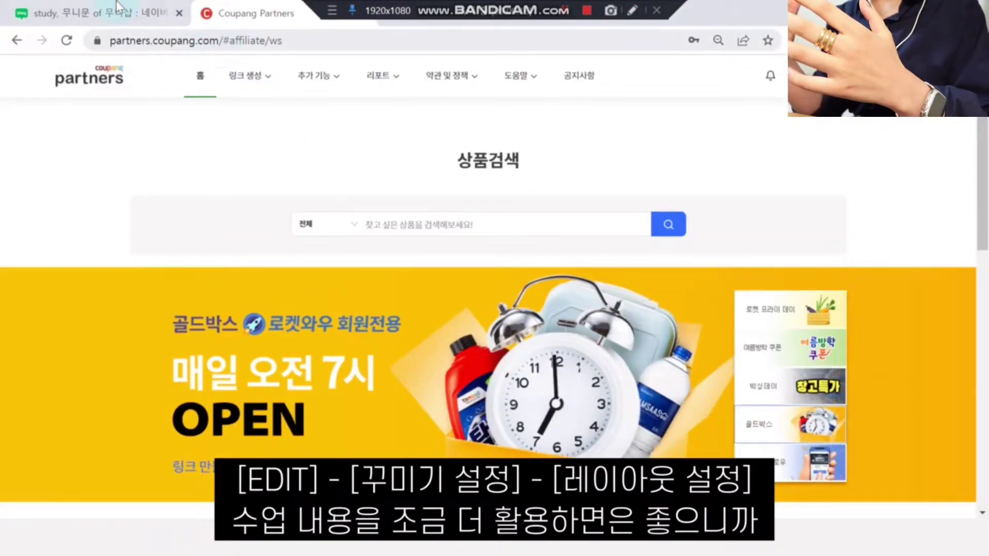
Switch to the Naver blog in the browser and open the layout settings within its decoration settings (꾸미기 설정)
{"action": "left_click", "coordinate": [146, 13]}
{"action": "left_click", "coordinate": [249, 133]}
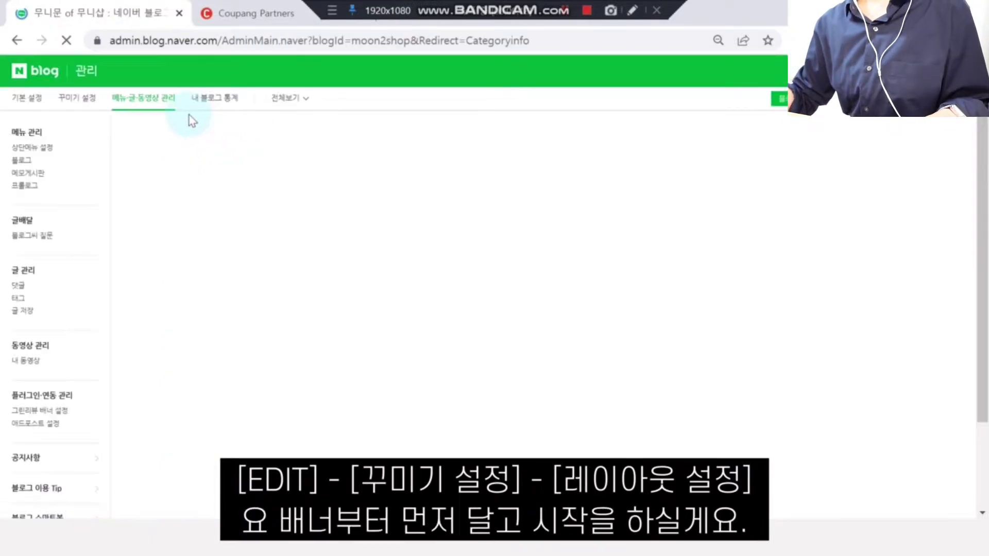
{"action": "left_click", "coordinate": [77, 98]}
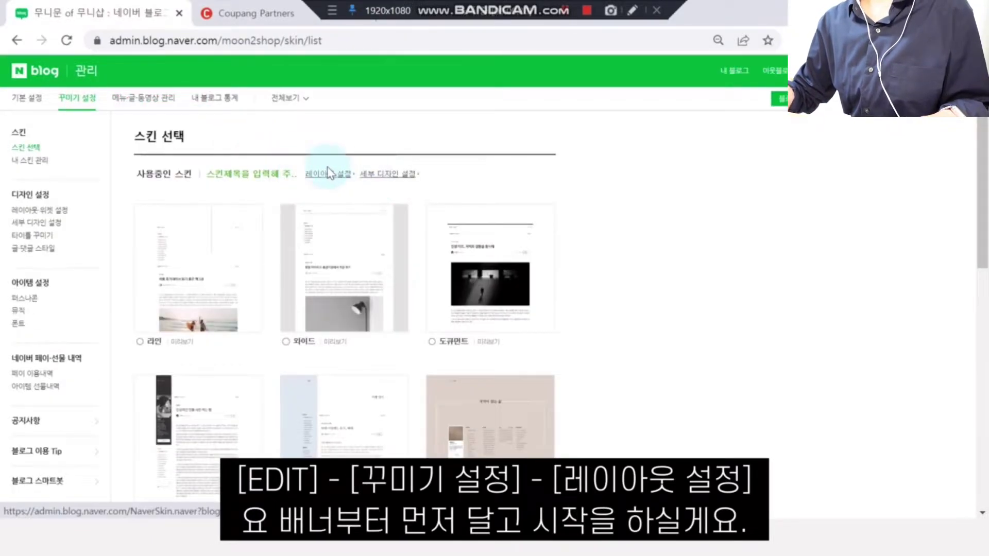
{"action": "left_click", "coordinate": [329, 173]}
In Coupang Partners, create a category banner (카테고리 배너) for the 쿠팡 category in the 160 x 600 size
{"action": "left_click", "coordinate": [249, 14]}
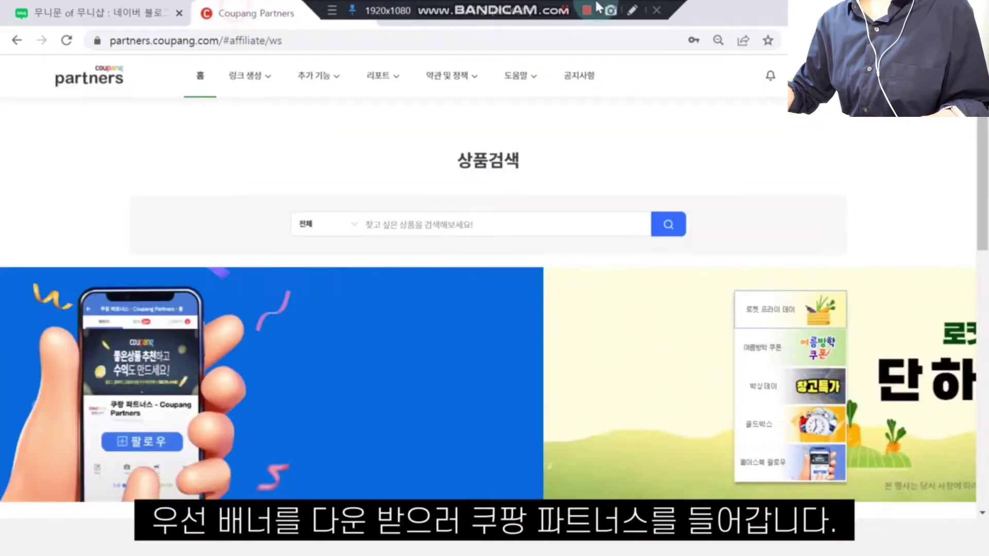
{"action": "left_click", "coordinate": [631, 11]}
{"action": "left_click_drag", "start_coordinate": [45, 61], "coordinate": [125, 89]}
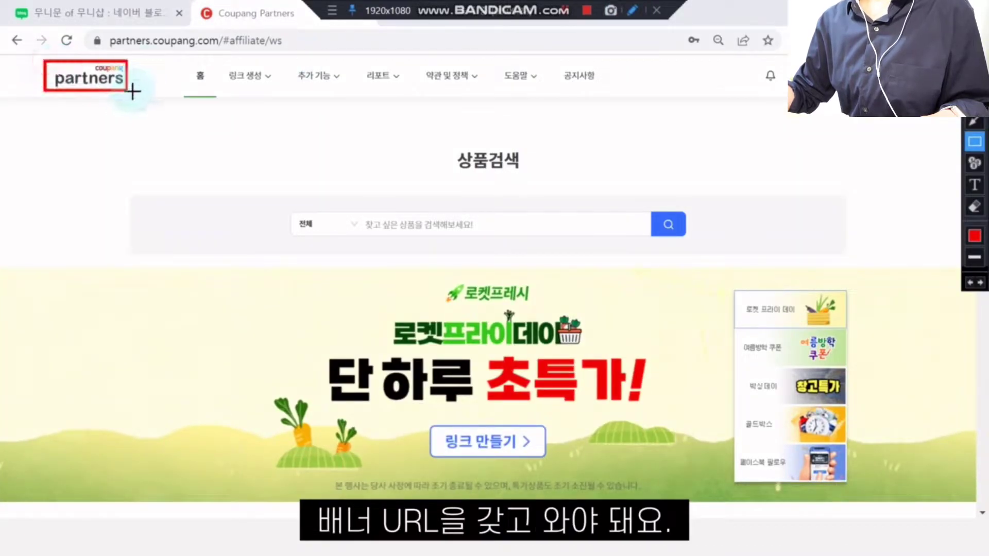
{"action": "left_click", "coordinate": [263, 77]}
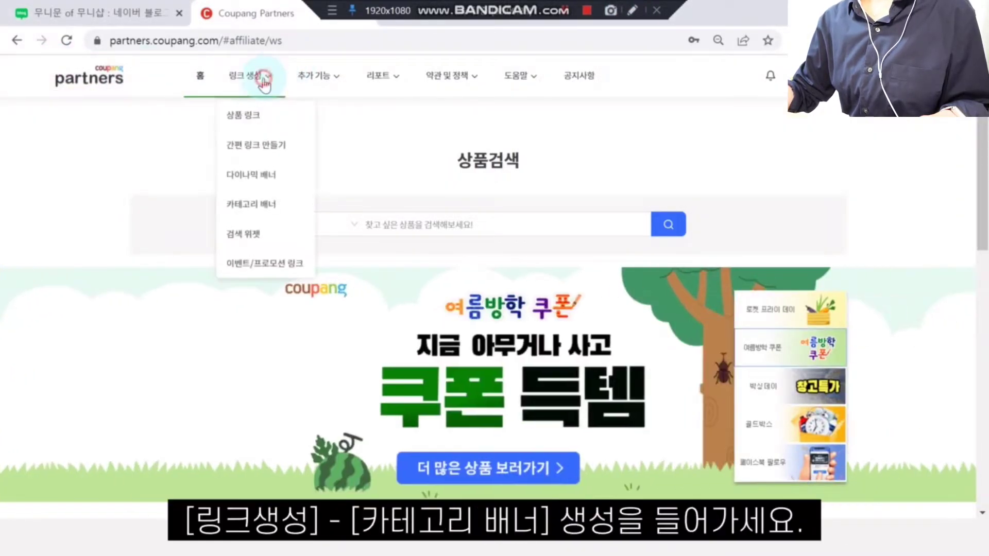
{"action": "left_click", "coordinate": [267, 212]}
{"action": "left_click", "coordinate": [177, 259]}
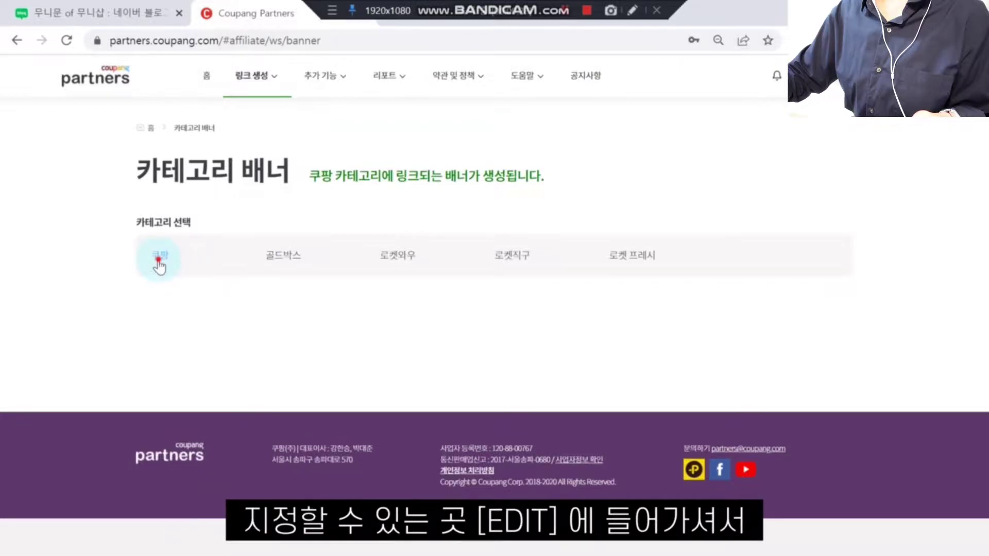
{"action": "left_click", "coordinate": [567, 230]}
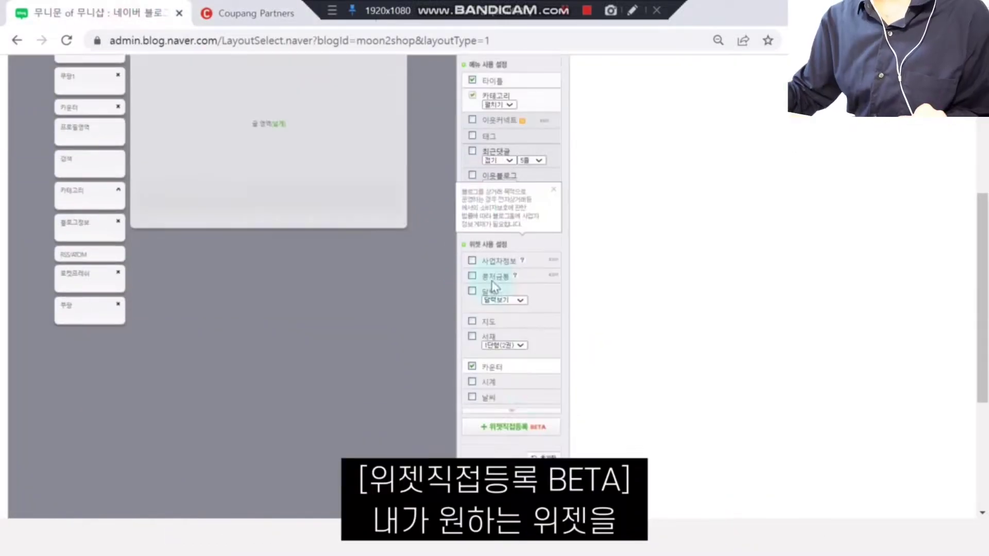
On the blog's layout page, start a directly registered widget named 쿠팡 and enter <center> as its first code line
{"action": "scroll", "coordinate": [497, 355], "scroll_direction": "down", "scroll_amount": 1}
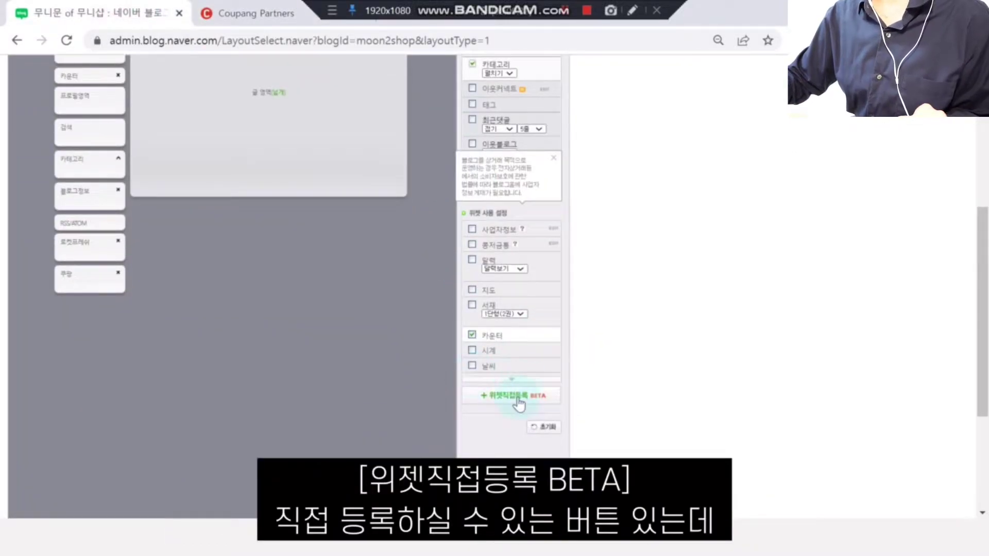
{"action": "left_click", "coordinate": [513, 397]}
{"action": "left_click", "coordinate": [433, 264]}
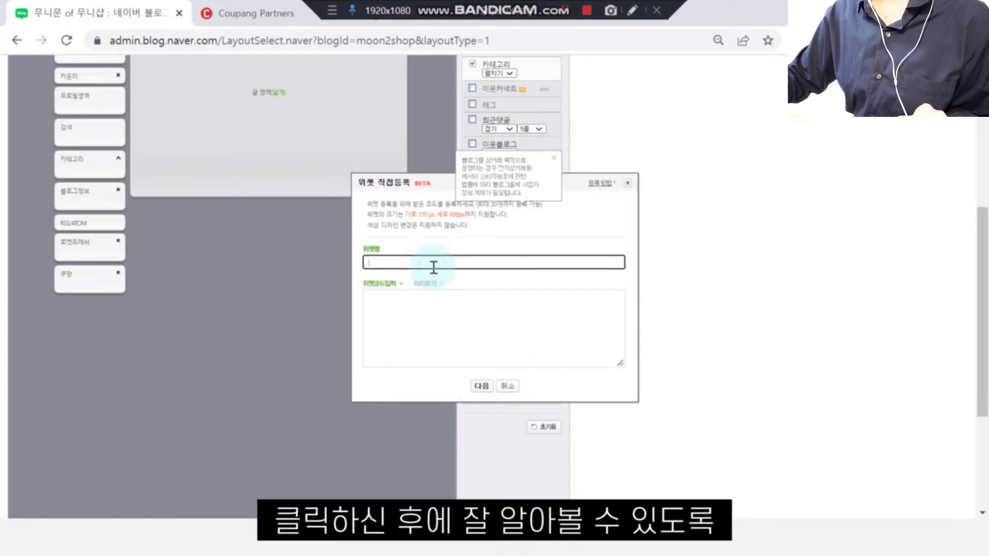
{"action": "type", "text": "쿠팡"}
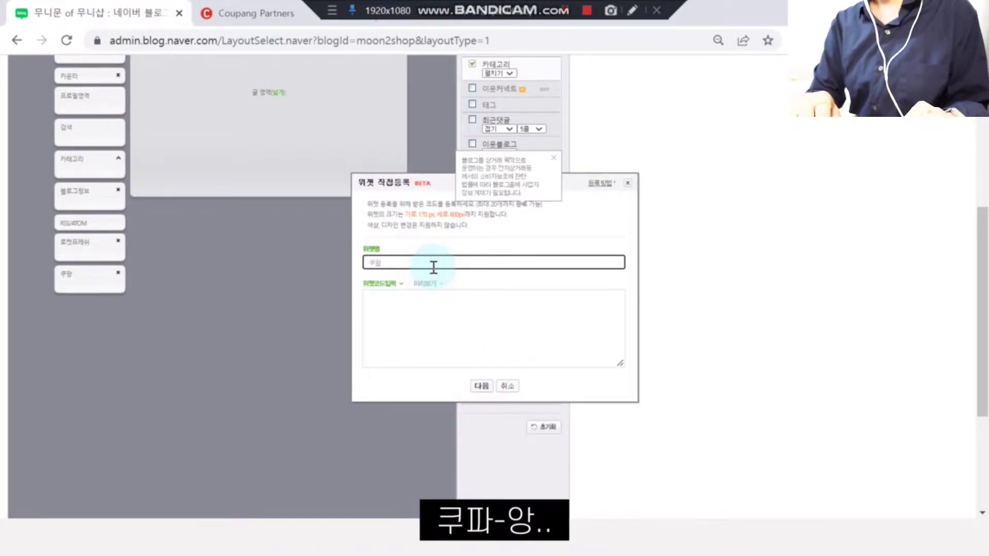
{"action": "left_click", "coordinate": [425, 312]}
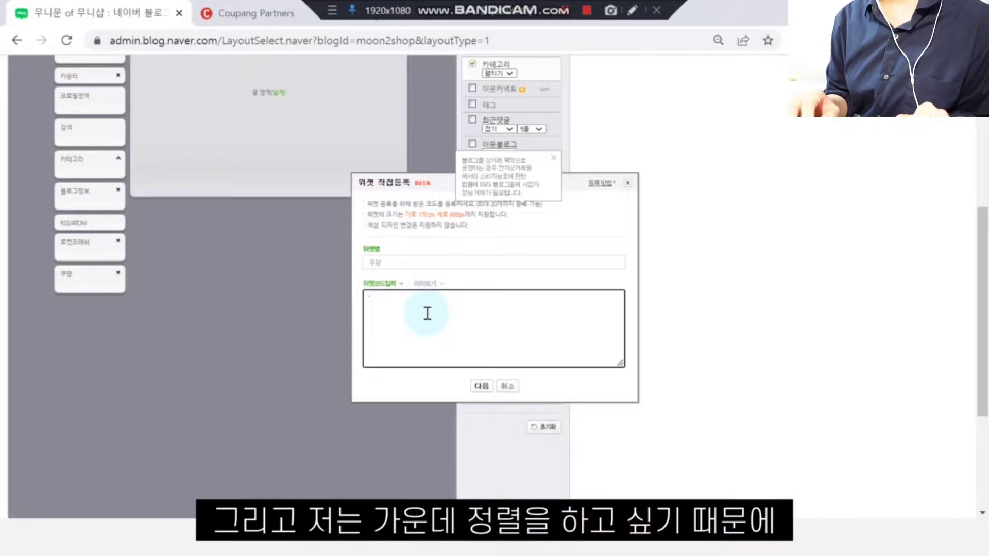
{"action": "type", "text": "<center>"}
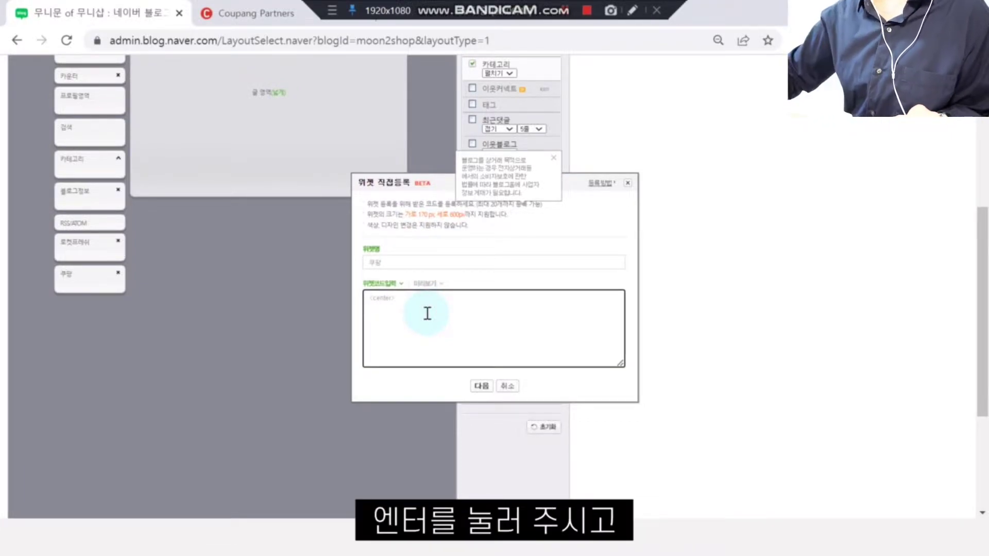
Copy the HTML of the 160 x 600 Coupang banner and paste it below <center> in the widget code
{"action": "left_click", "coordinate": [242, 12]}
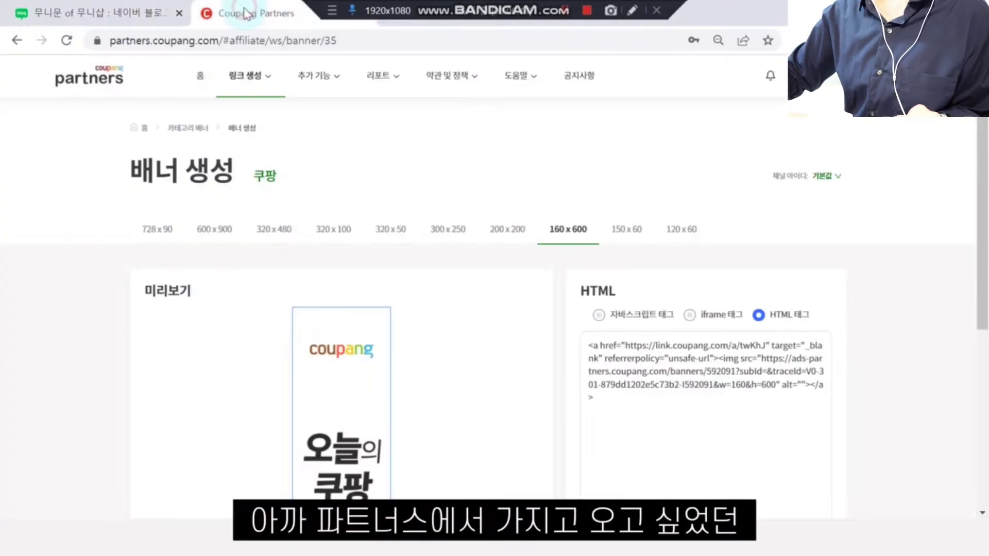
{"action": "scroll", "coordinate": [424, 329], "scroll_direction": "down", "scroll_amount": 3}
{"action": "scroll", "coordinate": [425, 329], "scroll_direction": "down", "scroll_amount": 2}
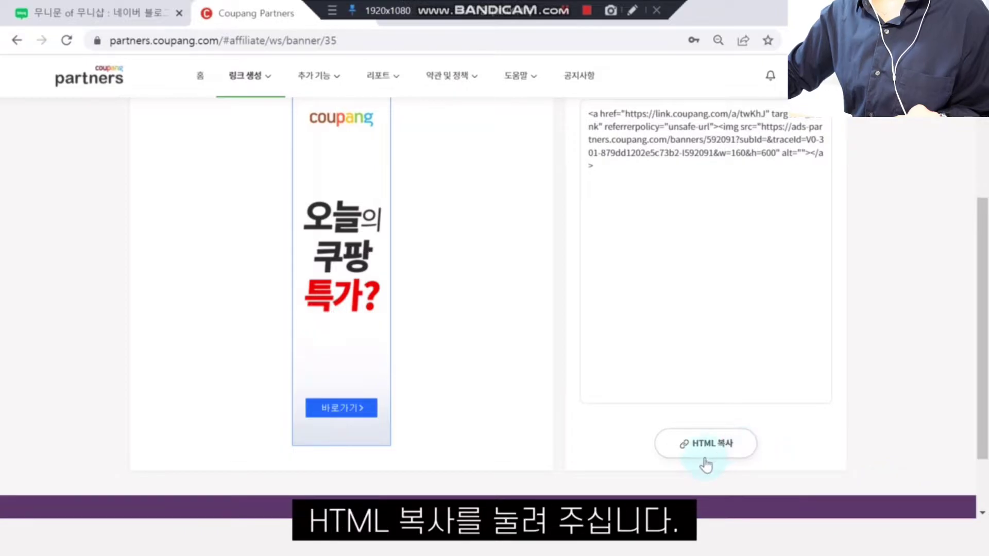
{"action": "left_click", "coordinate": [685, 443]}
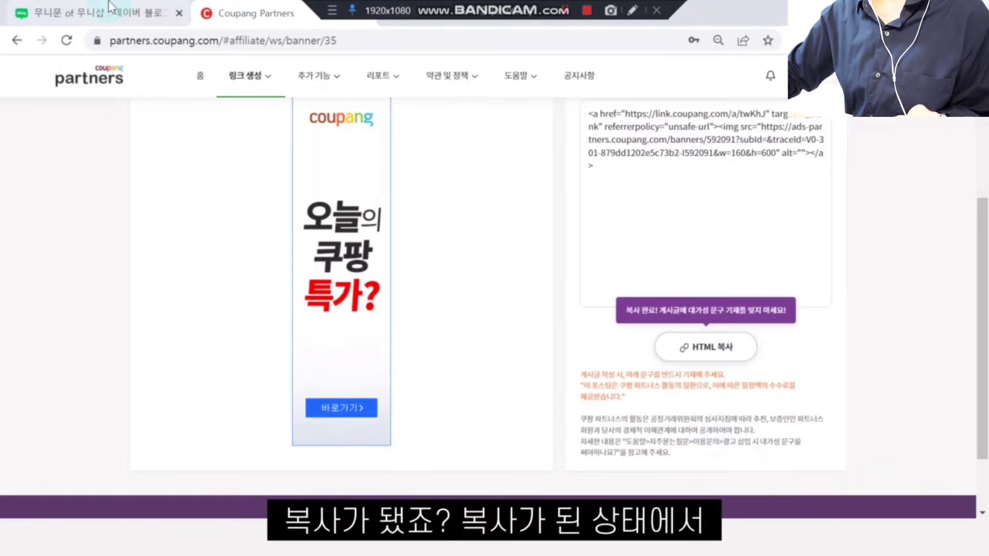
{"action": "left_click", "coordinate": [104, 10]}
{"action": "left_click", "coordinate": [433, 325]}
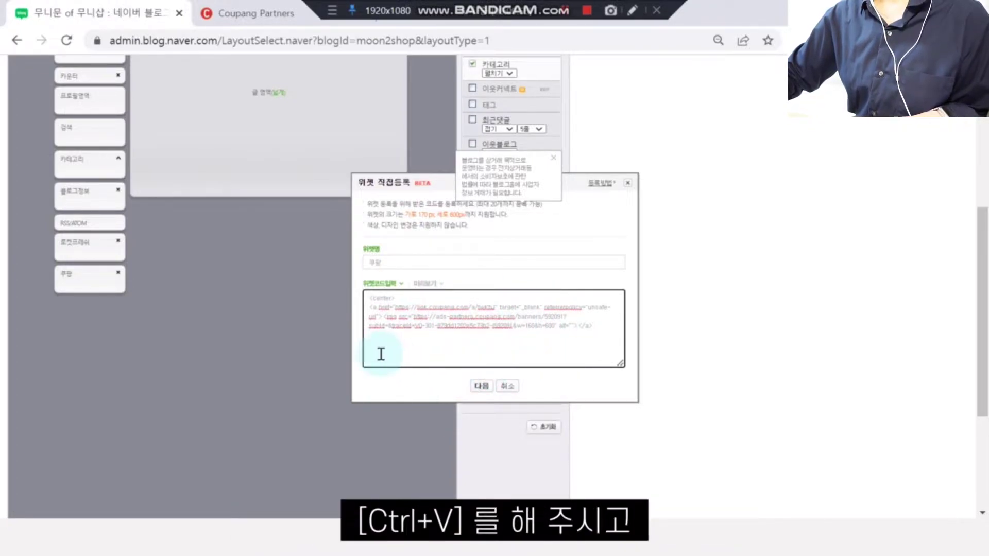
Preview the 쿠팡 widget and register it in the blog layout
{"action": "left_click", "coordinate": [481, 386]}
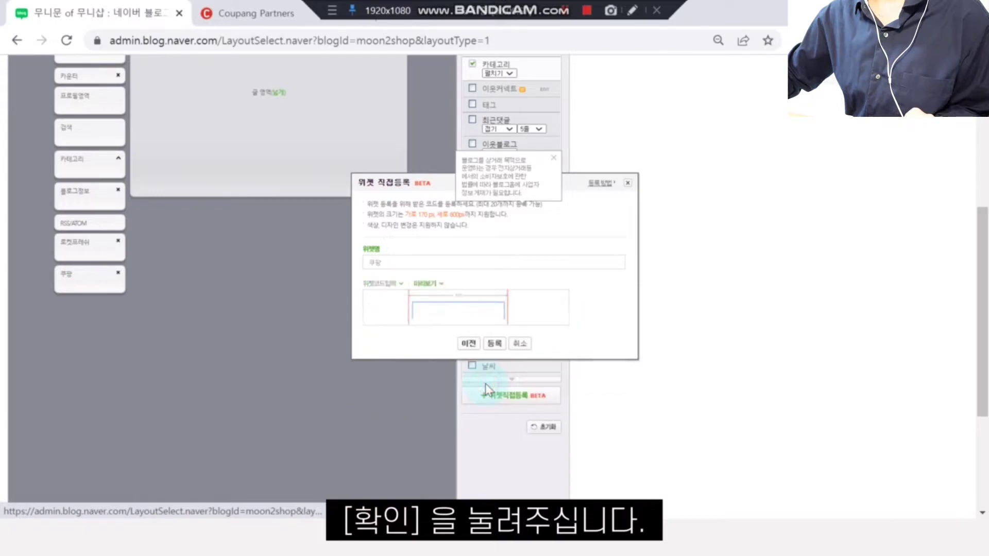
{"action": "scroll", "coordinate": [506, 345], "scroll_direction": "down", "scroll_amount": 4}
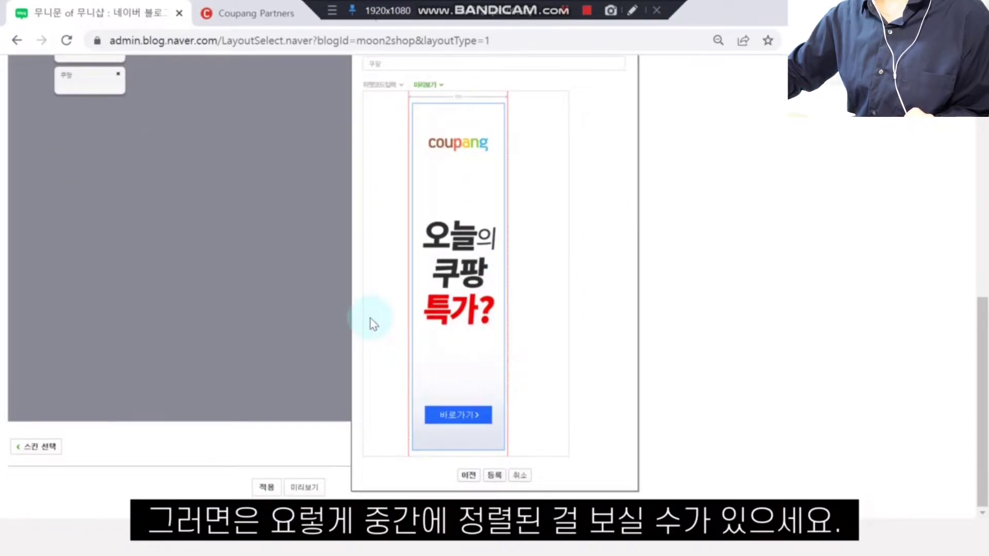
{"action": "left_click", "coordinate": [494, 475]}
{"action": "left_click", "coordinate": [627, 130]}
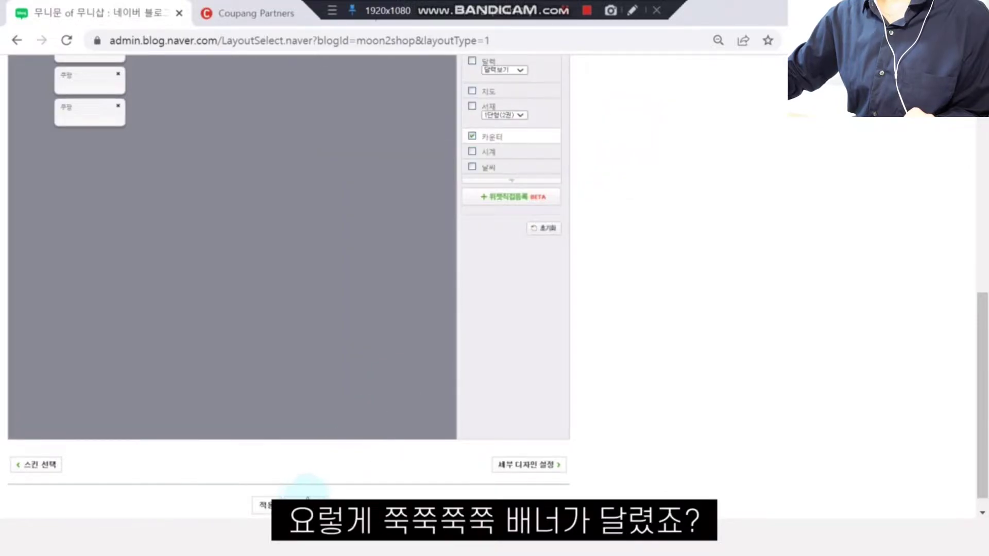
Open the blog's front page and check the Coupang banners in its sidebar
{"action": "scroll", "coordinate": [774, 103], "scroll_direction": "up", "scroll_amount": 10}
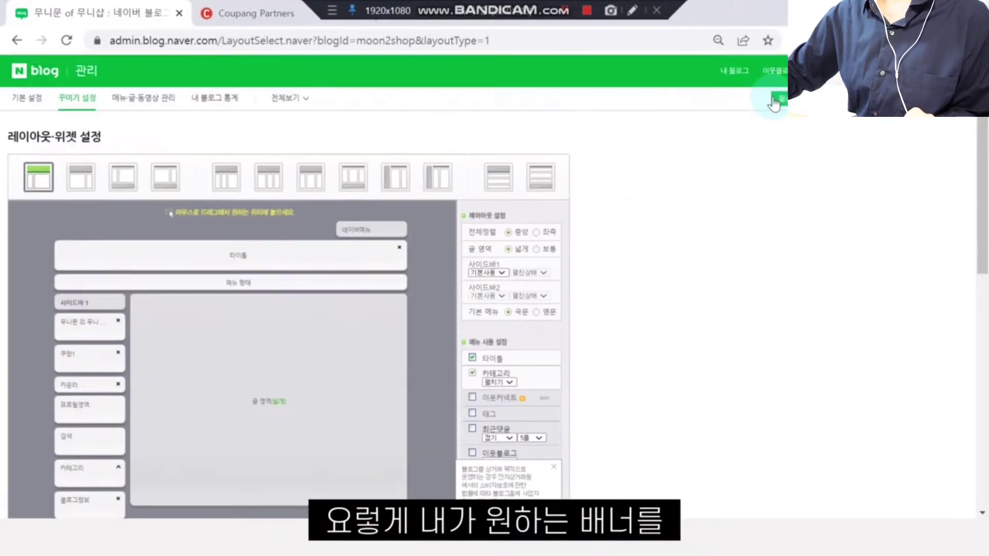
{"action": "left_click", "coordinate": [743, 76]}
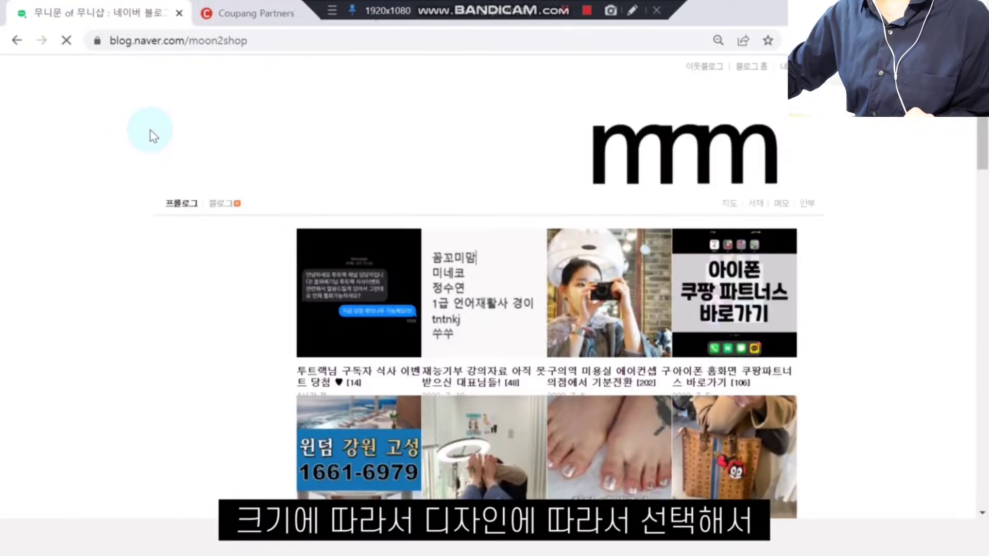
{"action": "scroll", "coordinate": [250, 235], "scroll_direction": "down", "scroll_amount": 15}
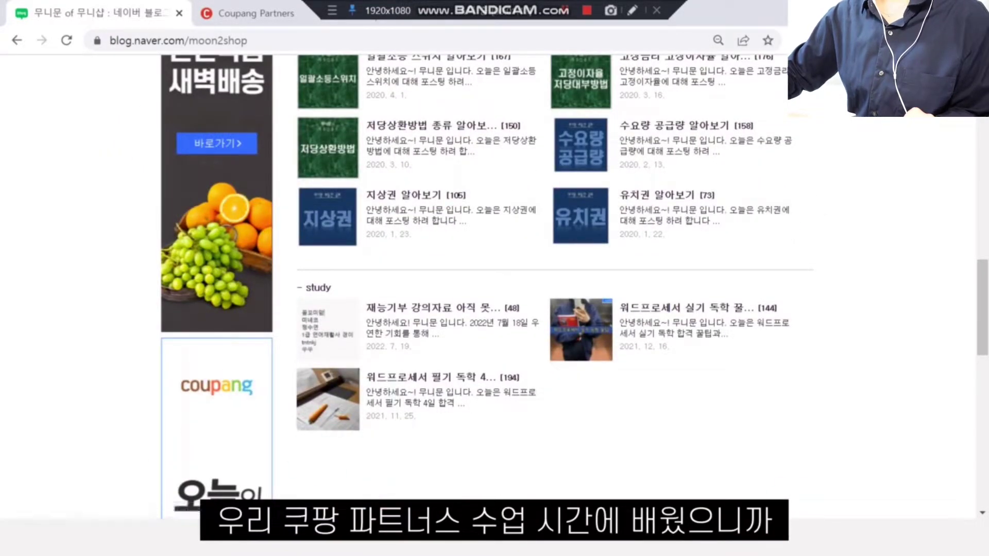
Return to PowerPoint and review the banner instructions on slides 9 to 11, ending on the chapter 03 title slide
{"action": "key", "text": "alt+Tab"}
{"action": "left_click", "coordinate": [72, 344]}
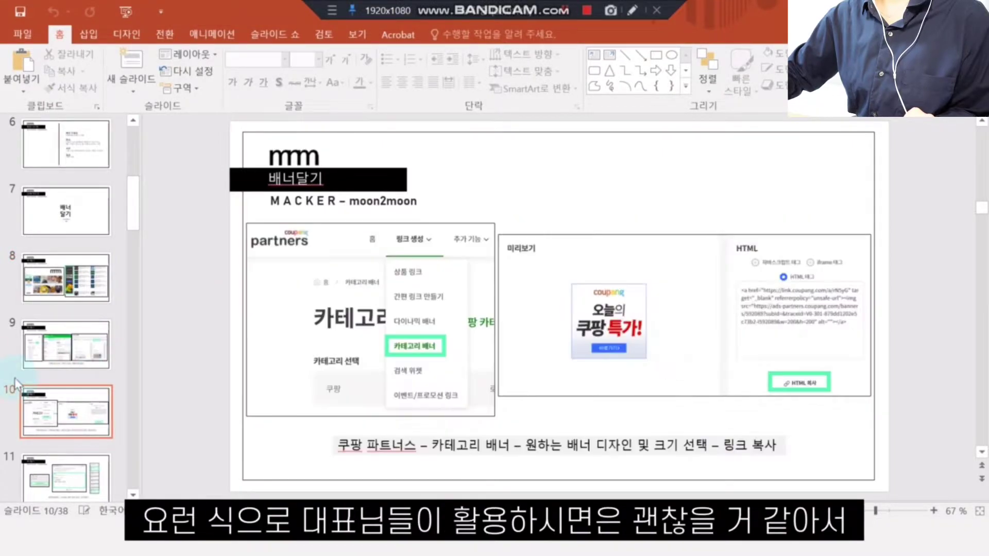
{"action": "left_click", "coordinate": [80, 412]}
{"action": "left_click", "coordinate": [81, 474]}
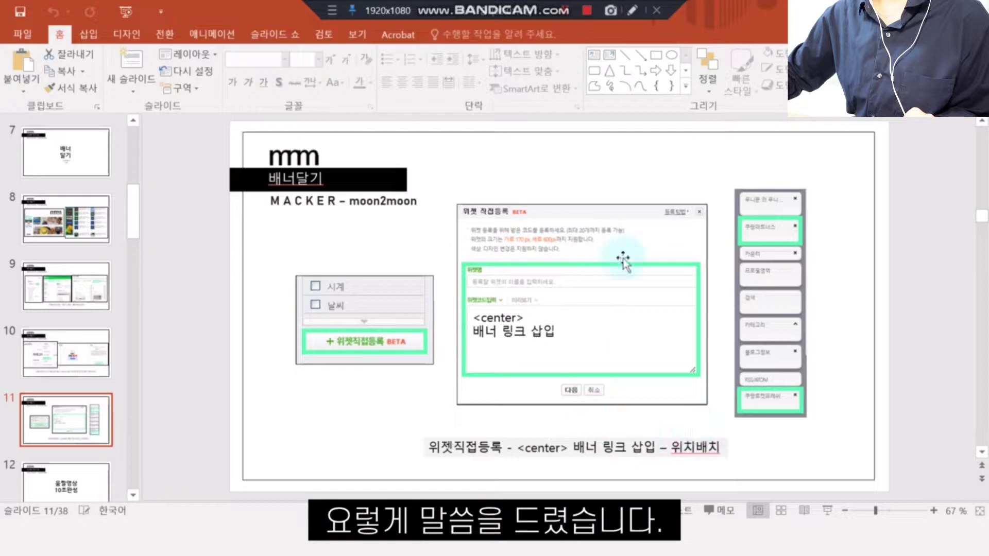
{"action": "scroll", "coordinate": [515, 243], "scroll_direction": "down", "scroll_amount": 1}
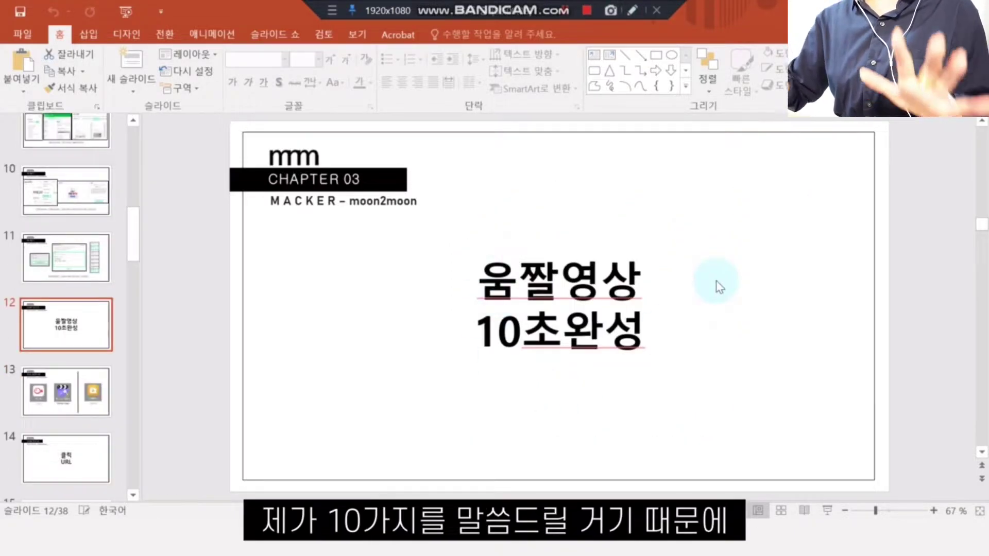
Show slide 13 and outline the word 영상 in its heading and the Perfect Video app with red rectangles
{"action": "left_click", "coordinate": [72, 403]}
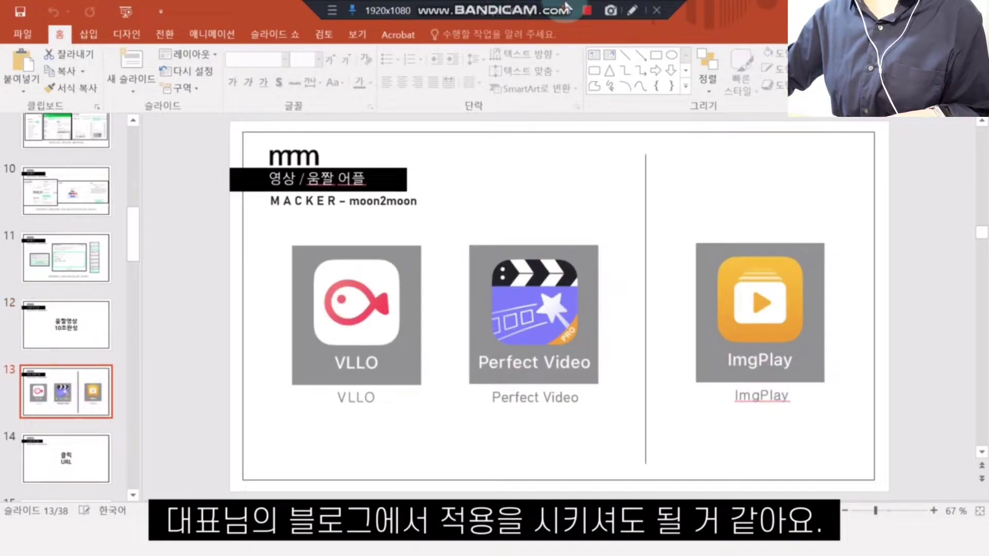
{"action": "left_click", "coordinate": [628, 12]}
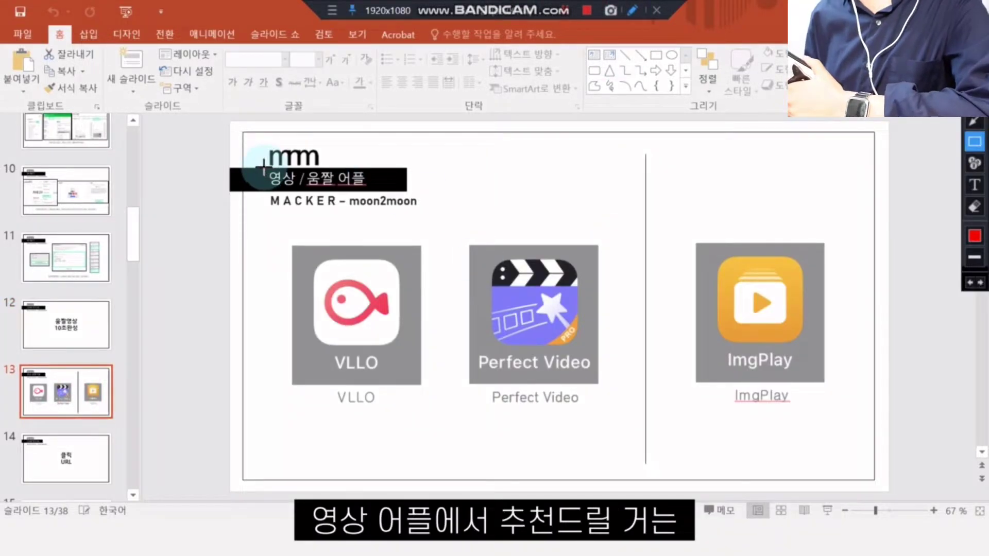
{"action": "left_click_drag", "start_coordinate": [287, 180], "coordinate": [303, 194]}
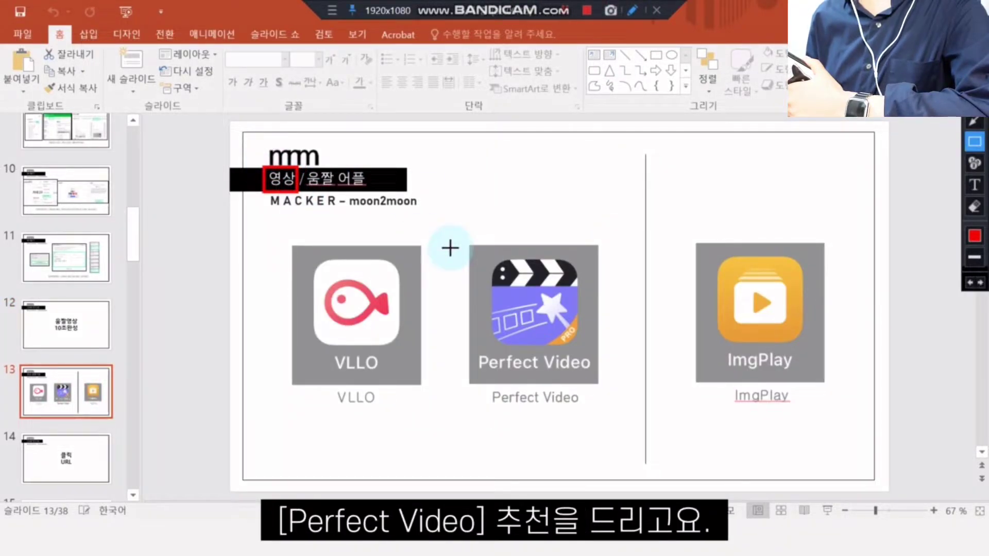
{"action": "left_click_drag", "start_coordinate": [461, 242], "coordinate": [606, 409]}
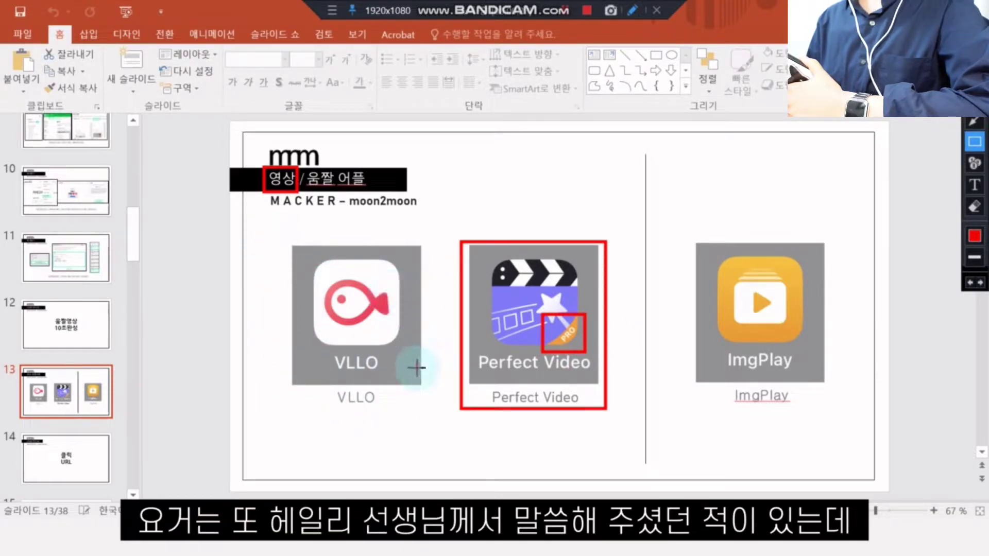
Outline the VLLO app on slide 13 with a red rectangle, and outline the ImgPlay app after clearing the earlier marks
{"action": "left_click_drag", "start_coordinate": [284, 239], "coordinate": [427, 412]}
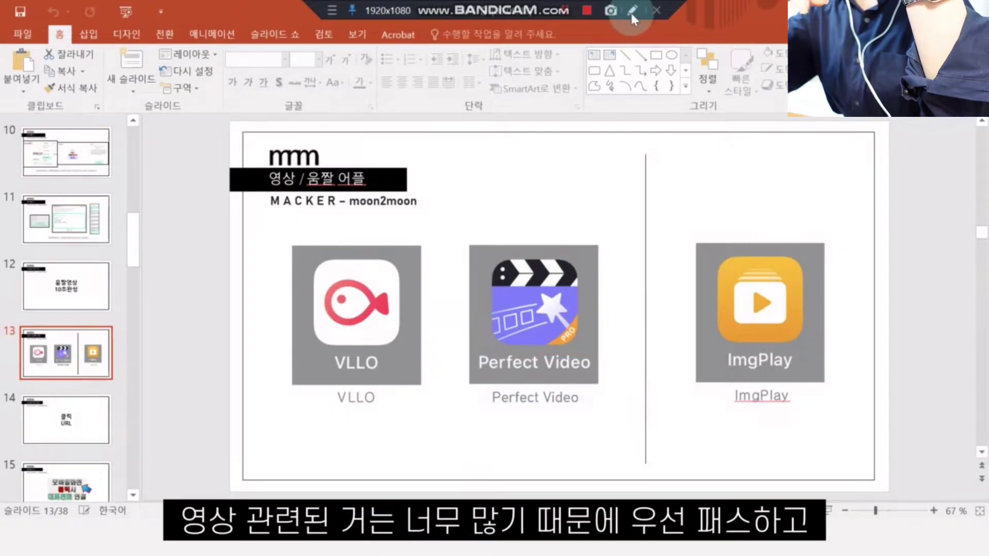
{"action": "left_click", "coordinate": [632, 8]}
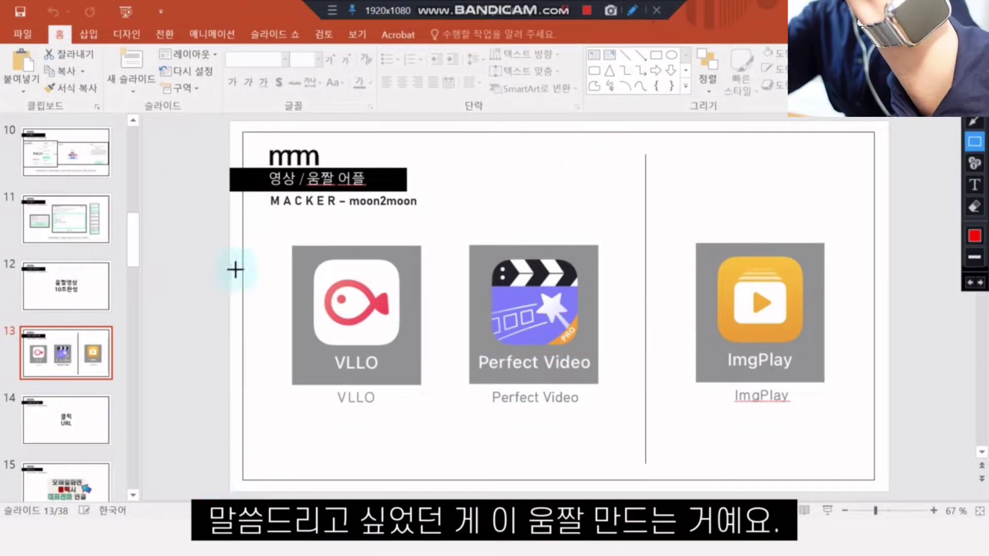
{"action": "mouse_move", "coordinate": [677, 230]}
{"action": "left_mouse_down"}
{"action": "mouse_move", "coordinate": [804, 390]}
{"action": "mouse_move", "coordinate": [850, 416]}
{"action": "left_mouse_up"}
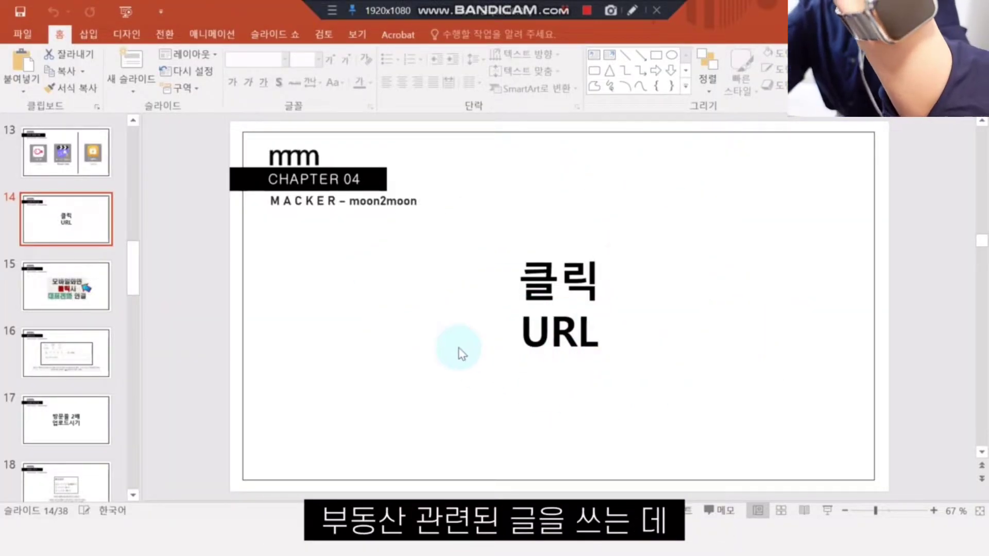
Outline the 클릭 URL title on slide 14 with a red rectangle and clear the mark
{"action": "left_click", "coordinate": [629, 13]}
{"action": "mouse_move", "coordinate": [509, 255]}
{"action": "left_mouse_down"}
{"action": "mouse_move", "coordinate": [574, 342]}
{"action": "mouse_move", "coordinate": [609, 365]}
{"action": "left_mouse_up"}
{"action": "key", "text": "Escape"}
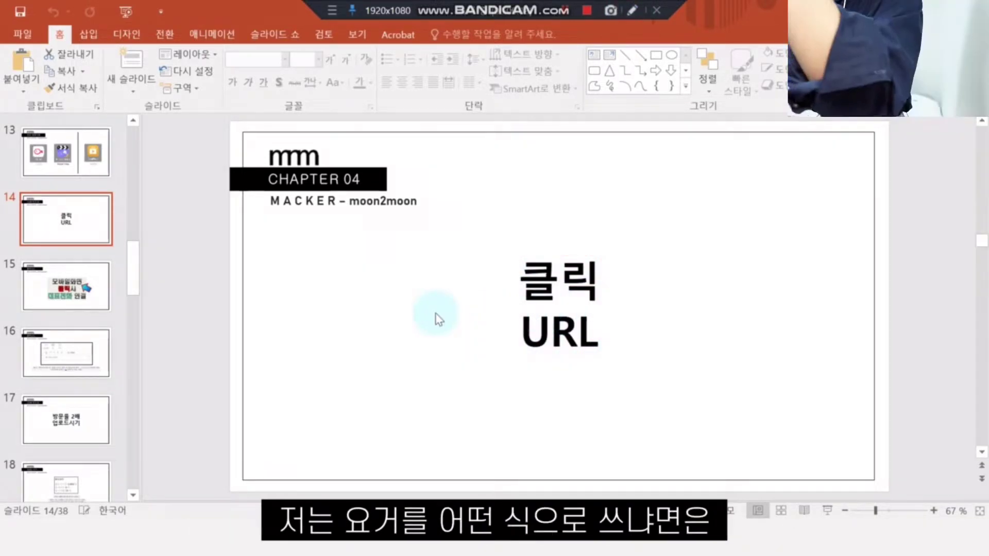
Show slide 15, outline the 대표전화 연결 banner image with a red rectangle and clear the mark
{"action": "left_click", "coordinate": [44, 285]}
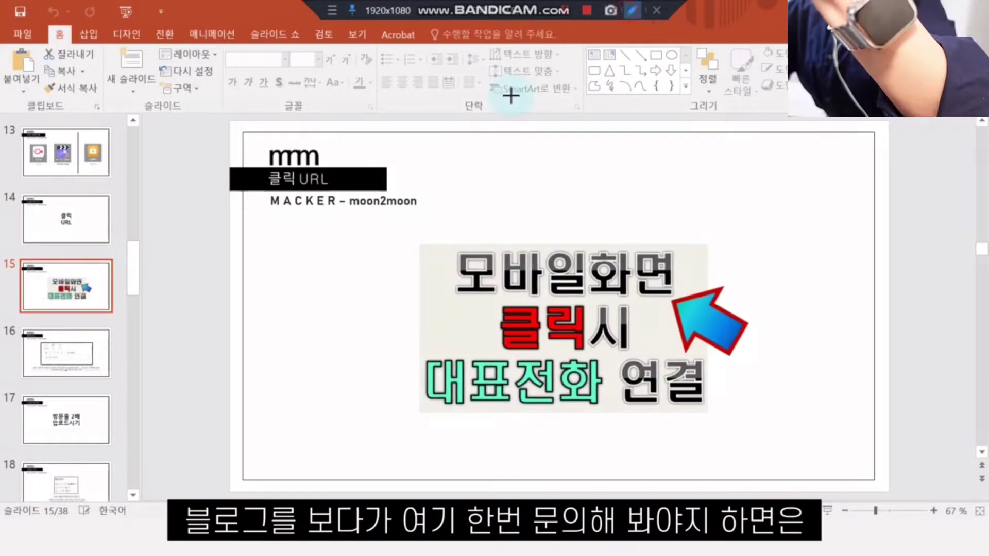
{"action": "left_click", "coordinate": [630, 9]}
{"action": "mouse_move", "coordinate": [405, 228]}
{"action": "left_mouse_down"}
{"action": "mouse_move", "coordinate": [481, 348]}
{"action": "mouse_move", "coordinate": [762, 430]}
{"action": "left_mouse_up"}
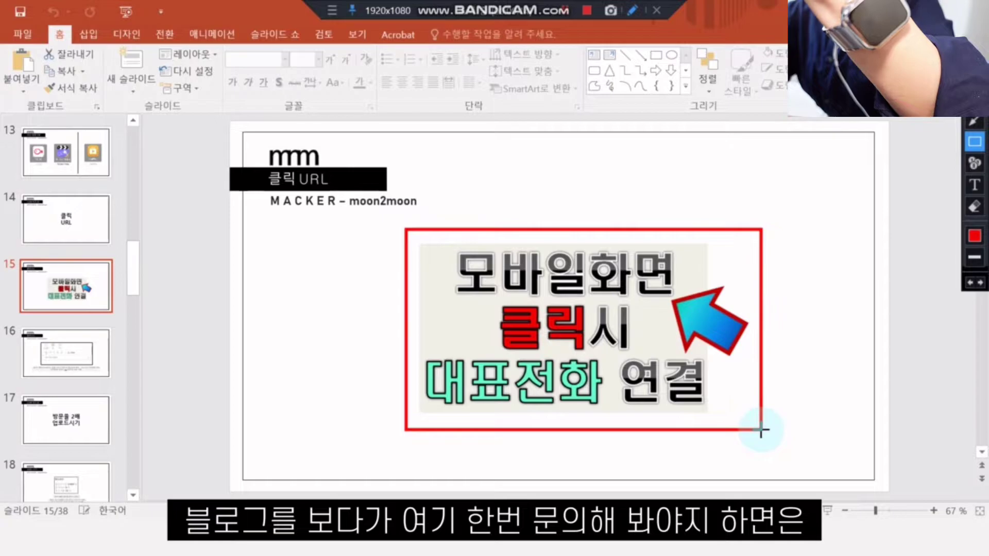
{"action": "key", "text": "Escape"}
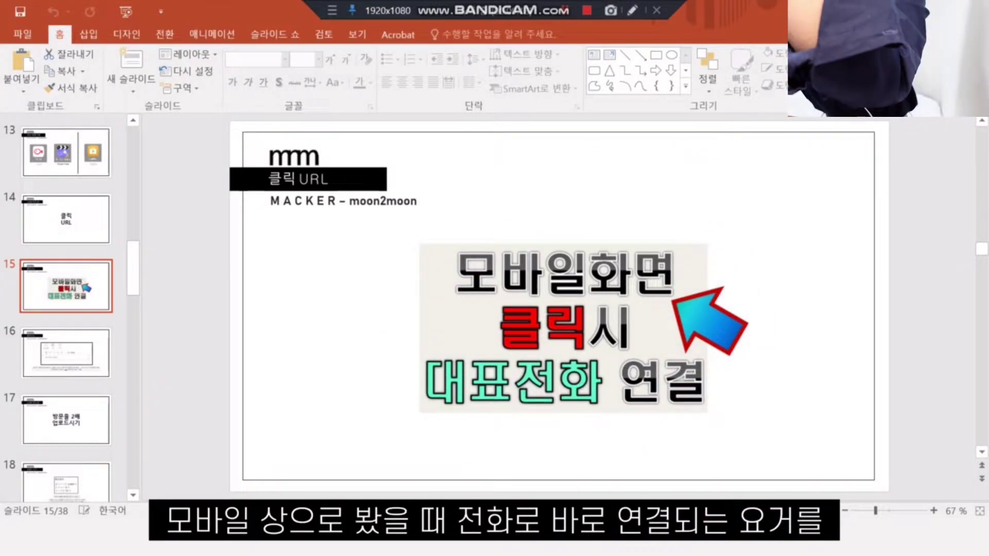
Switch to the Naver blog in the browser, start a new post and insert the 모바일화면 클릭시 대표전화 연결 banner image
{"action": "key", "text": "alt+Tab"}
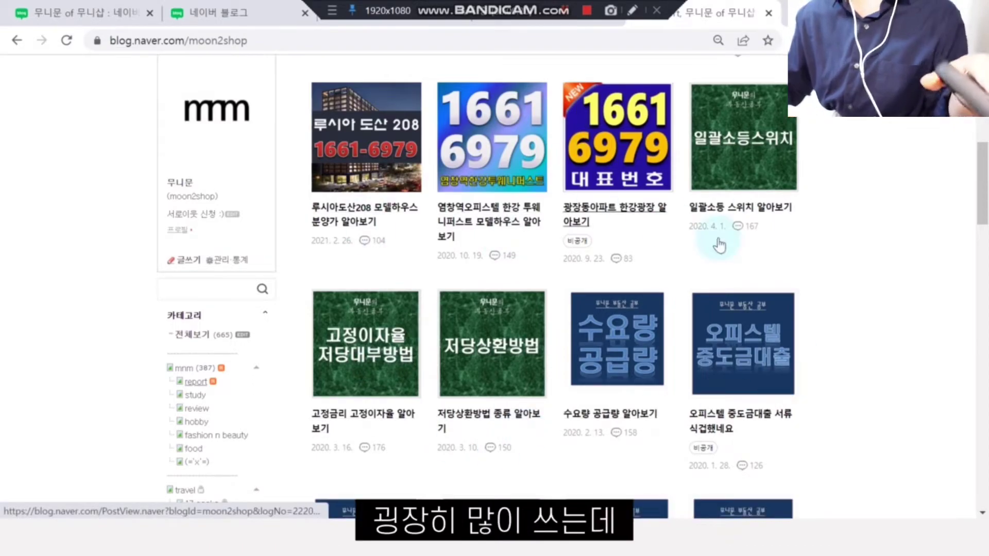
{"action": "left_click", "coordinate": [192, 263]}
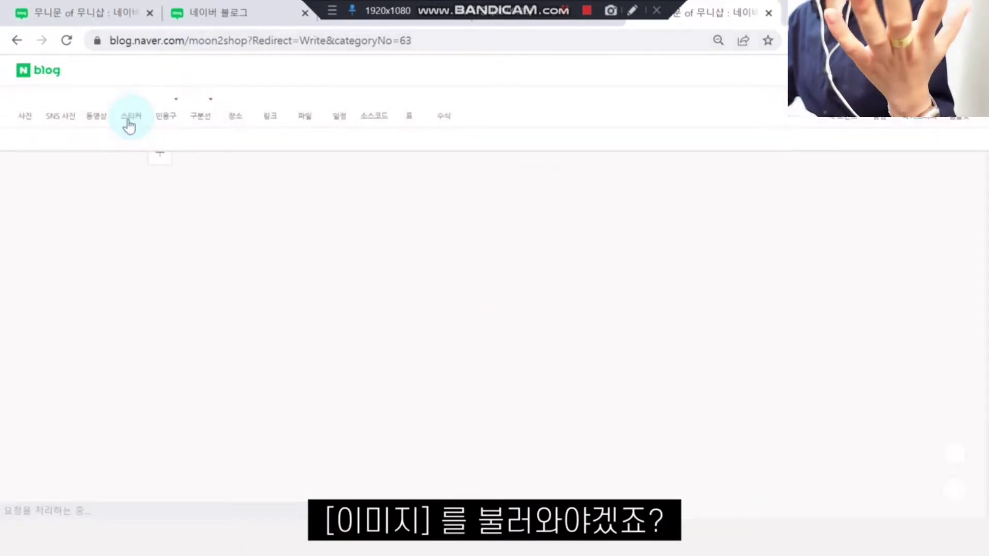
{"action": "left_click", "coordinate": [24, 106]}
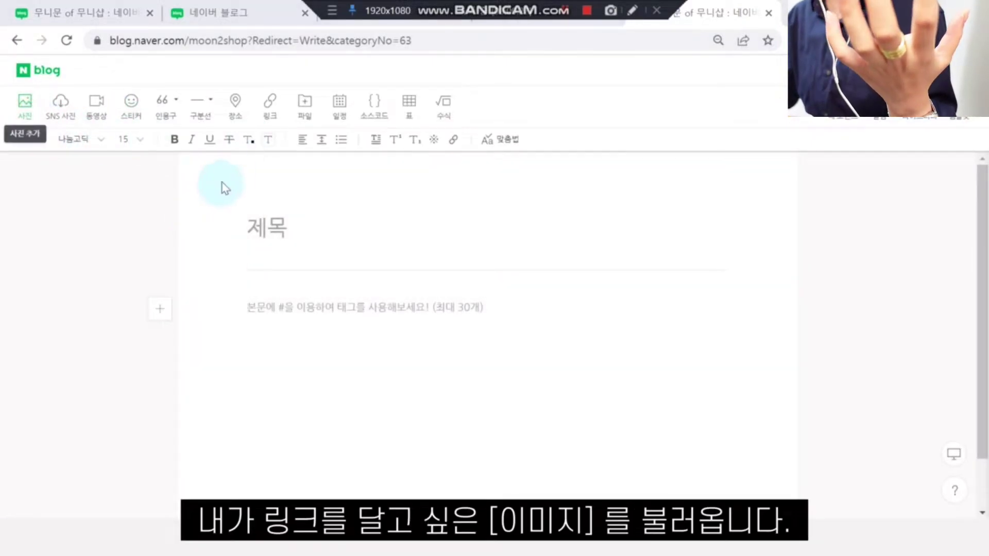
{"action": "double_click", "coordinate": [181, 299]}
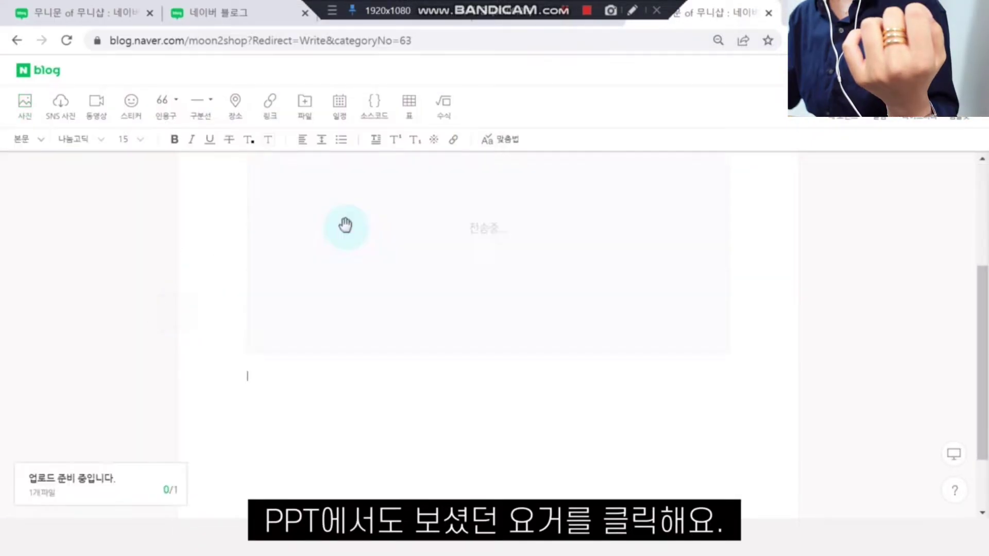
Reduce the banner image to the smaller document width and centre it, briefly outlining it with a red rectangle
{"action": "left_click", "coordinate": [466, 278]}
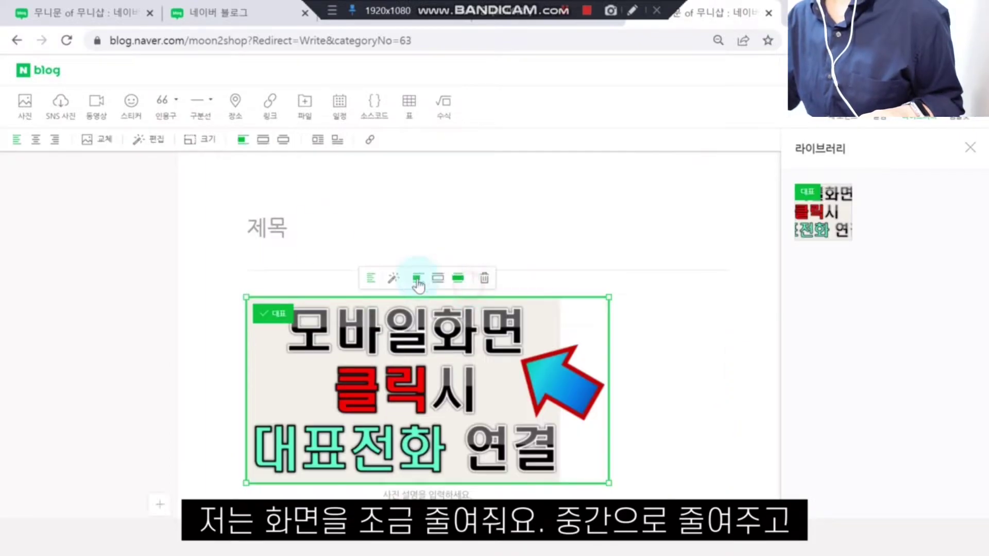
{"action": "left_click", "coordinate": [35, 139]}
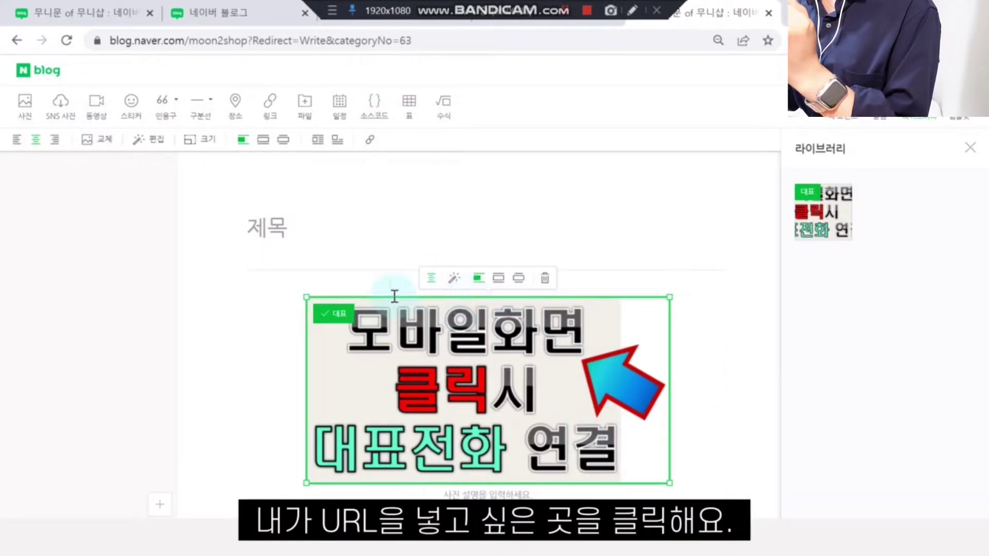
{"action": "left_click", "coordinate": [632, 10]}
{"action": "mouse_move", "coordinate": [304, 289]}
{"action": "left_mouse_down"}
{"action": "mouse_move", "coordinate": [305, 302]}
{"action": "mouse_move", "coordinate": [671, 509]}
{"action": "mouse_move", "coordinate": [669, 492]}
{"action": "left_mouse_up"}
{"action": "key", "text": "Escape"}
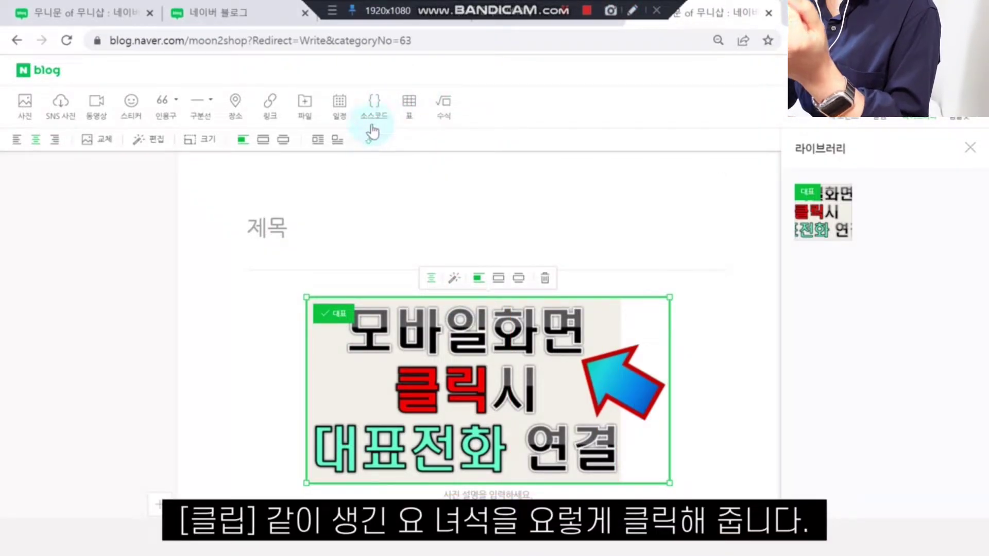
Link the banner image to "tel:" followed by the phone number, and reopen the link for editing and reapply it
{"action": "left_click", "coordinate": [370, 140]}
{"action": "left_click", "coordinate": [377, 172]}
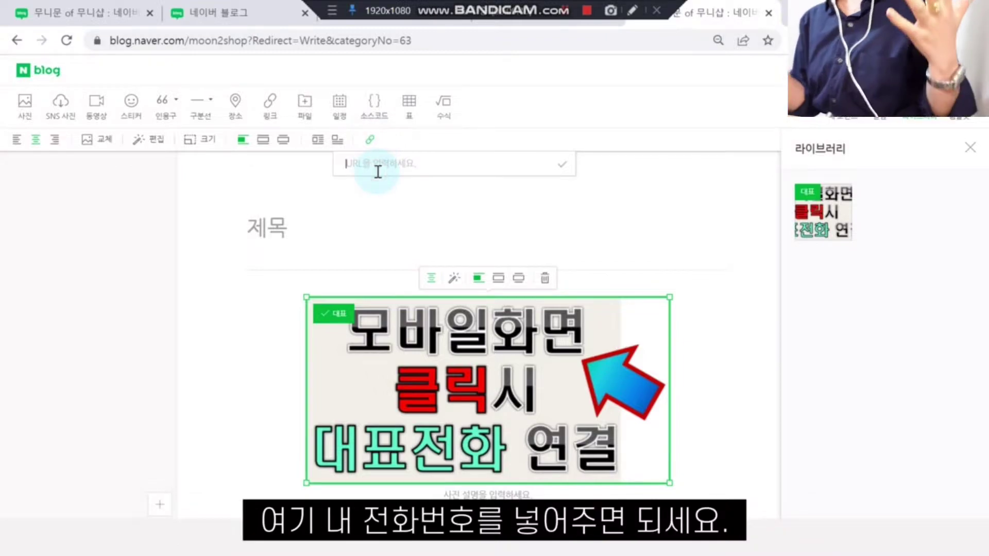
{"action": "type", "text": "tel:1004"}
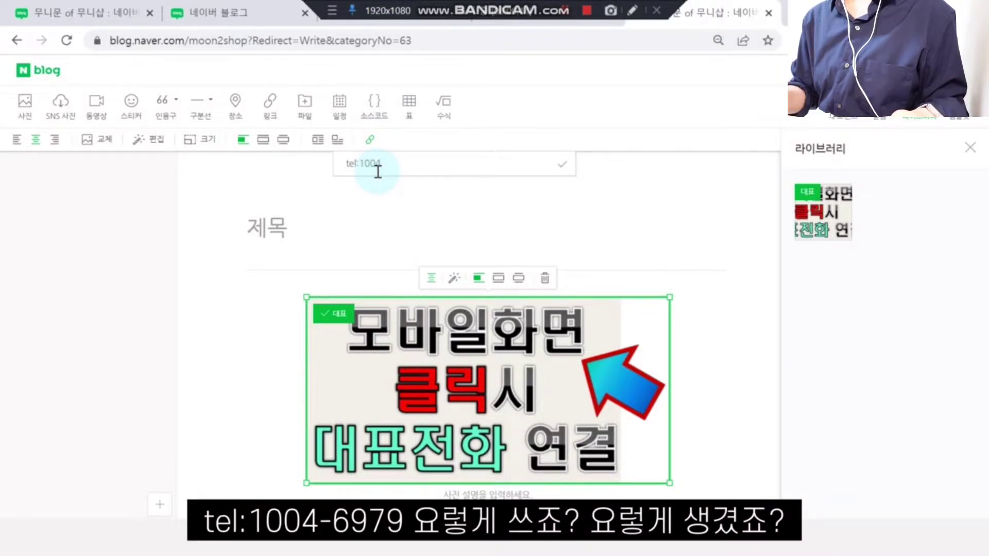
{"action": "type", "text": "-6979"}
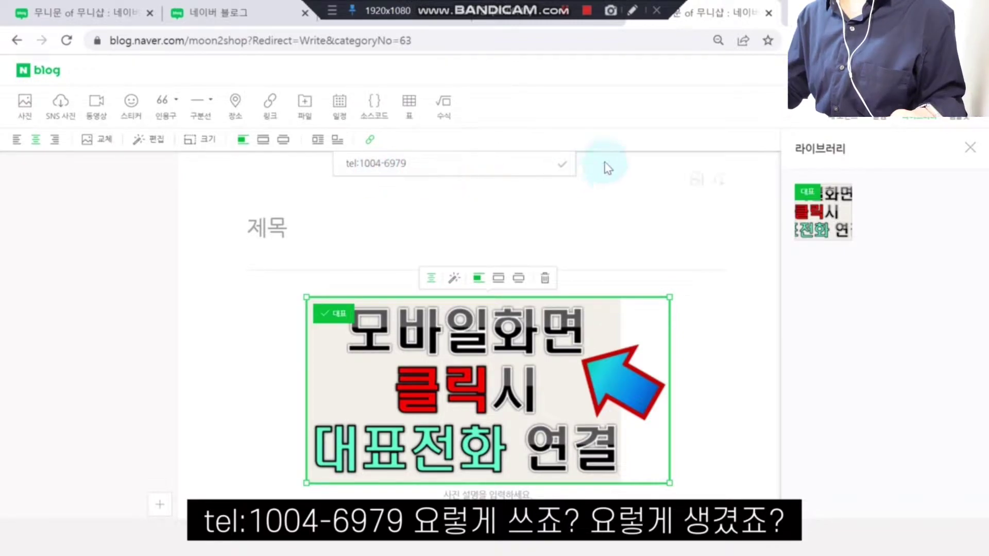
{"action": "left_click", "coordinate": [562, 164]}
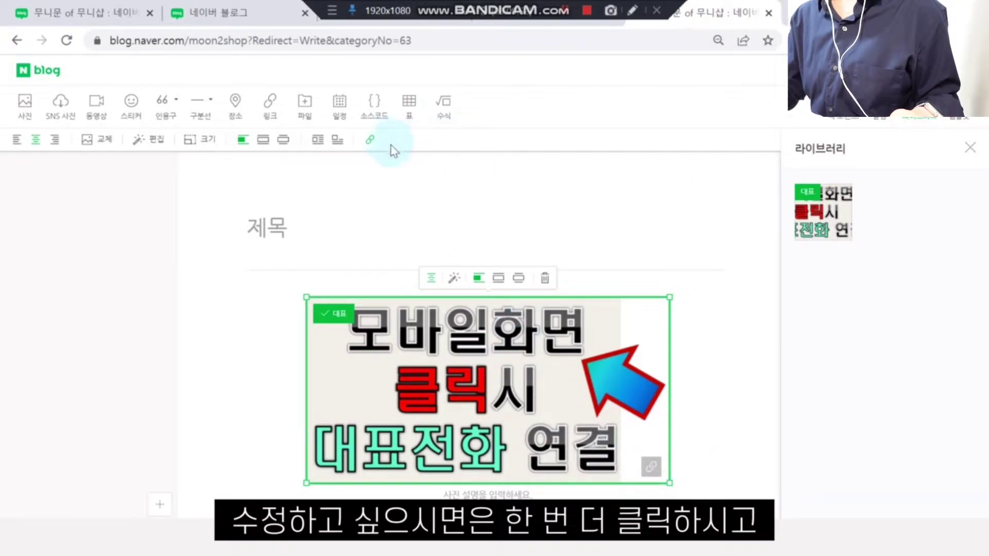
{"action": "left_click", "coordinate": [370, 139]}
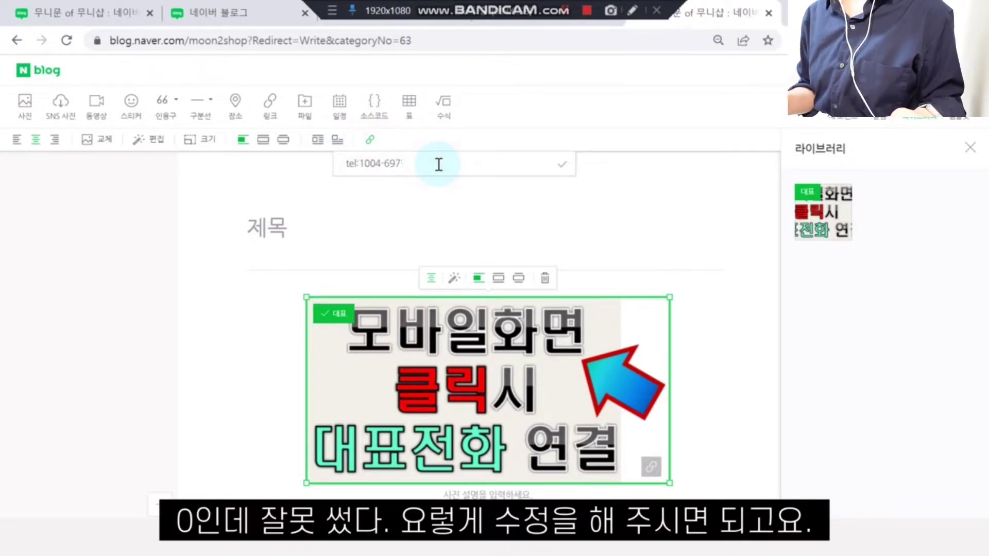
{"action": "left_click", "coordinate": [561, 164]}
Add the text 전화 above the banner image, select it and open its link settings
{"action": "left_click", "coordinate": [281, 296]}
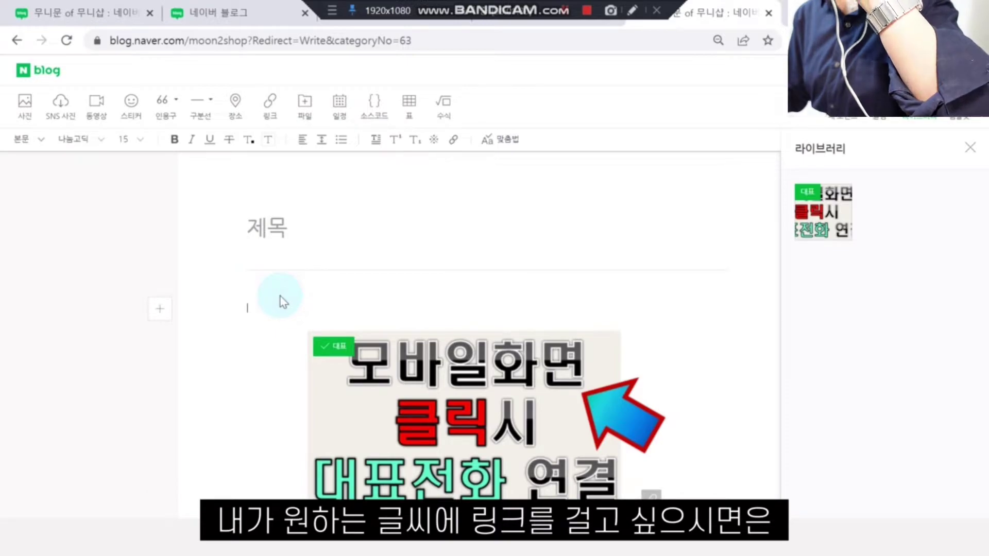
{"action": "type", "text": "전화"}
{"action": "left_click_drag", "start_coordinate": [281, 298], "coordinate": [247, 302]}
{"action": "left_click", "coordinate": [455, 140]}
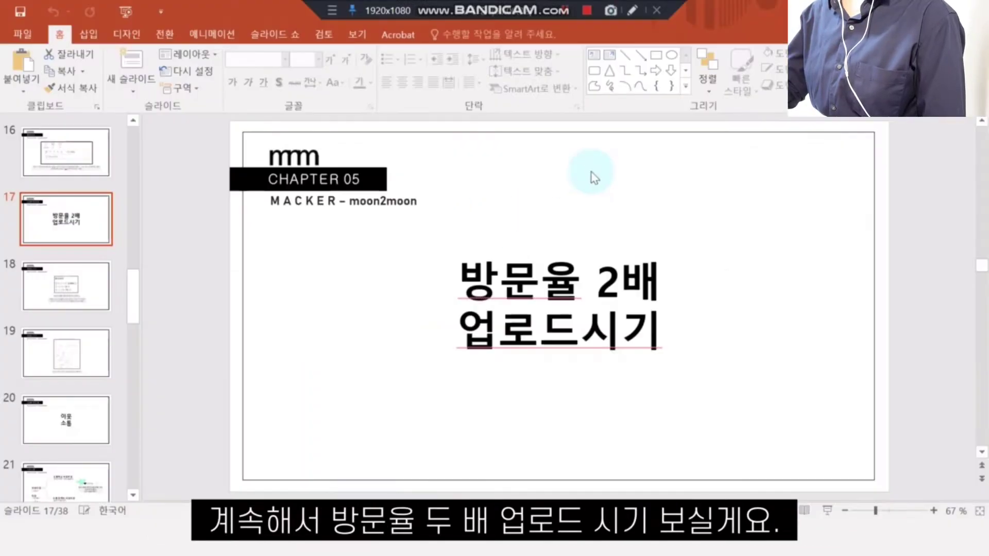
Advance from the chapter 05 title to the 업로드 시기 slide 19, and switch to the blank Notepad document
{"action": "key", "text": "Down"}
{"action": "key", "text": "Down"}
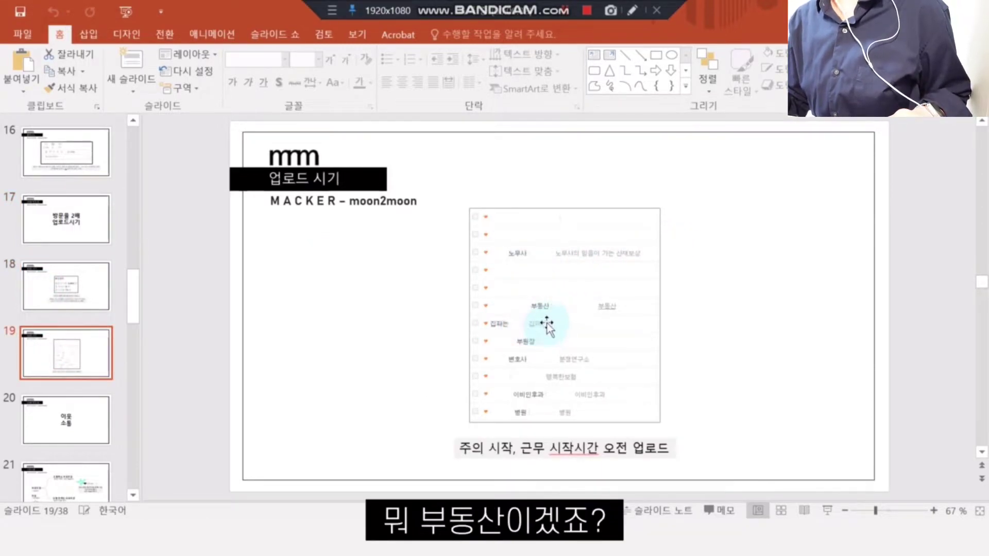
{"action": "key", "text": "alt+Tab"}
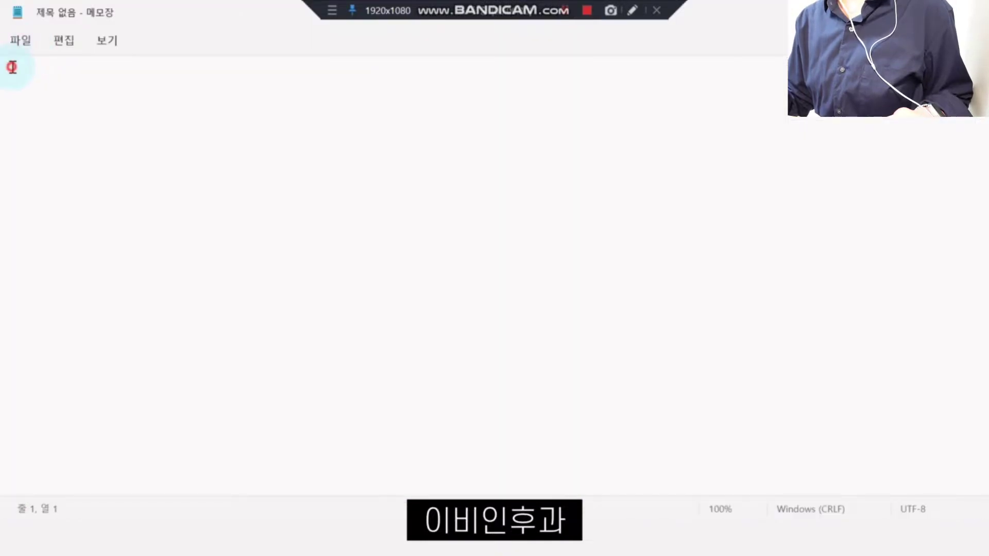
Write the first two note lines: "광고, 홍보용 블로그 다수" and "주로 평일 업무시간 활동 예상"
{"action": "type", "text": "광고,"}
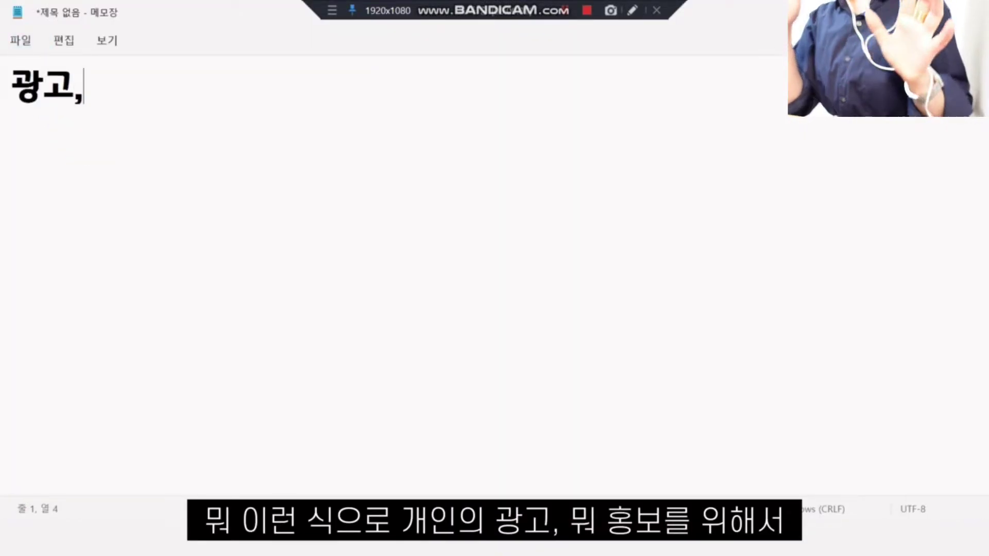
{"action": "type", "text": " 홍보용 블로그 다수"}
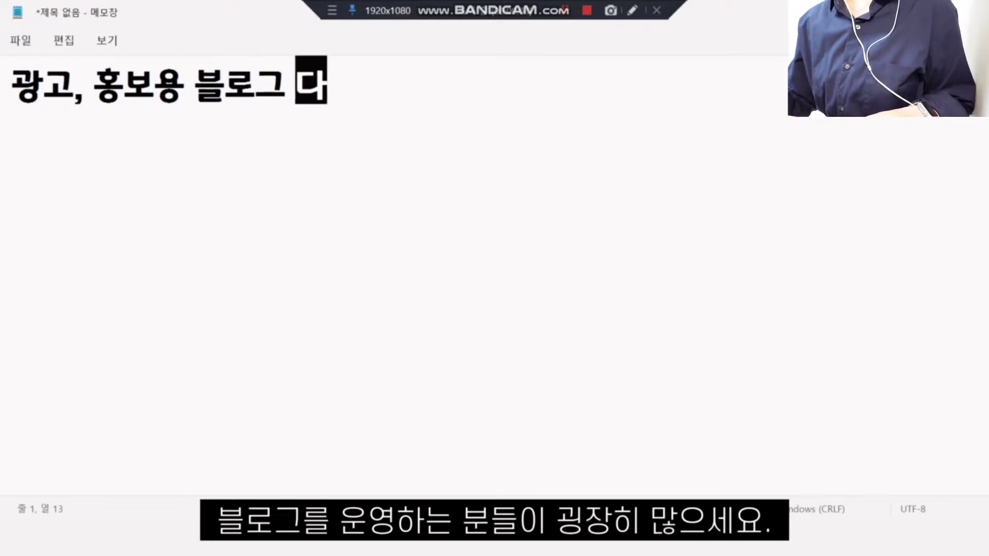
{"action": "key", "text": "Return"}
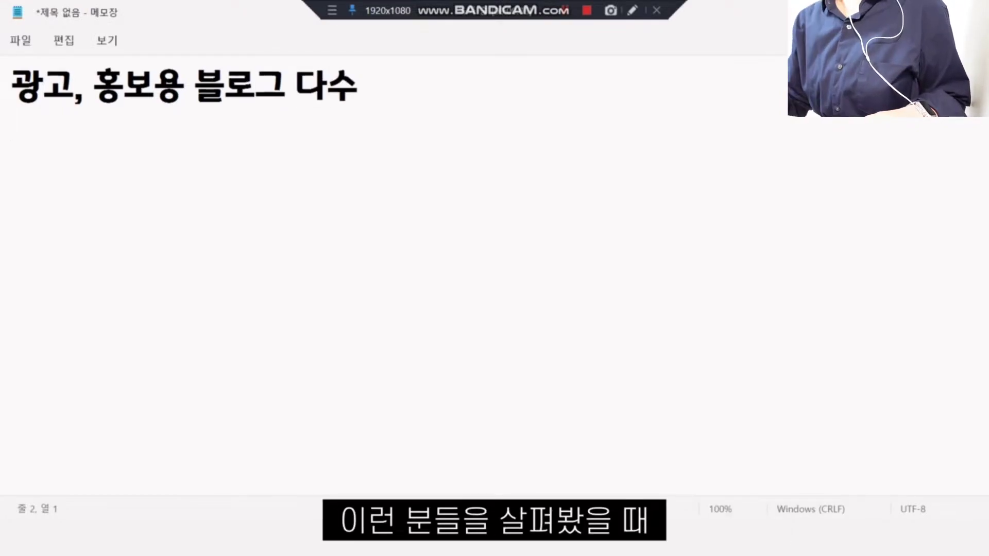
{"action": "type", "text": "주로 평일 업무"}
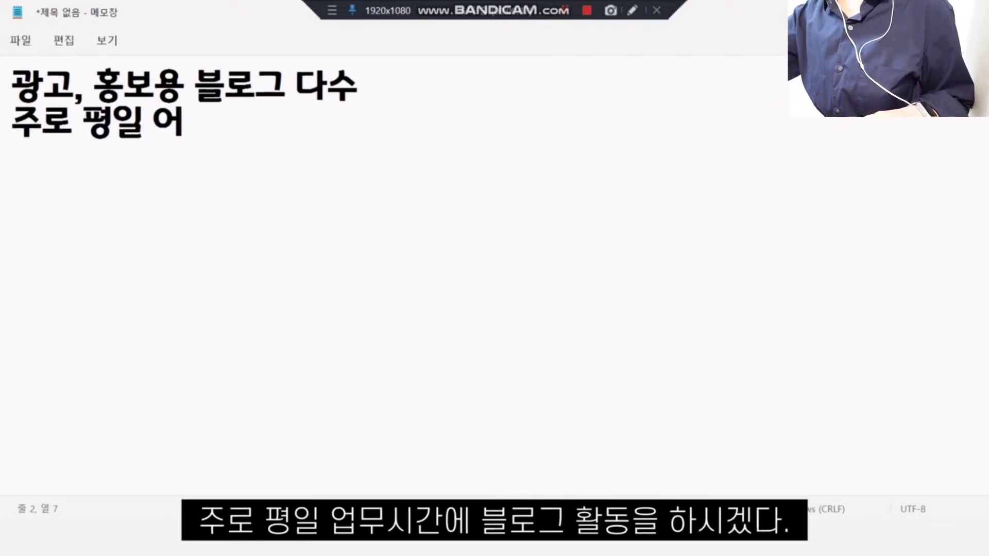
{"action": "type", "text": "시간 활동 예상"}
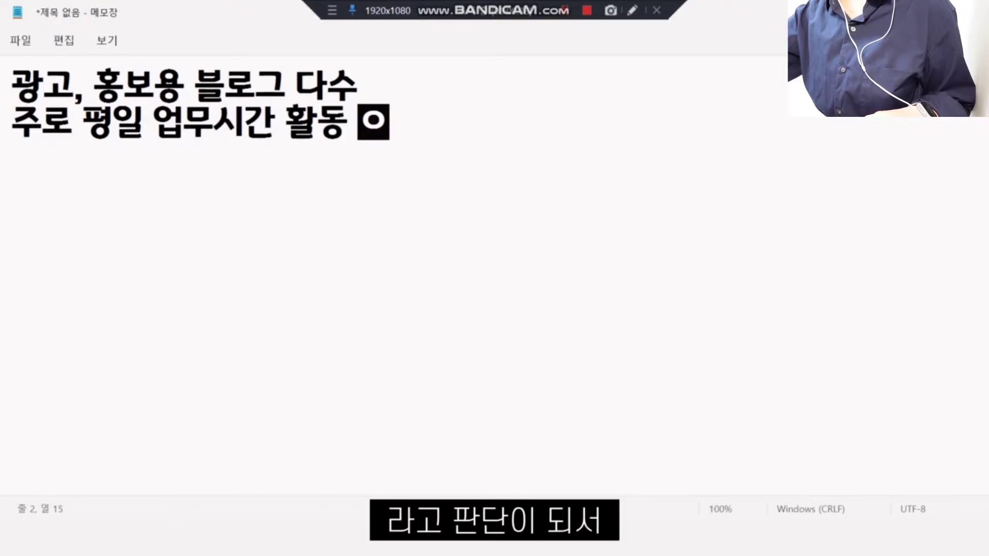
{"action": "key", "text": "Return"}
Add two upload-timing lines to the notes: "월, 화 중 업로드" and "9시-10시 사이 업로드"
{"action": "type", "text": "월, 화"}
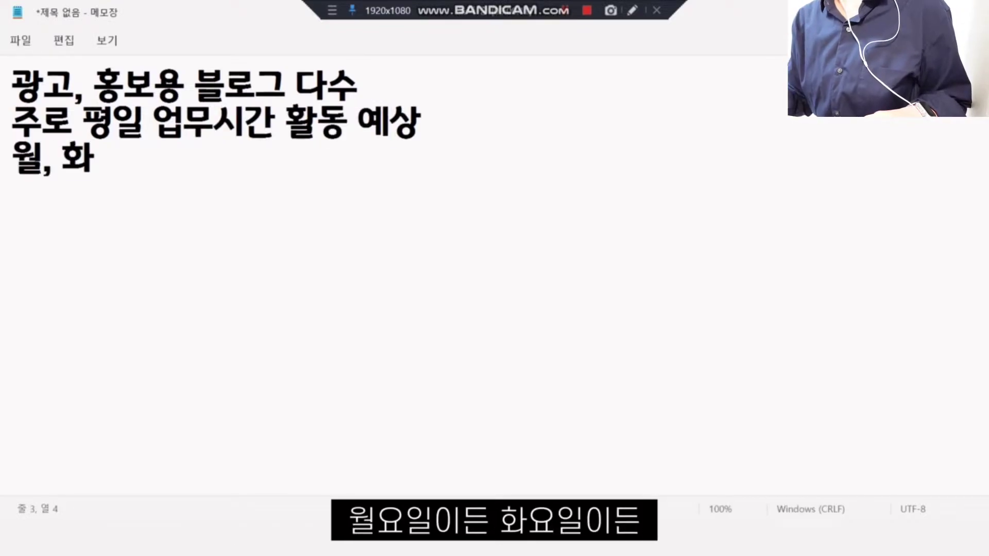
{"action": "type", "text": " 중 업로드"}
{"action": "key", "text": "Return"}
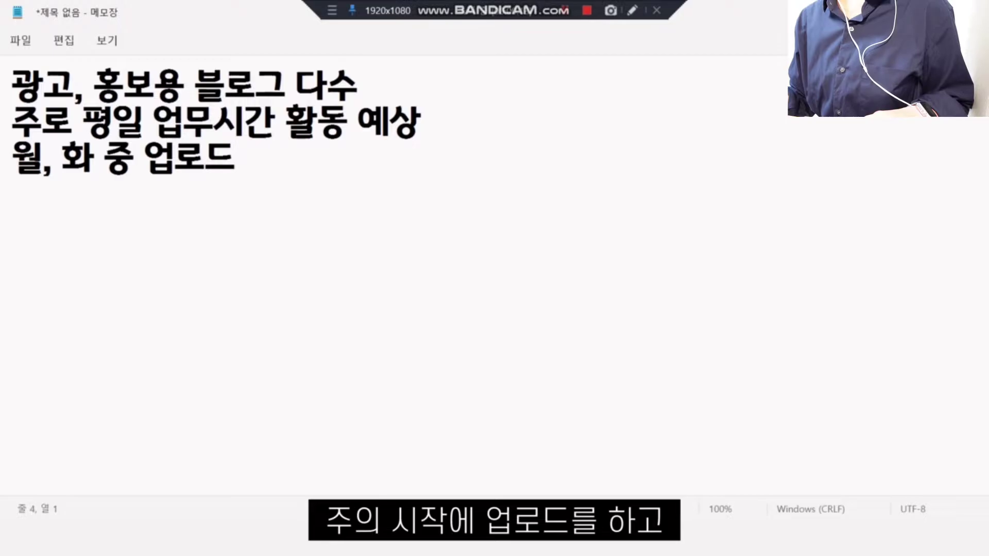
{"action": "type", "text": "9시-10시 사이 업로"}
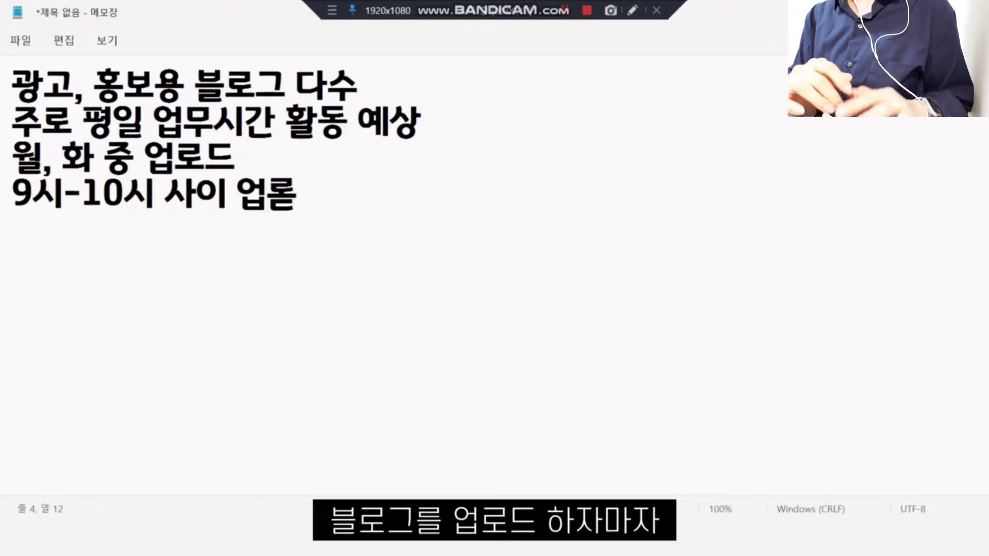
{"action": "type", "text": "드"}
{"action": "key", "text": "Return"}
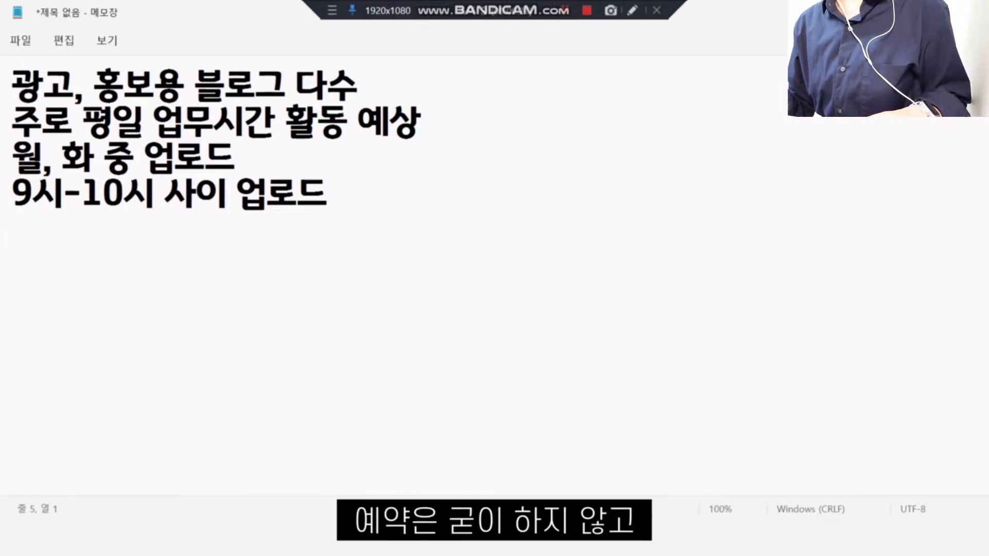
Add the note line "점심시간 등 깨알시간 활용 (쉬는게 곧 블로그하는 시간)" below the upload-time lines
{"action": "type", "text": "점심시간"}
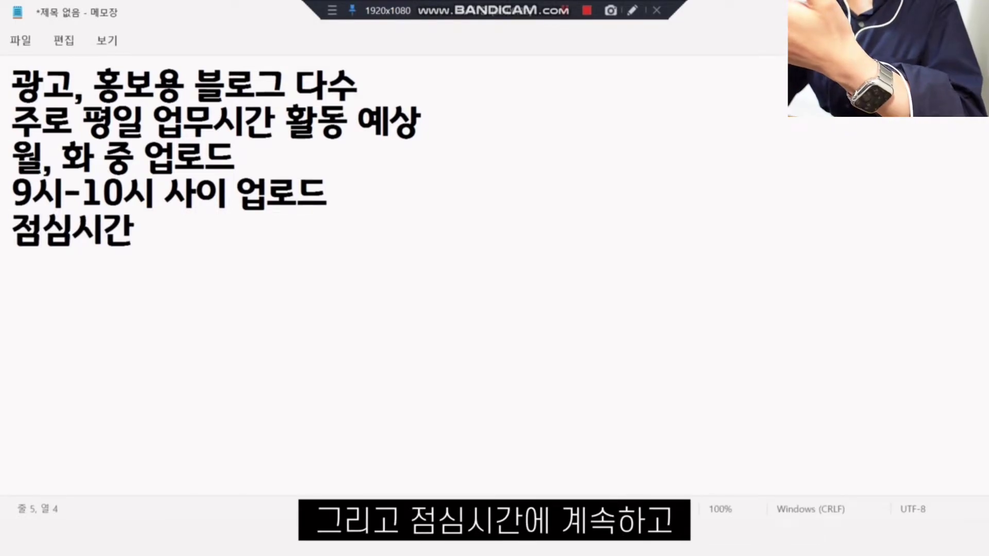
{"action": "type", "text": " 등깨알시간 활"}
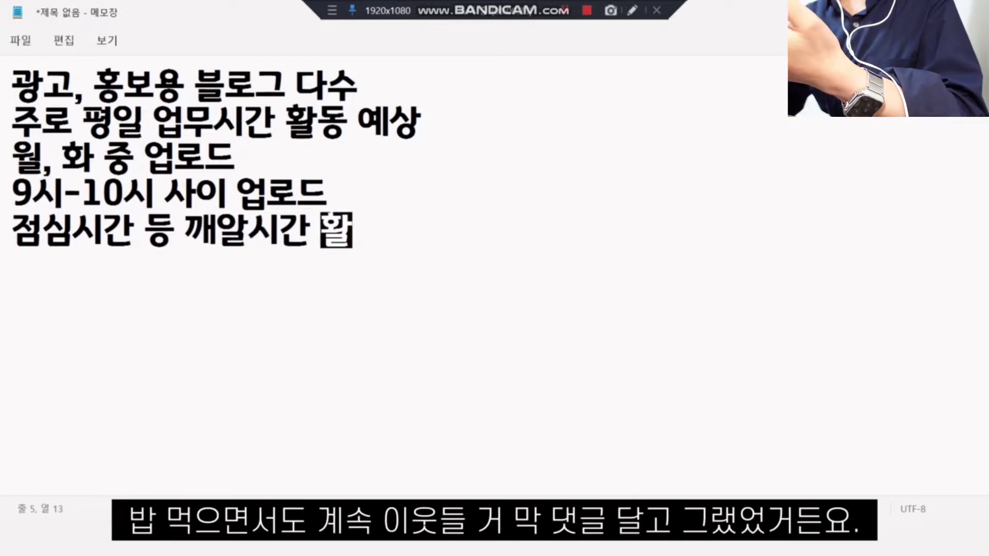
{"action": "type", "text": "용 (쉬는게 곧"}
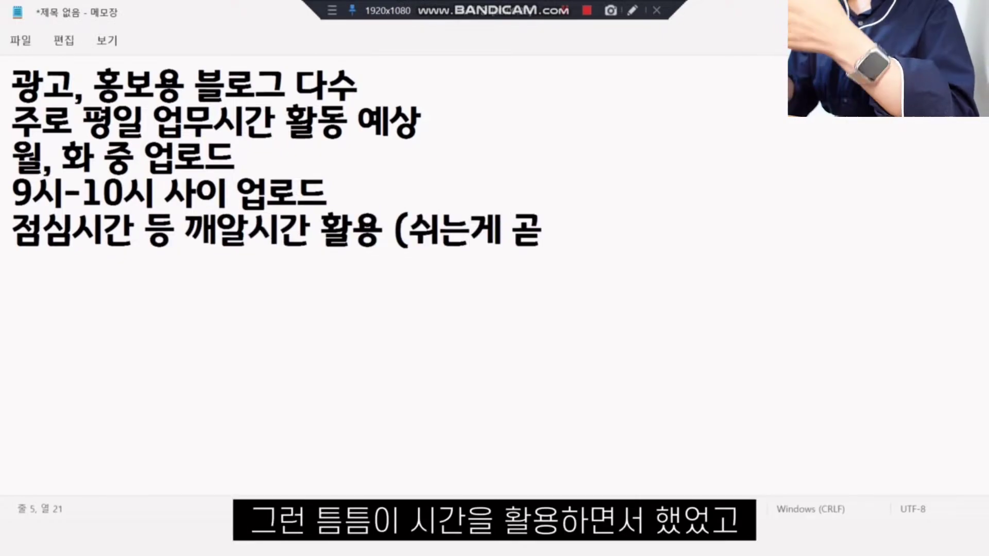
{"action": "type", "text": " 블ㄹ로그하는 시간"}
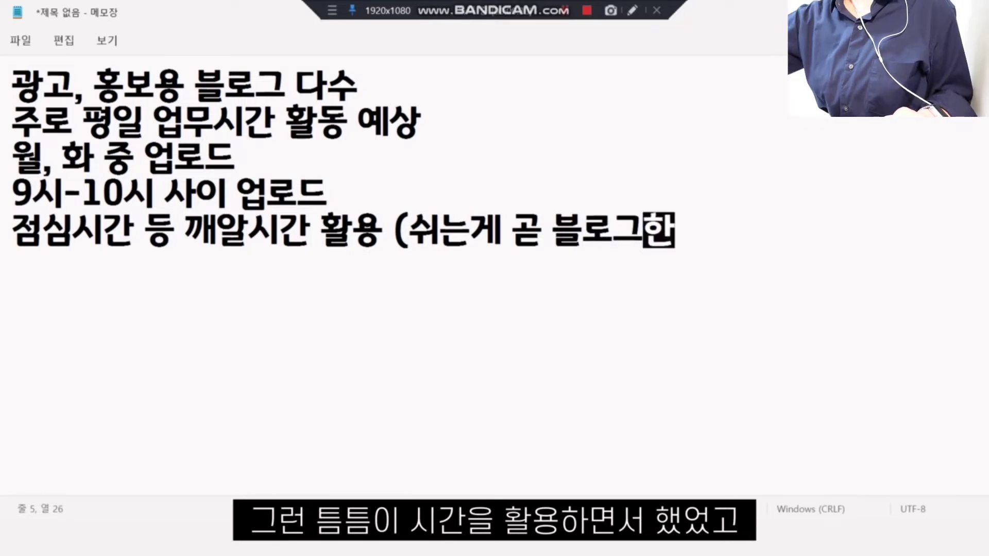
{"action": "type", "text": ")"}
{"action": "key", "text": "Return"}
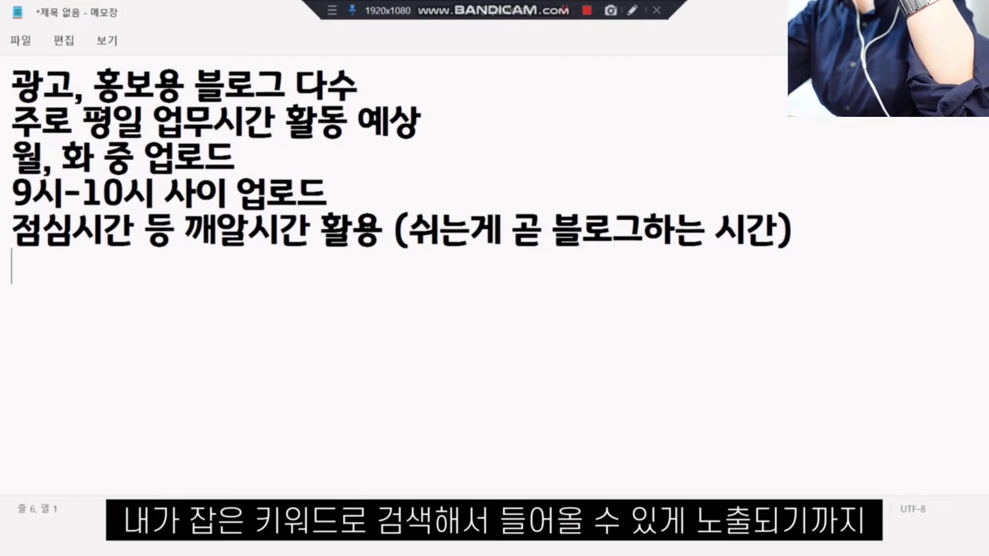
Add the note line "업로드 후 노출까지 3시간정도 소요"
{"action": "type", "text": "업로드 "}
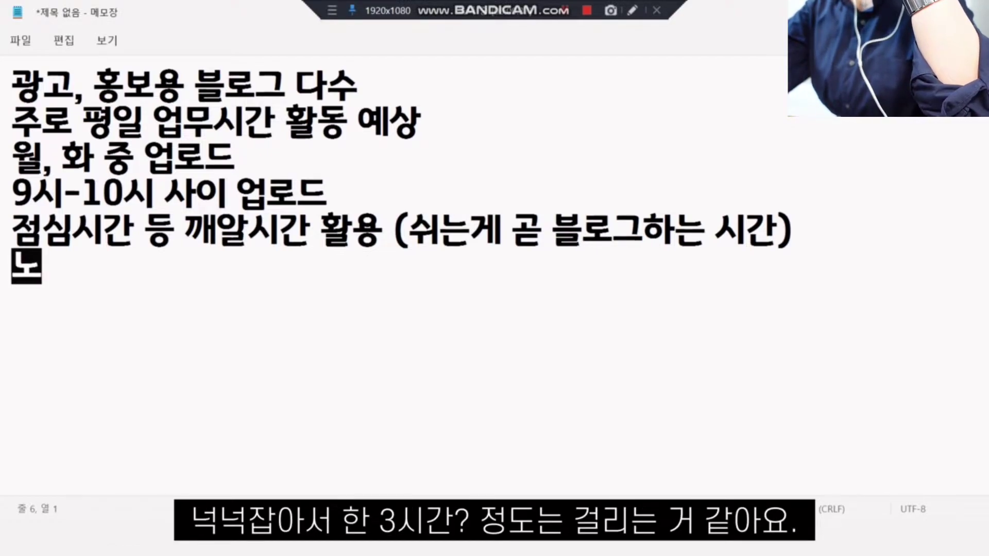
{"action": "type", "text": "후 노출까"}
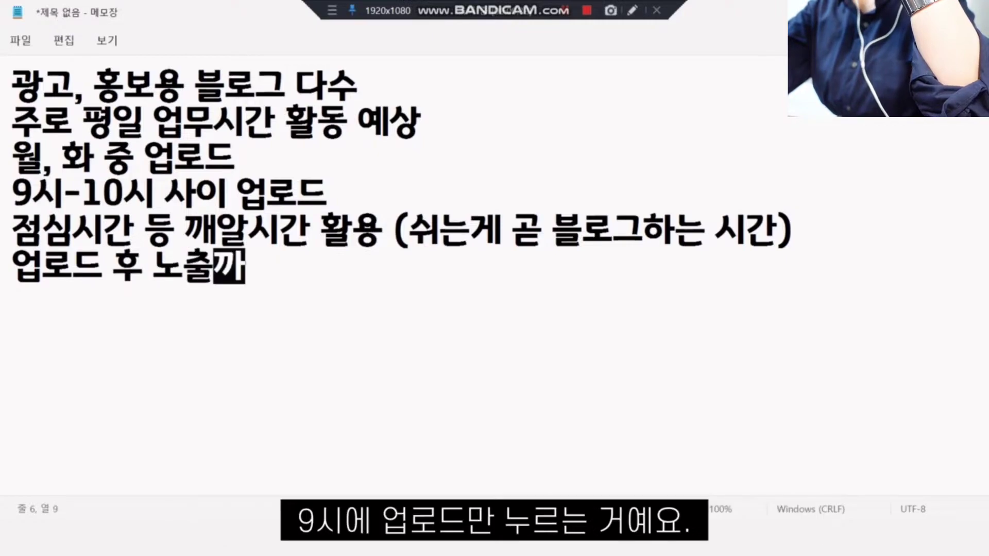
{"action": "type", "text": "지 3시간정도 소요 "}
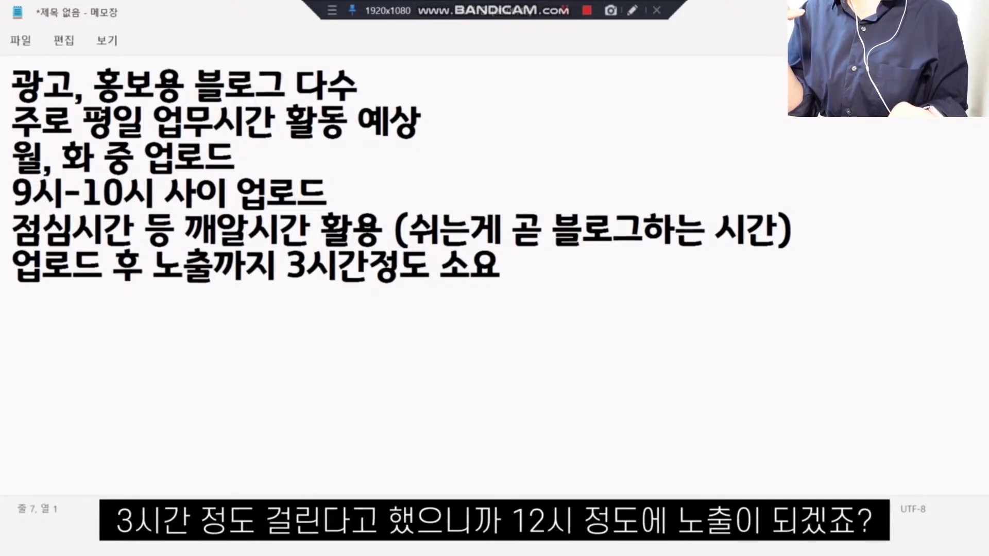
Add the note line "9시-12시 사이 집중 소통" and start a new line
{"action": "type", "text": "9시-12시까지"}
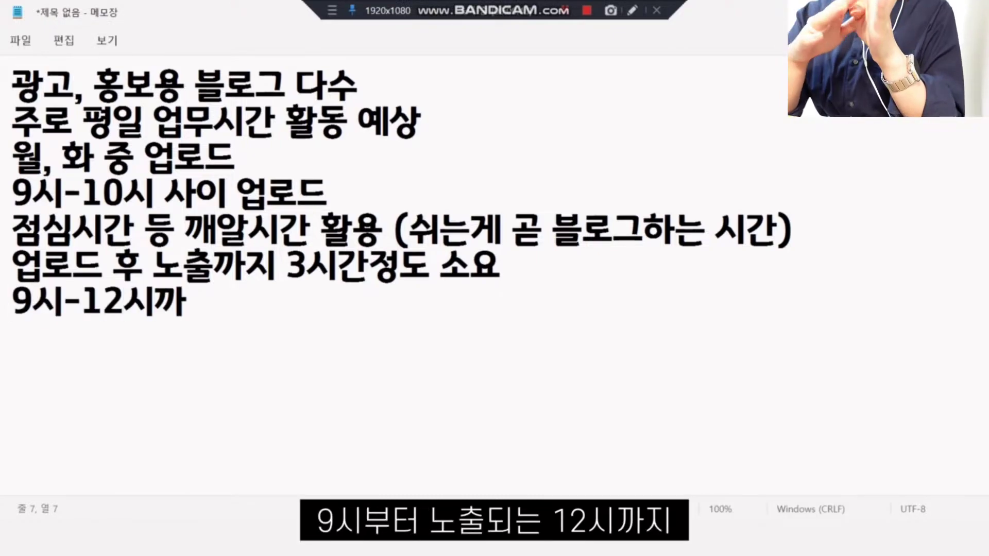
{"action": "key", "text": "BackSpace"}
{"action": "key", "text": "BackSpace"}
{"action": "key", "text": "BackSpace"}
{"action": "type", "text": "사"}
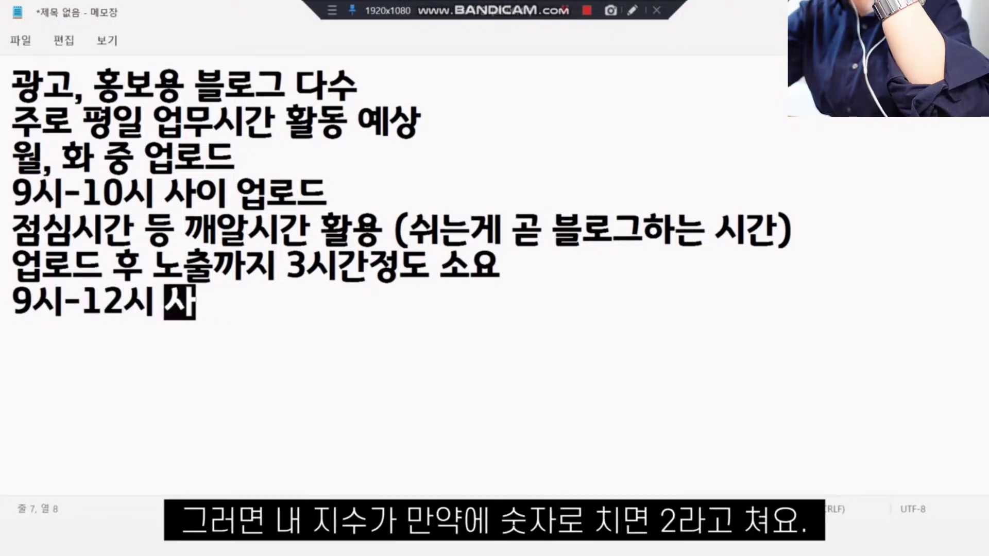
{"action": "type", "text": "이 집주중 소통"}
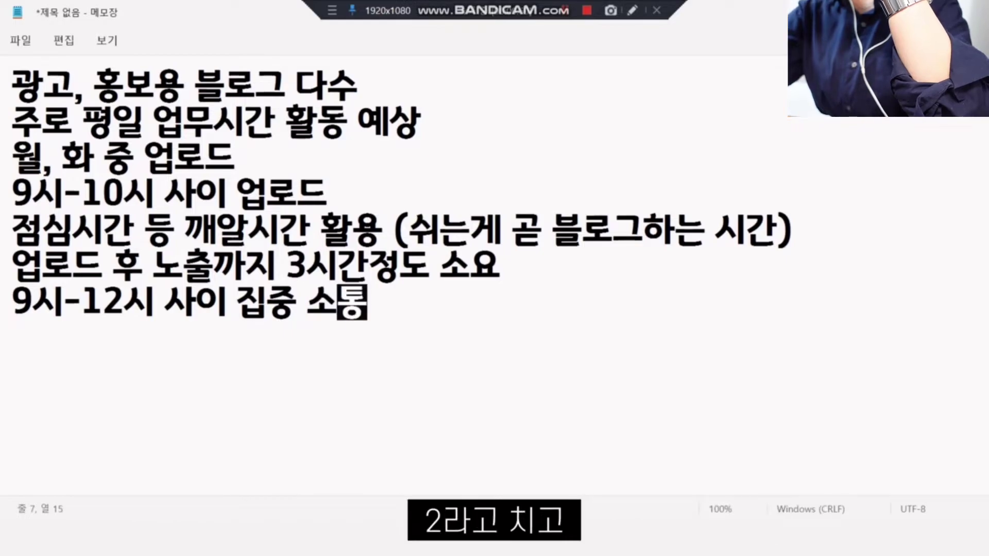
{"action": "key", "text": "Return"}
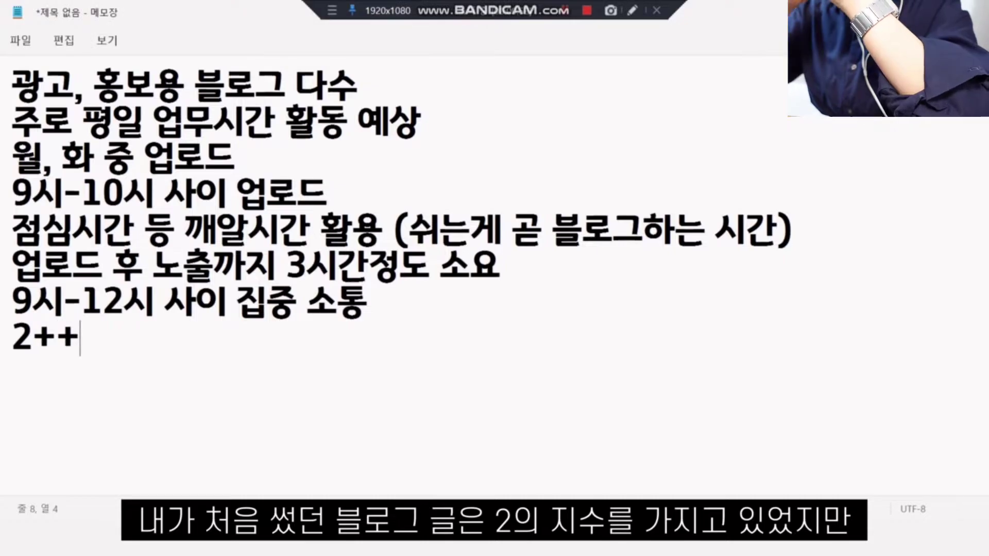
{"action": "type", "text": "+++"}
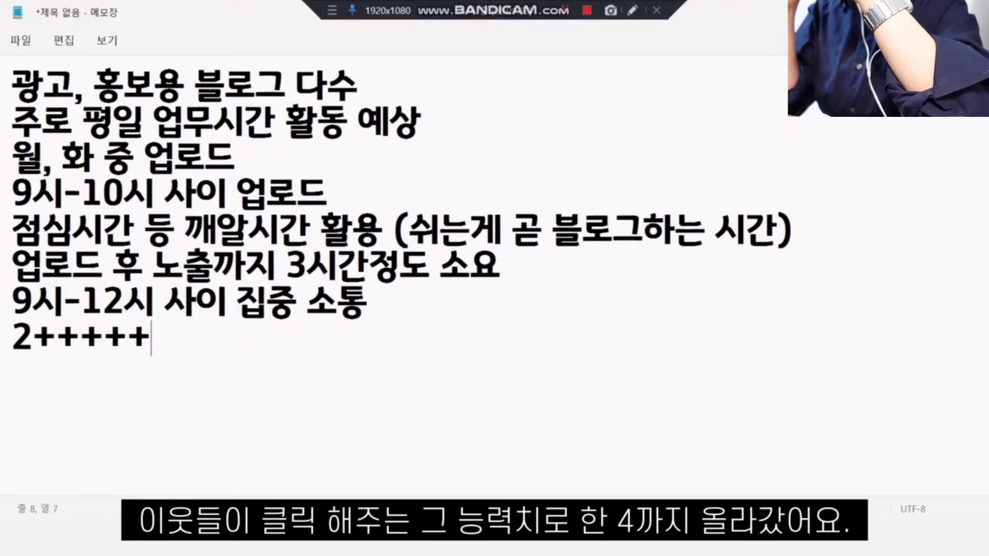
{"action": "key", "text": "BackSpace"}
{"action": "key", "text": "BackSpace"}
{"action": "key", "text": "BackSpace"}
Write "2로 시작해 4의 지수로 노출" as the eighth note line
{"action": "type", "text": "2로"}
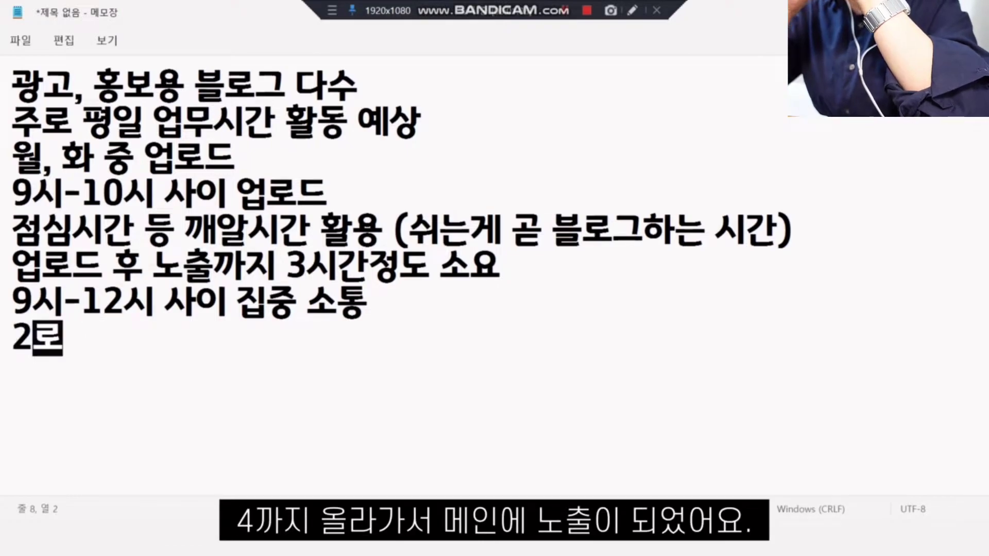
{"action": "type", "text": " 시작해 4의 지"}
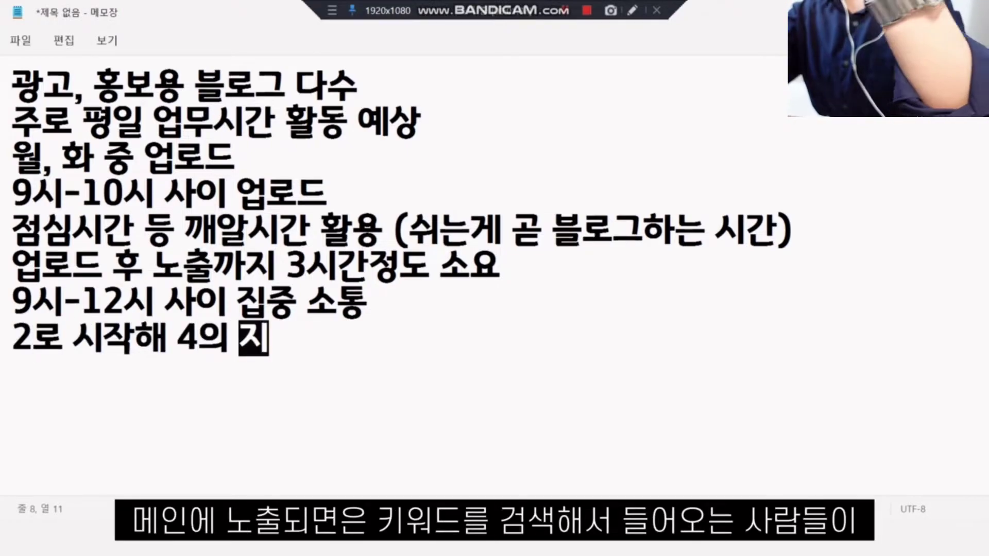
{"action": "type", "text": "수로 노출"}
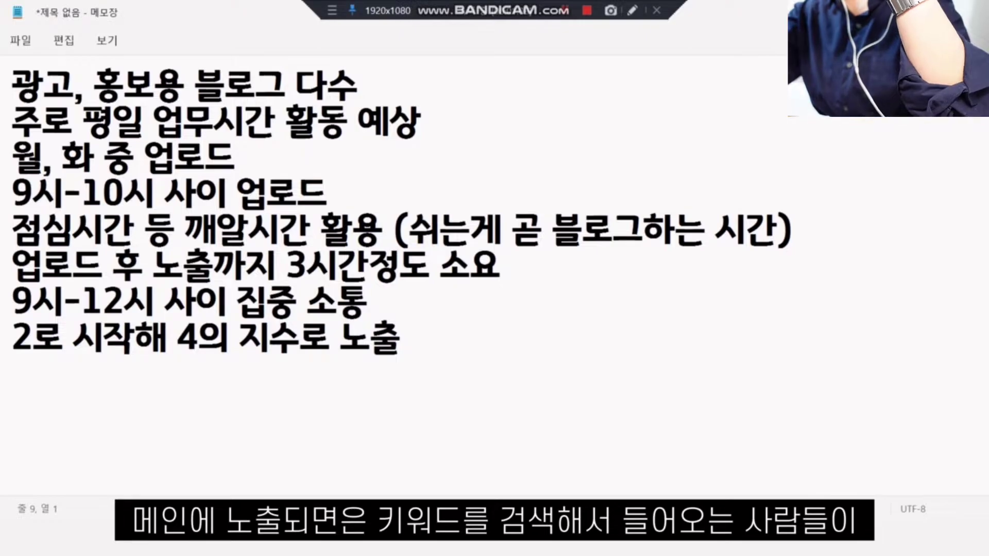
Add the closing note line "+키워드 검색 유입으로 효율 업!"
{"action": "type", "text": "+"}
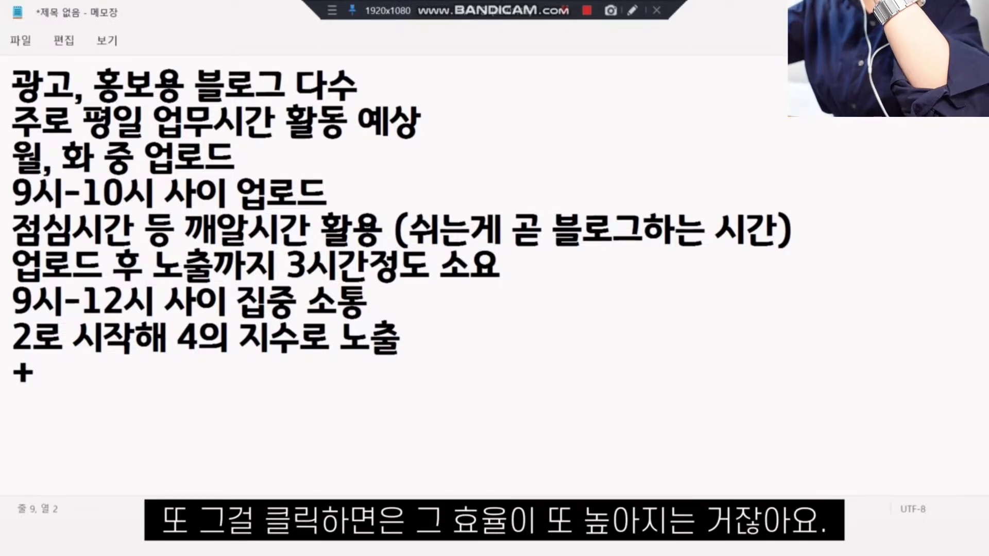
{"action": "type", "text": "키워드 검색ㅇ"}
{"action": "type", "text": "을"}
{"action": "key", "text": "BackSpace"}
{"action": "key", "text": "BackSpace"}
{"action": "type", "text": "유입"}
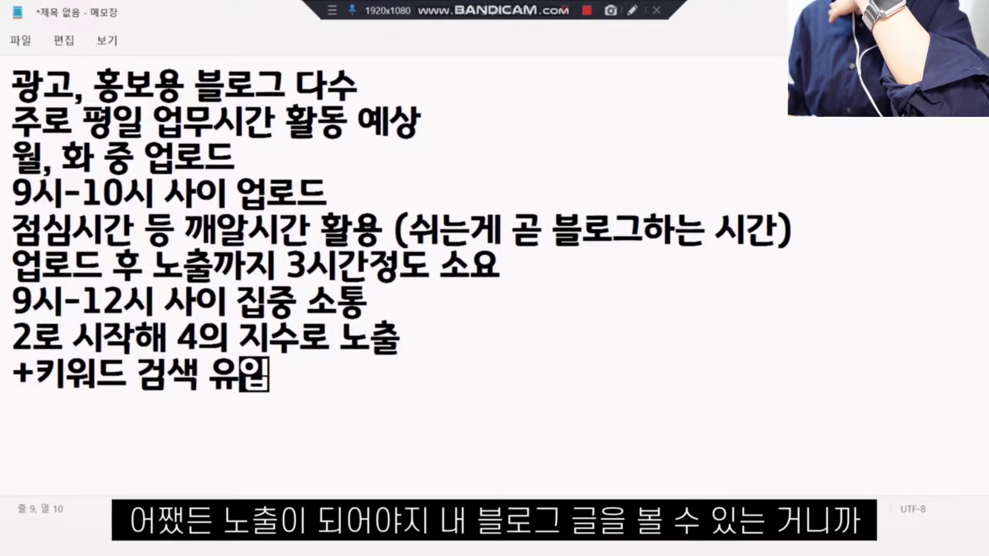
{"action": "type", "text": "으로 ㅎ효율 업!"}
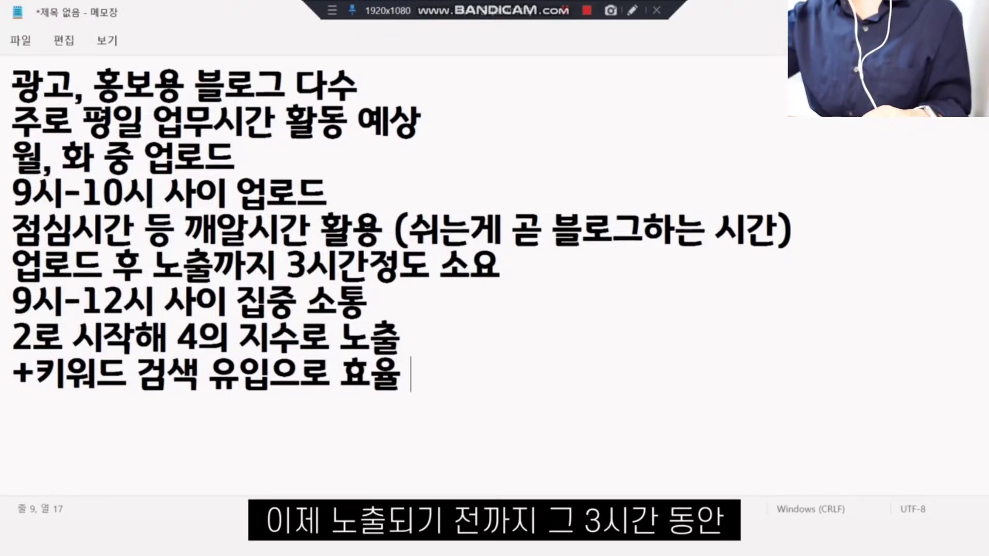
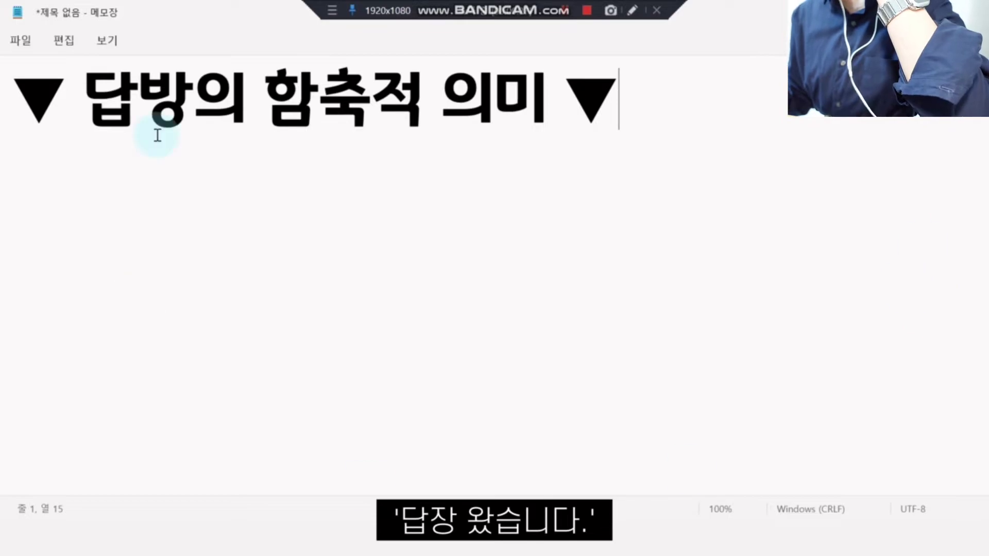
Switch to the PowerPoint presentation and insert "가장 최신글에" before 답방 in the sample comment on the 이웃 소통 slide 22
{"action": "key", "text": "alt+Tab"}
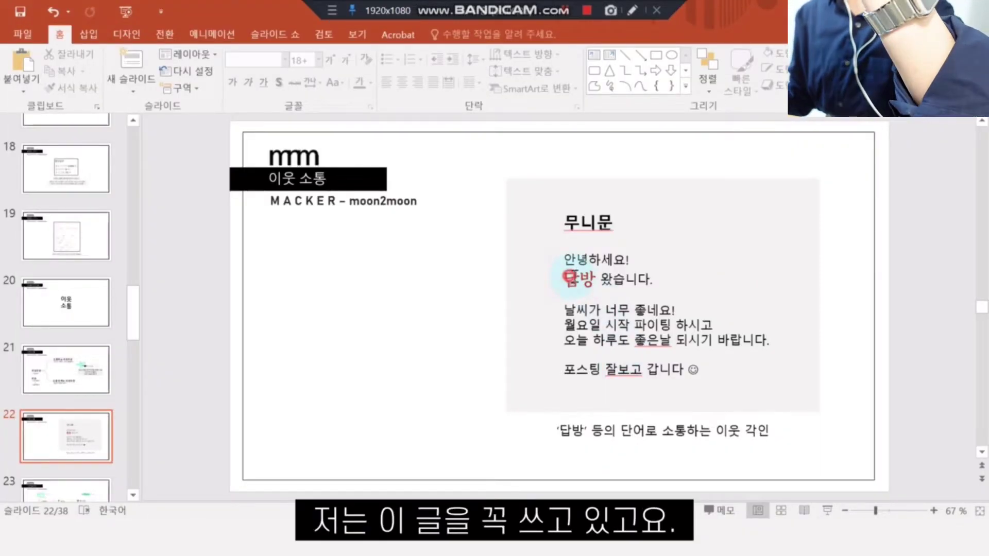
{"action": "double_click", "coordinate": [571, 278]}
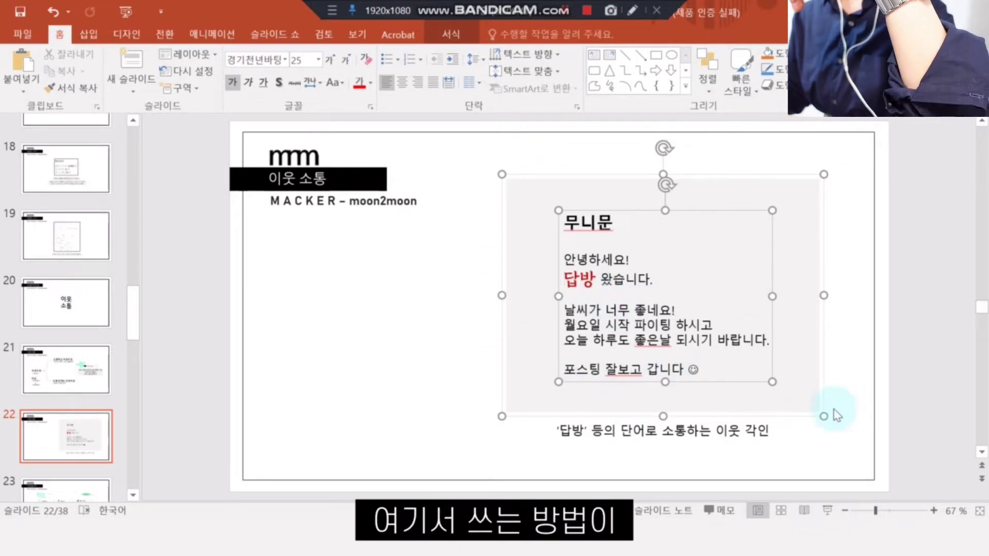
{"action": "type", "text": "가장 최신"}
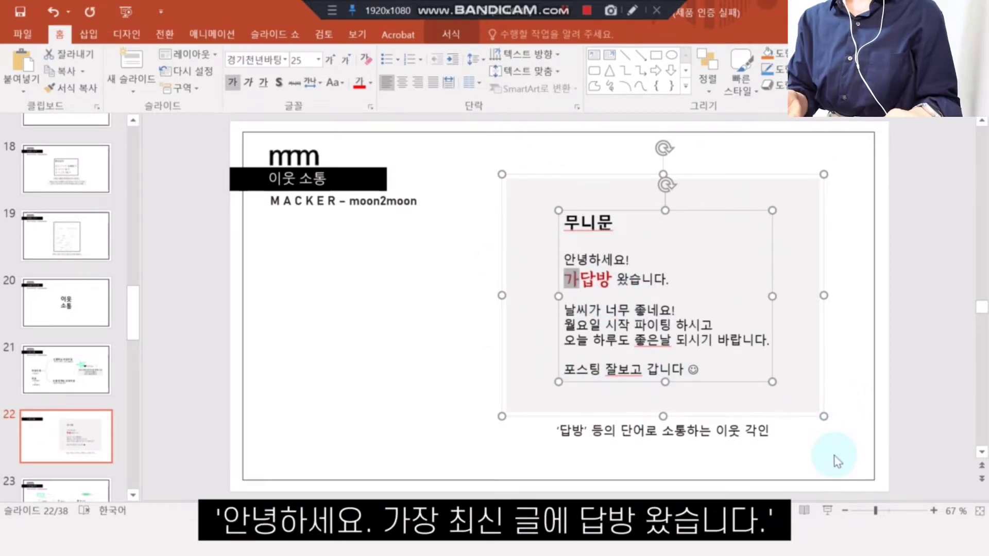
{"action": "type", "text": "글에"}
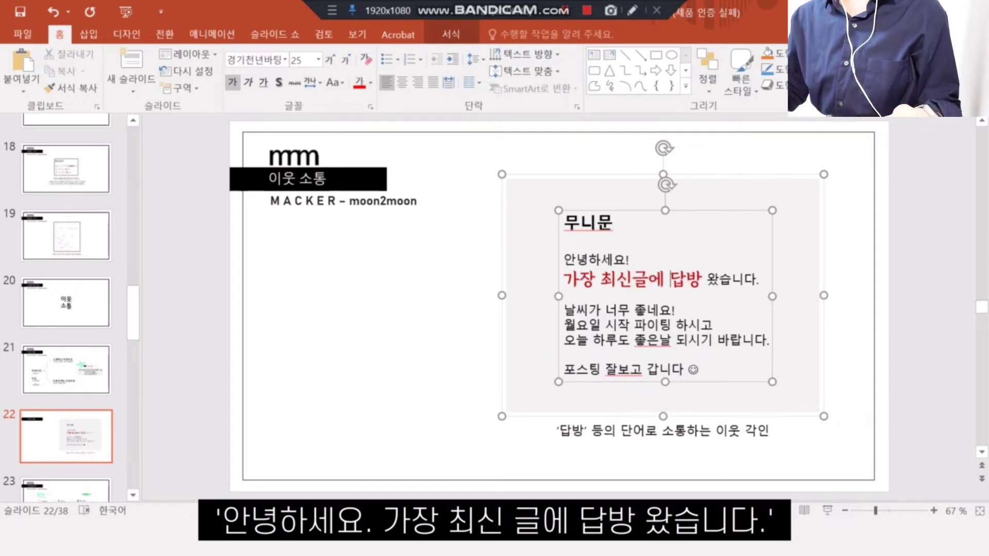
{"action": "left_click", "coordinate": [441, 212]}
Mark the line "가장 최신글에 답방 왔습니다." with a red on-screen rectangle, and leave the drawing mode
{"action": "left_click", "coordinate": [632, 12]}
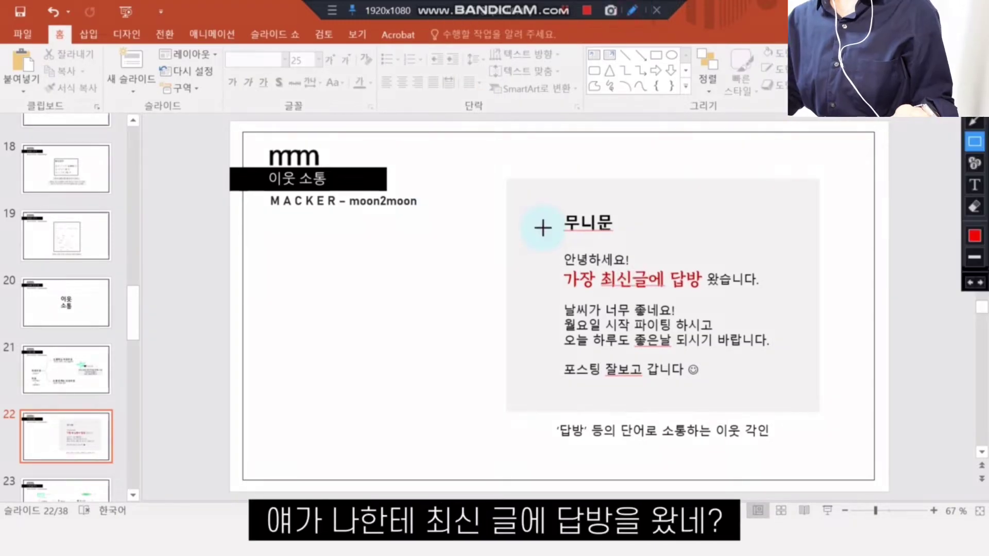
{"action": "mouse_move", "coordinate": [556, 268]}
{"action": "left_mouse_down"}
{"action": "mouse_move", "coordinate": [638, 296]}
{"action": "mouse_move", "coordinate": [749, 311]}
{"action": "mouse_move", "coordinate": [766, 293]}
{"action": "left_mouse_up"}
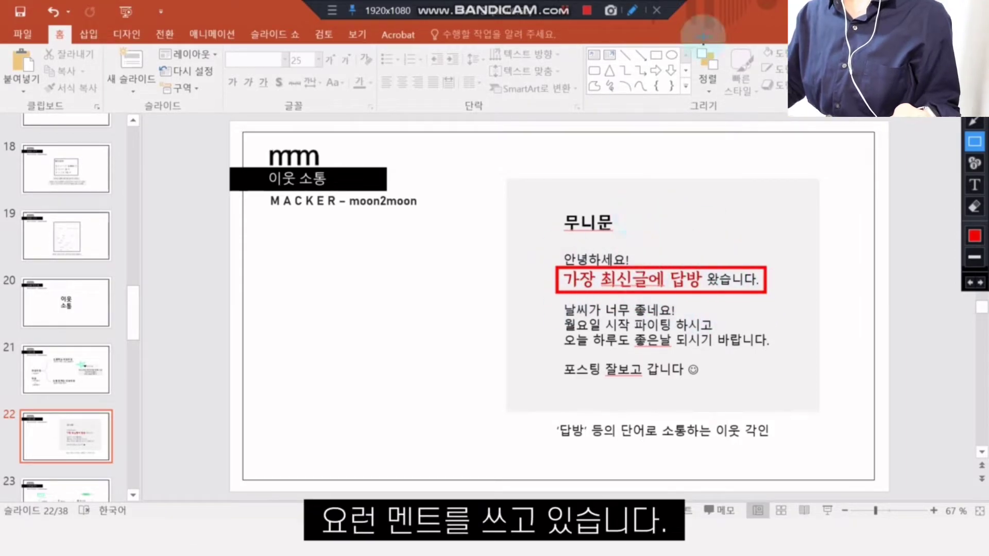
{"action": "key", "text": "Escape"}
Advance to slide 23 and draw red on-screen rectangles around the title 이웃 늘리기 and the 공감 2,000 badge
{"action": "key", "text": "Down"}
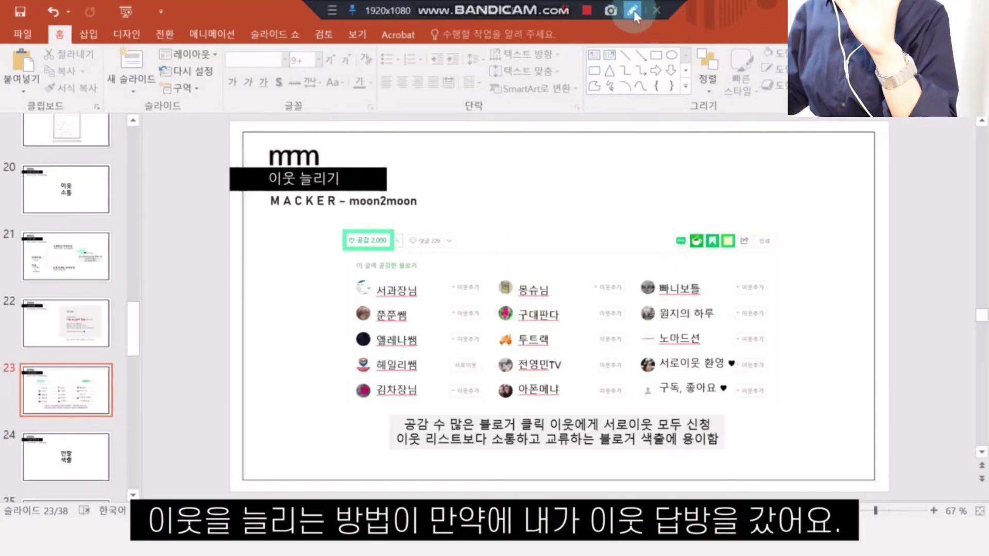
{"action": "left_click", "coordinate": [634, 10]}
{"action": "left_click_drag", "start_coordinate": [262, 169], "coordinate": [325, 178]}
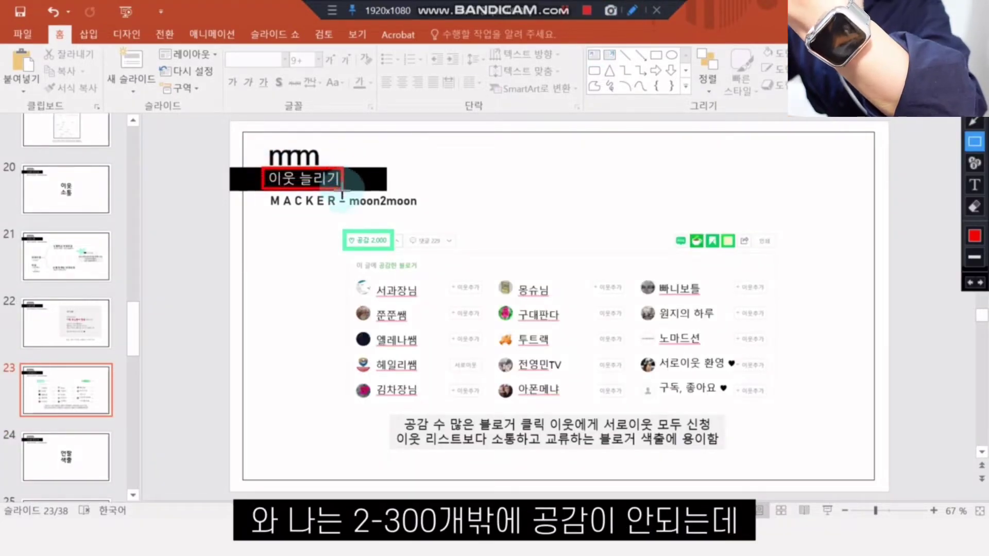
{"action": "left_click_drag", "start_coordinate": [338, 231], "coordinate": [372, 246]}
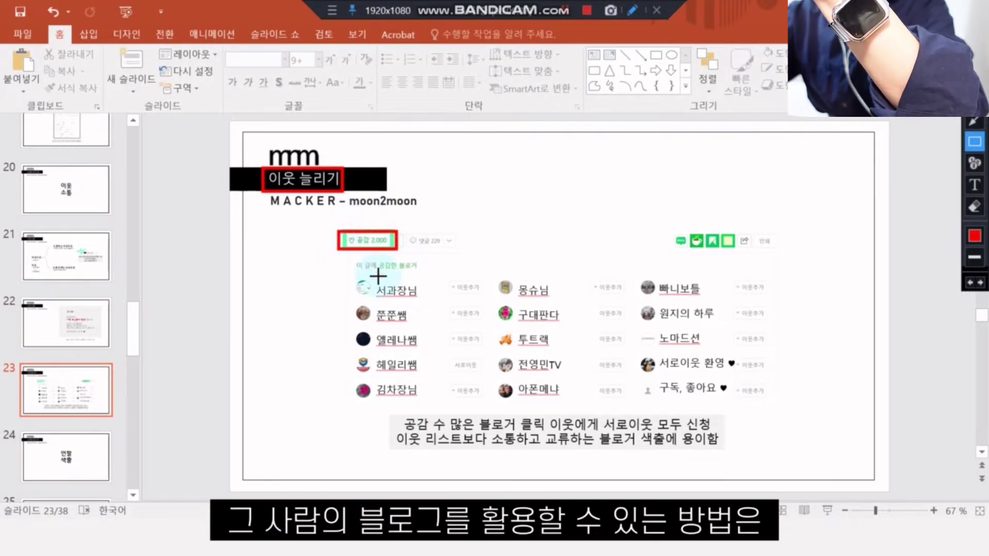
Draw red rectangles around the blogger names in the three columns, and mark the caption's second line with an underline and its last words
{"action": "left_click_drag", "start_coordinate": [371, 282], "coordinate": [432, 403]}
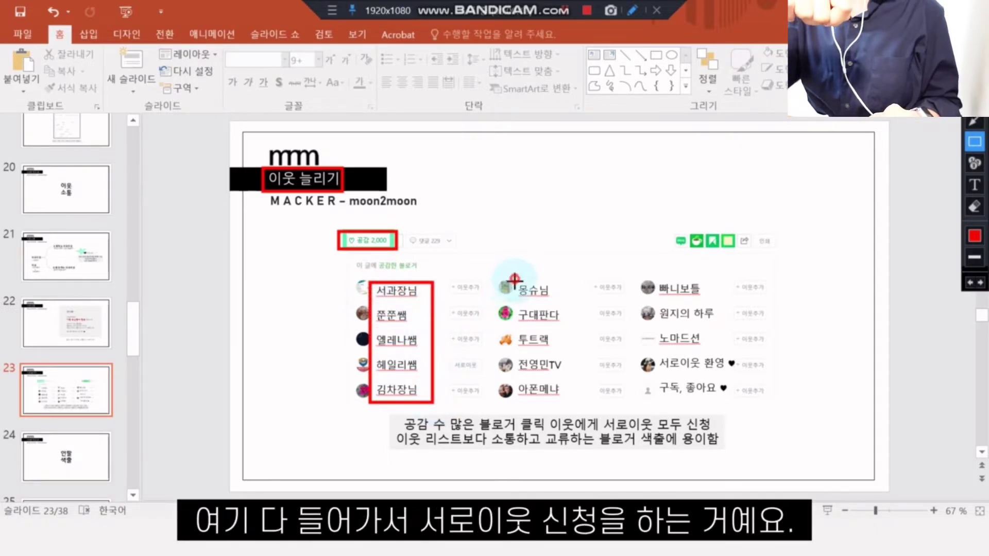
{"action": "left_click_drag", "start_coordinate": [514, 279], "coordinate": [573, 404]}
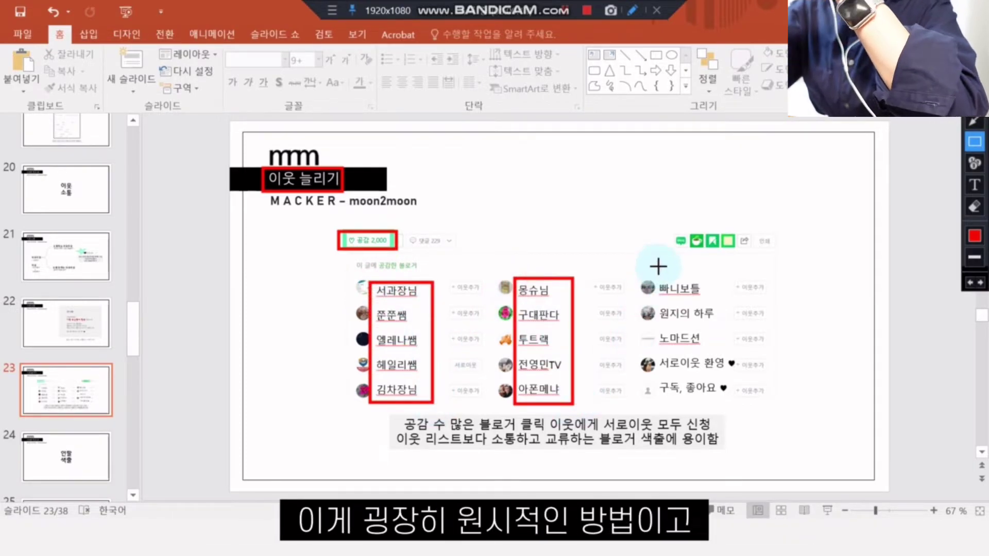
{"action": "mouse_move", "coordinate": [654, 277]}
{"action": "left_mouse_down"}
{"action": "mouse_move", "coordinate": [713, 322]}
{"action": "mouse_move", "coordinate": [719, 350]}
{"action": "left_mouse_up"}
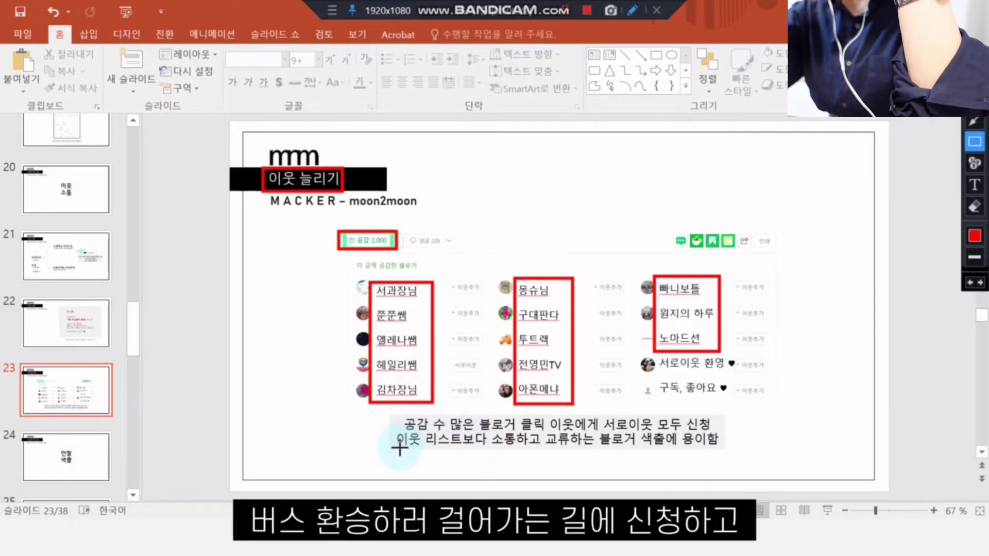
{"action": "mouse_move", "coordinate": [399, 447]}
{"action": "left_mouse_down"}
{"action": "mouse_move", "coordinate": [727, 450]}
{"action": "mouse_move", "coordinate": [719, 447]}
{"action": "left_mouse_up"}
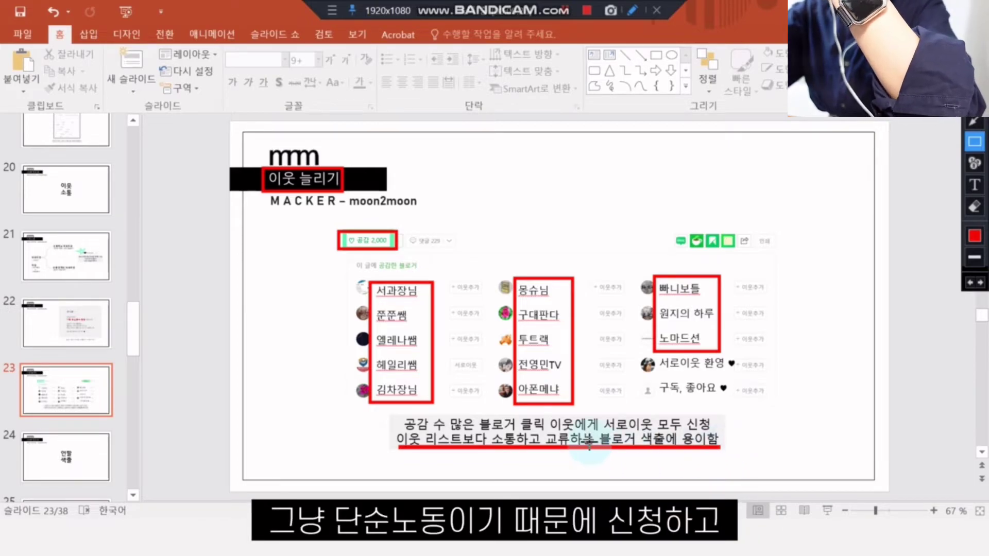
{"action": "left_click_drag", "start_coordinate": [597, 434], "coordinate": [720, 449]}
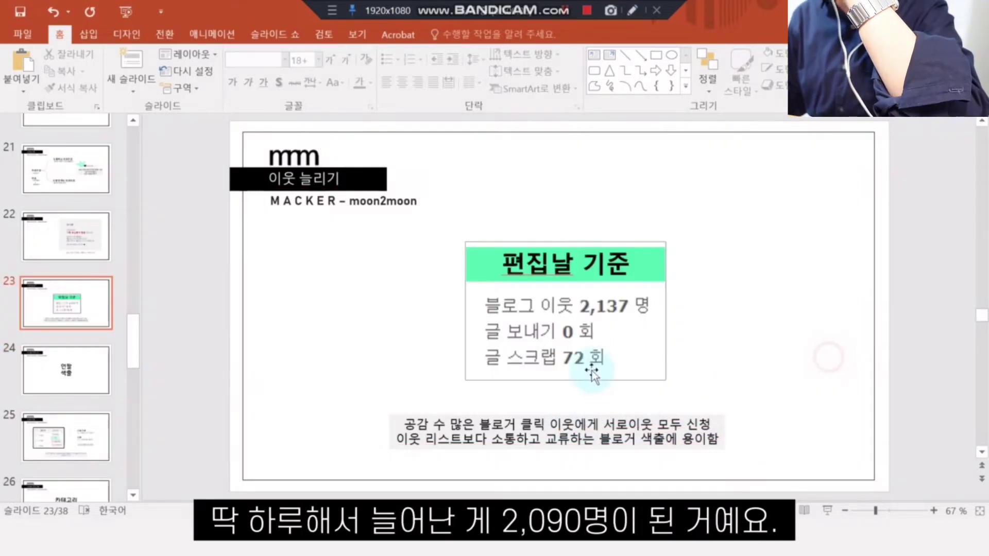
Frame the 편집날 기준 heading with the 블로그 이웃 line and the word 이웃 in red on-screen rectangles, and advance to slide 24
{"action": "left_click", "coordinate": [631, 10]}
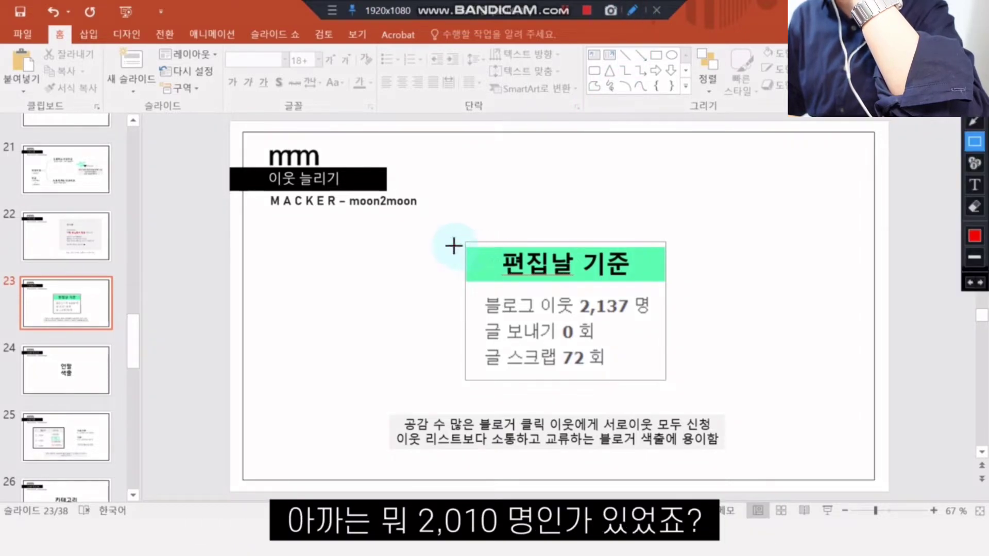
{"action": "left_click_drag", "start_coordinate": [463, 249], "coordinate": [646, 323]}
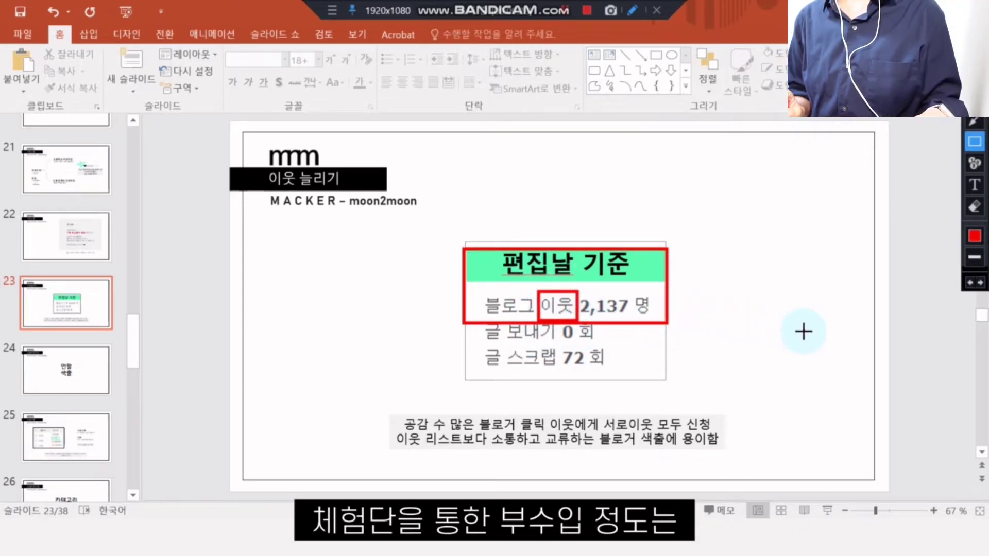
{"action": "key", "text": "Page_Down"}
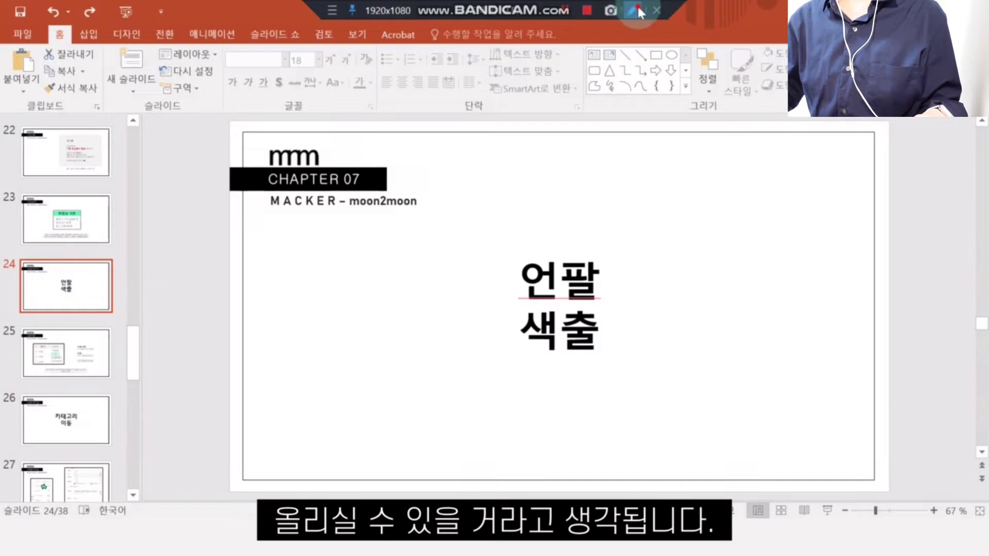
Draw three nested red on-screen rectangles around the title 언팔 색출, strike two red lines through 언팔, and leave the drawing mode
{"action": "left_click_drag", "start_coordinate": [514, 254], "coordinate": [604, 357]}
{"action": "left_click", "coordinate": [504, 248]}
{"action": "left_click_drag", "start_coordinate": [532, 265], "coordinate": [613, 365]}
{"action": "left_click_drag", "start_coordinate": [495, 238], "coordinate": [622, 372]}
{"action": "left_click", "coordinate": [536, 297]}
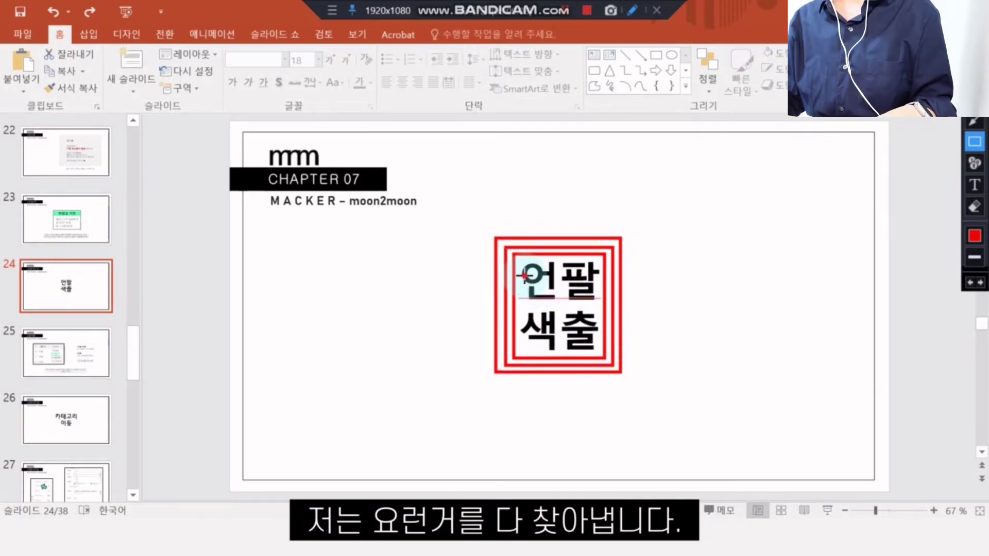
{"action": "left_click_drag", "start_coordinate": [512, 275], "coordinate": [583, 277]}
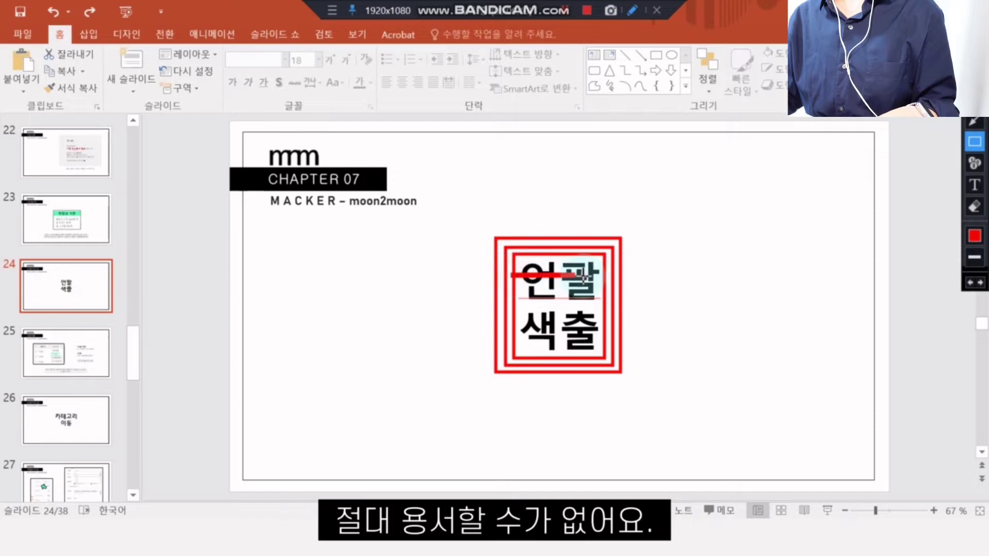
{"action": "left_click_drag", "start_coordinate": [519, 286], "coordinate": [550, 288]}
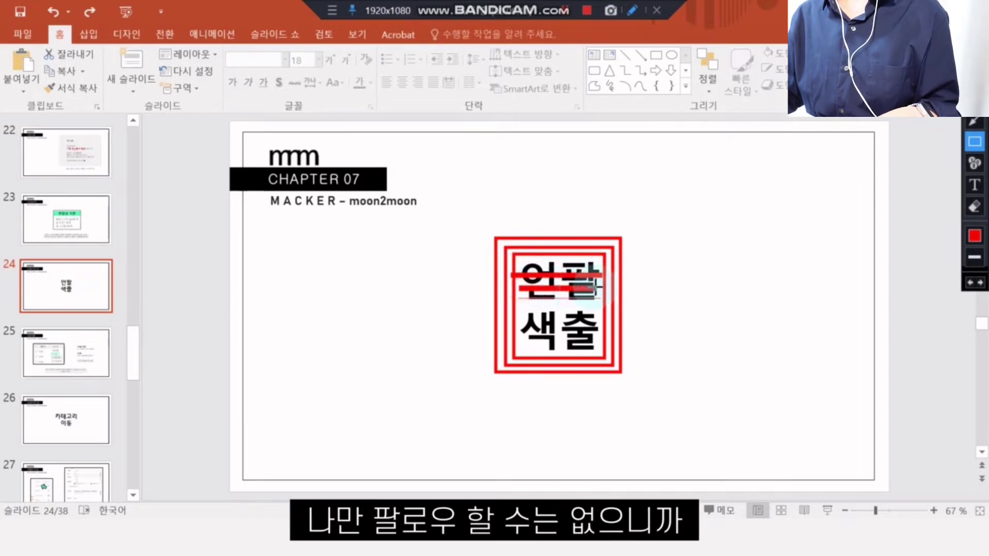
{"action": "key", "text": "Escape"}
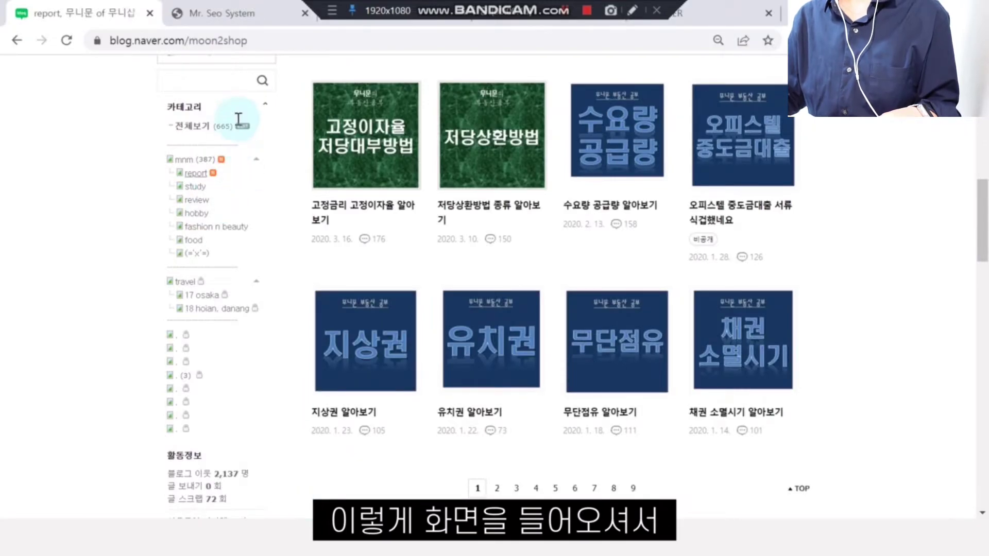
Switch to the blog in the browser and open the 이웃·그룹 관리 page within the blog management's 기본 설정
{"action": "left_click", "coordinate": [243, 128]}
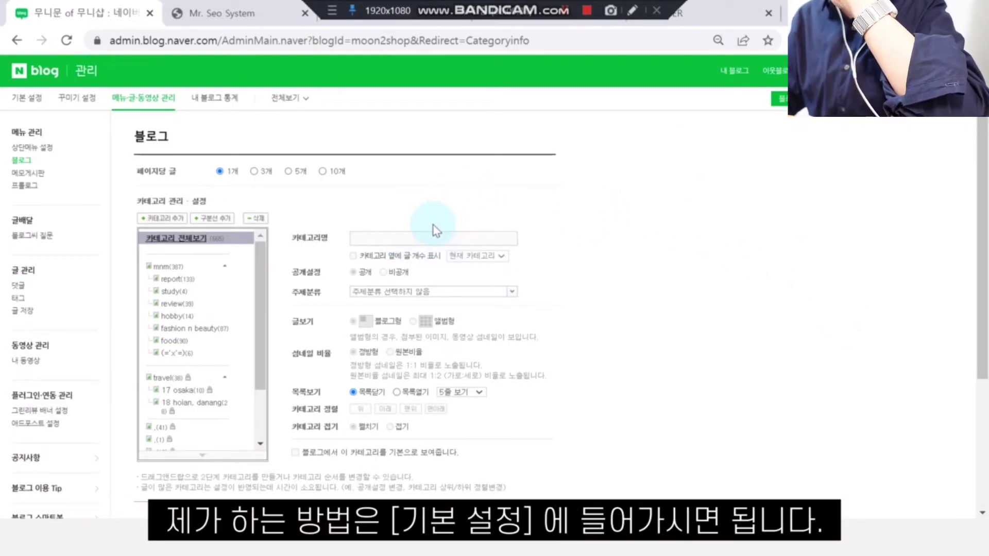
{"action": "left_click", "coordinate": [24, 98]}
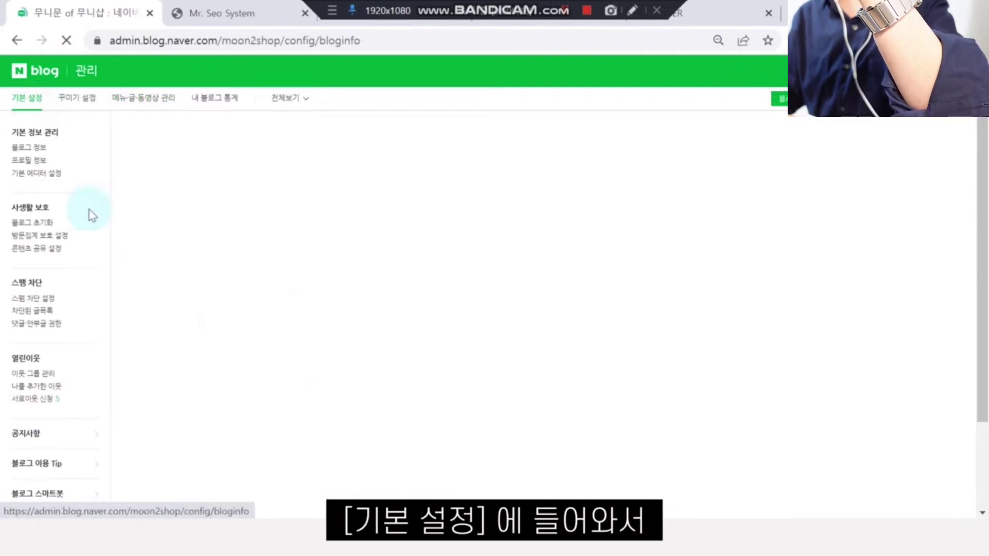
{"action": "left_click", "coordinate": [53, 375]}
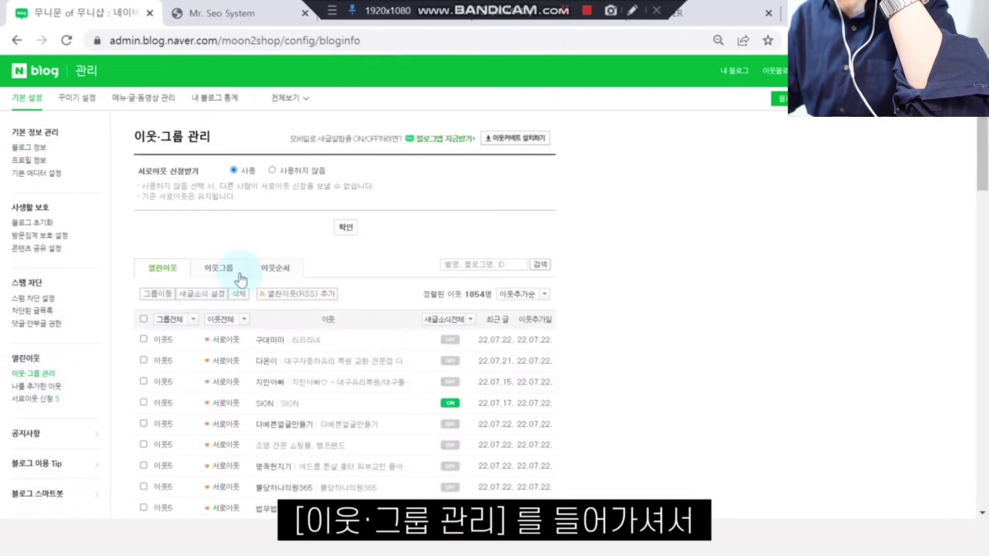
Look through the 열린이웃 list, filter it by 이웃, and highlight the line of text in the list area
{"action": "scroll", "coordinate": [258, 272], "scroll_direction": "down", "scroll_amount": 1}
{"action": "scroll", "coordinate": [257, 272], "scroll_direction": "down", "scroll_amount": 10}
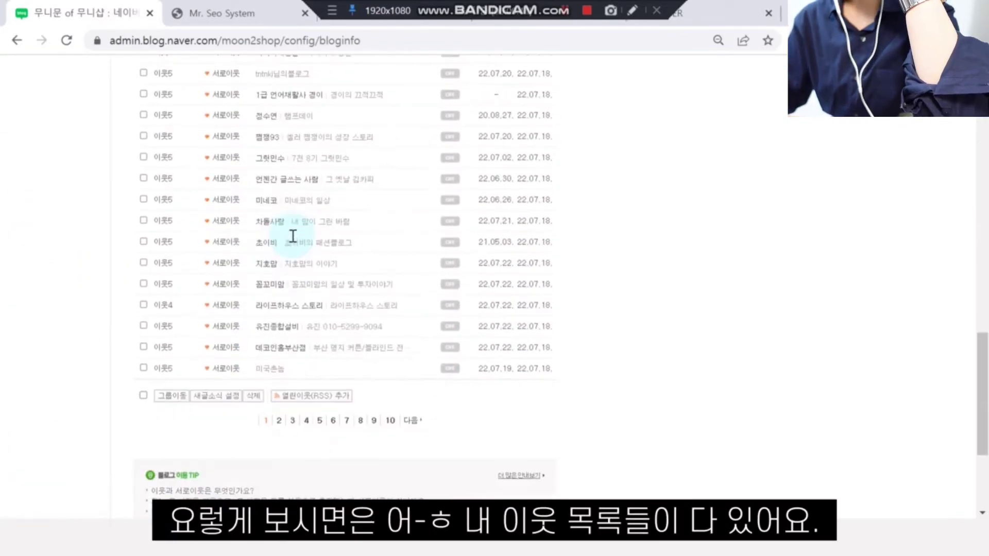
{"action": "scroll", "coordinate": [320, 235], "scroll_direction": "up", "scroll_amount": 10}
{"action": "scroll", "coordinate": [321, 232], "scroll_direction": "down", "scroll_amount": 15}
{"action": "scroll", "coordinate": [320, 236], "scroll_direction": "up", "scroll_amount": 15}
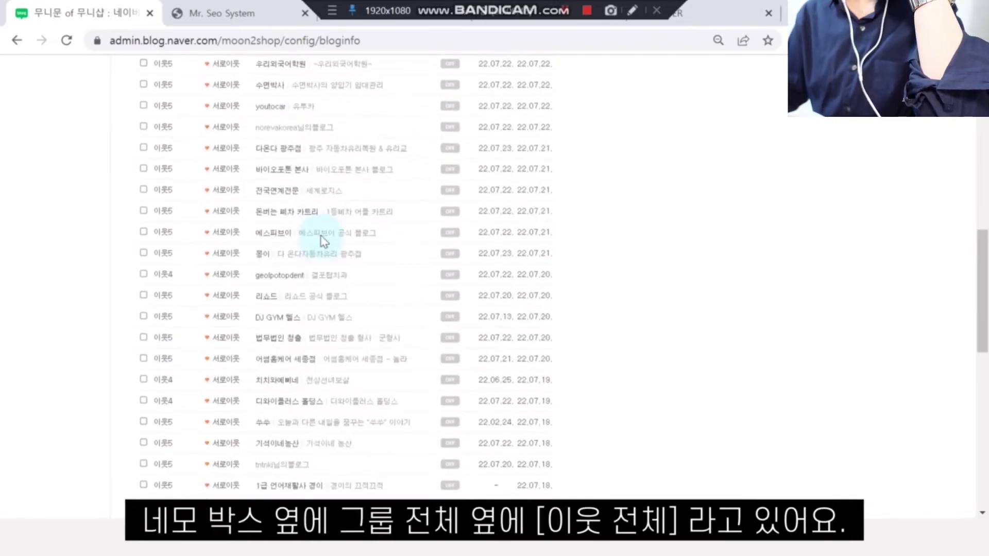
{"action": "scroll", "coordinate": [318, 242], "scroll_direction": "up", "scroll_amount": 4}
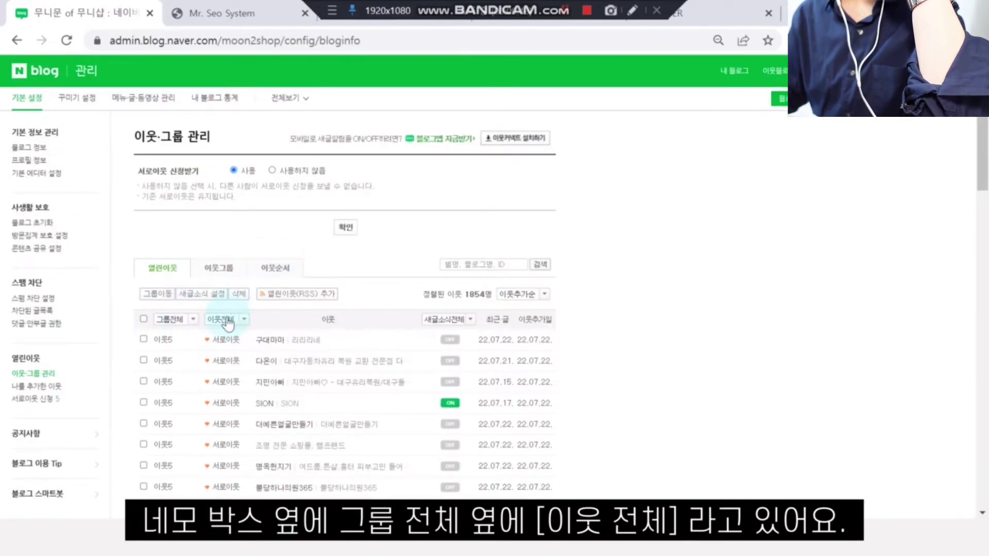
{"action": "left_click", "coordinate": [244, 320]}
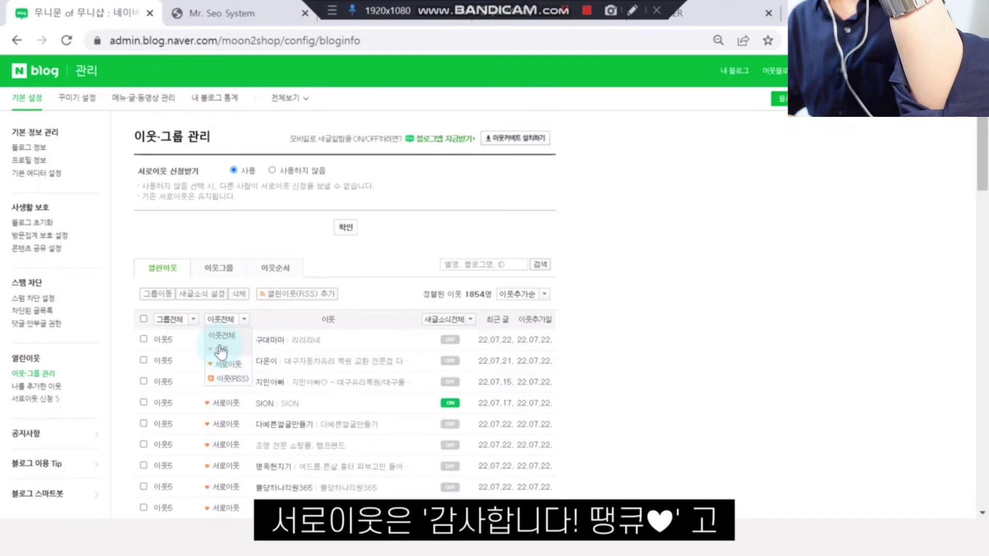
{"action": "left_click", "coordinate": [233, 350]}
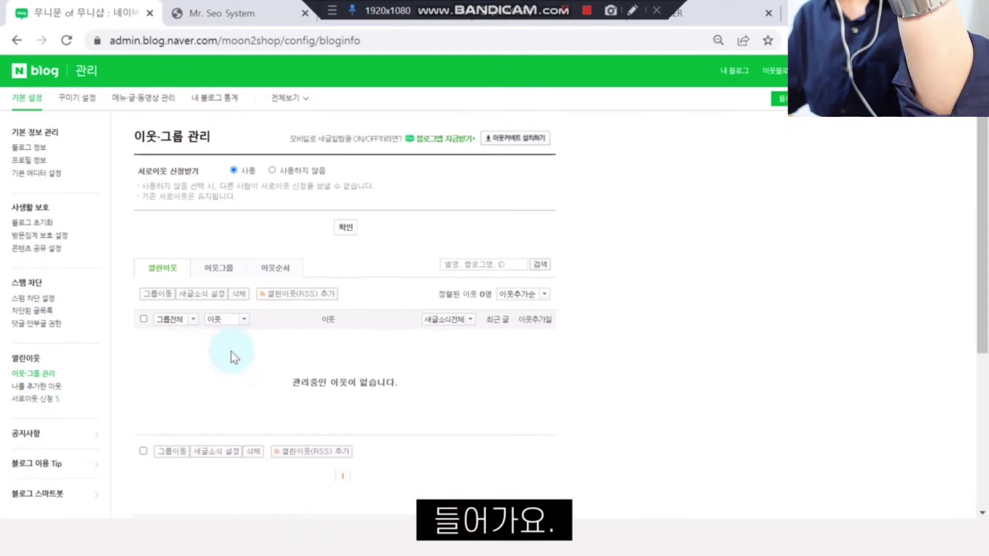
{"action": "left_click_drag", "start_coordinate": [283, 386], "coordinate": [398, 384]}
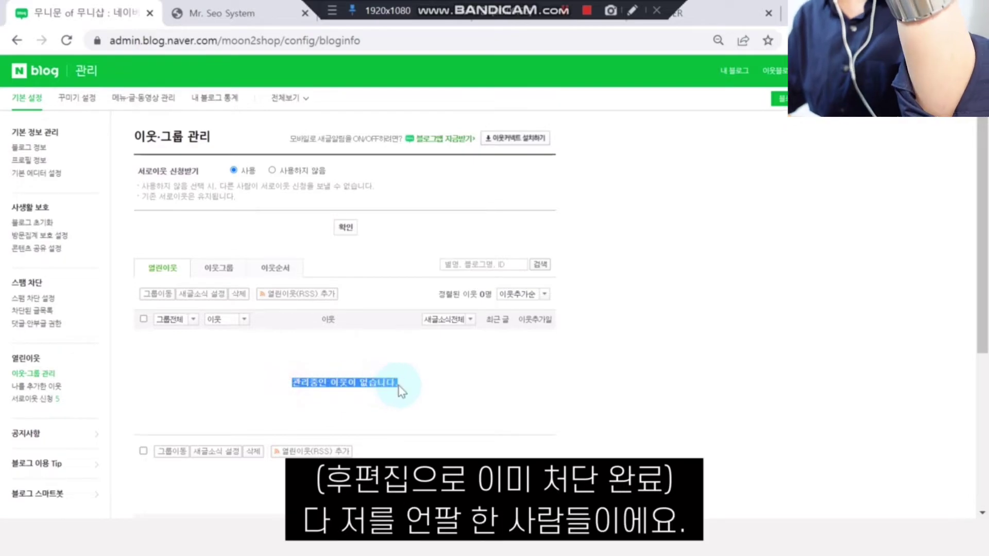
Try to delete all entries of the filtered 이웃 list with select-all ticked, and clear the text highlight
{"action": "scroll", "coordinate": [391, 360], "scroll_direction": "down", "scroll_amount": 2}
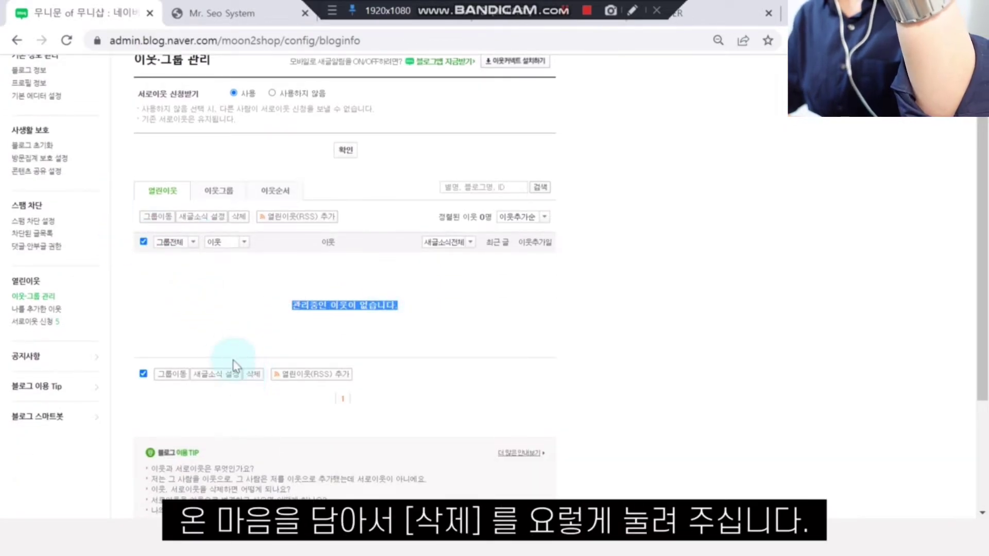
{"action": "left_click", "coordinate": [250, 375]}
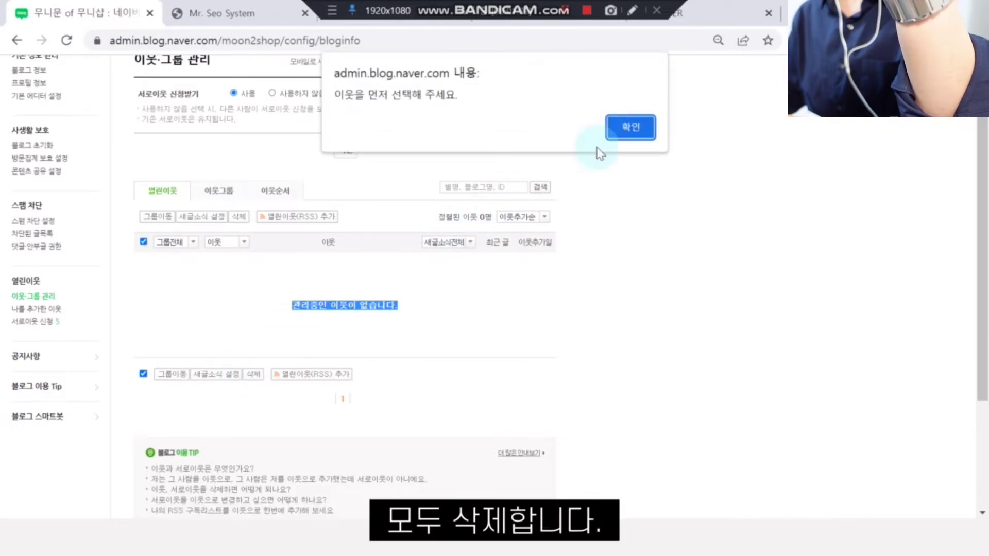
{"action": "left_click", "coordinate": [629, 126]}
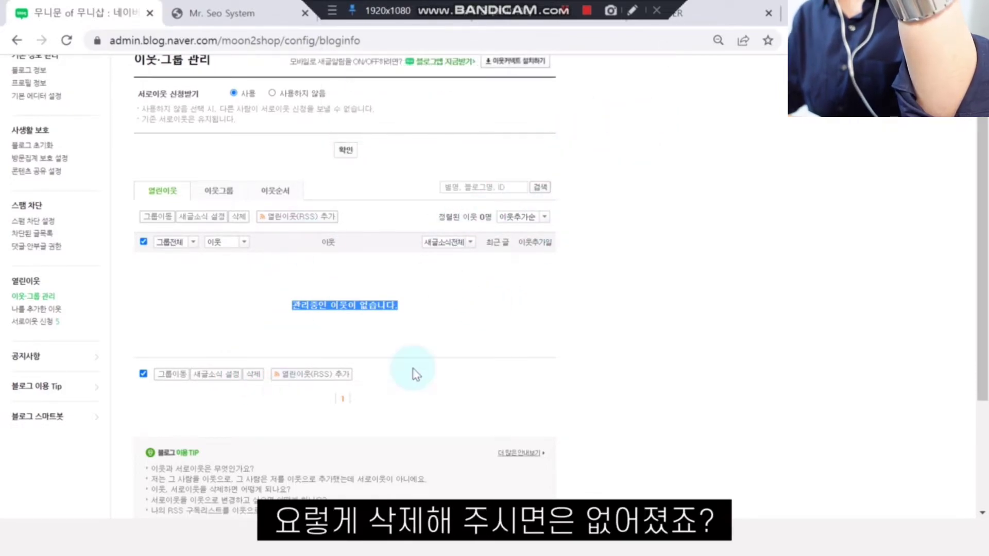
{"action": "left_click", "coordinate": [409, 309]}
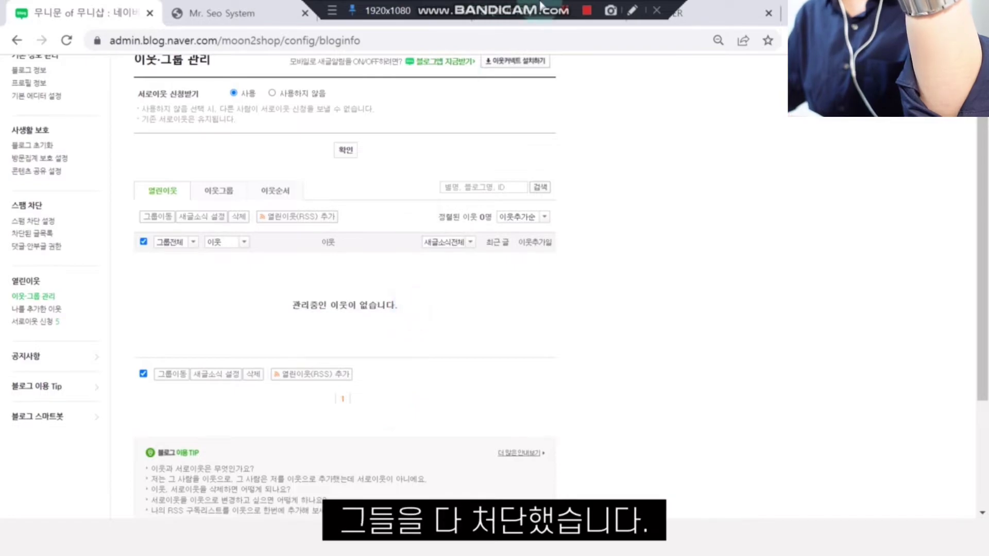
Frame the whole 열린이웃 list area with a red on-screen rectangle, and leave the drawing mode
{"action": "left_click", "coordinate": [632, 11]}
{"action": "mouse_move", "coordinate": [130, 183]}
{"action": "left_mouse_down"}
{"action": "mouse_move", "coordinate": [309, 283]}
{"action": "mouse_move", "coordinate": [552, 385]}
{"action": "left_mouse_up"}
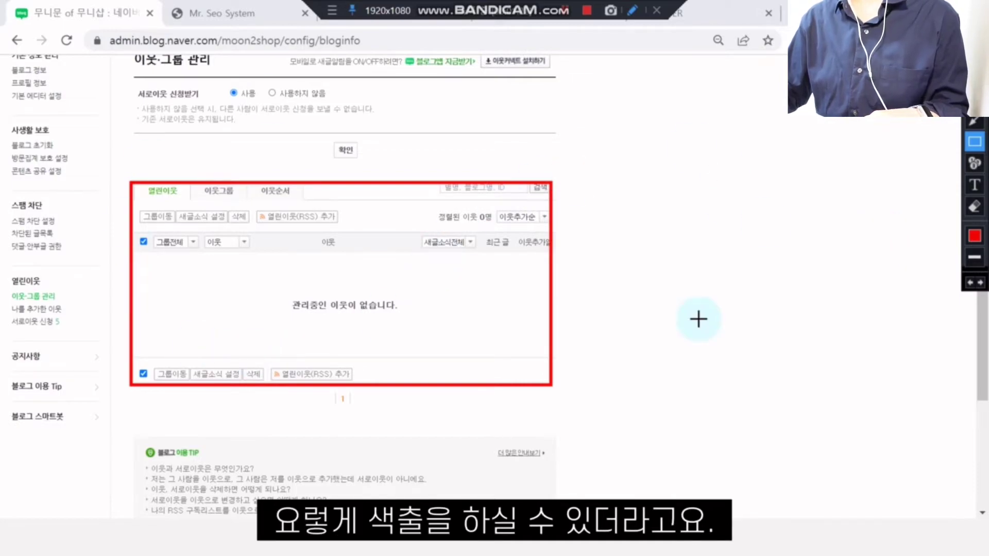
{"action": "key", "text": "Escape"}
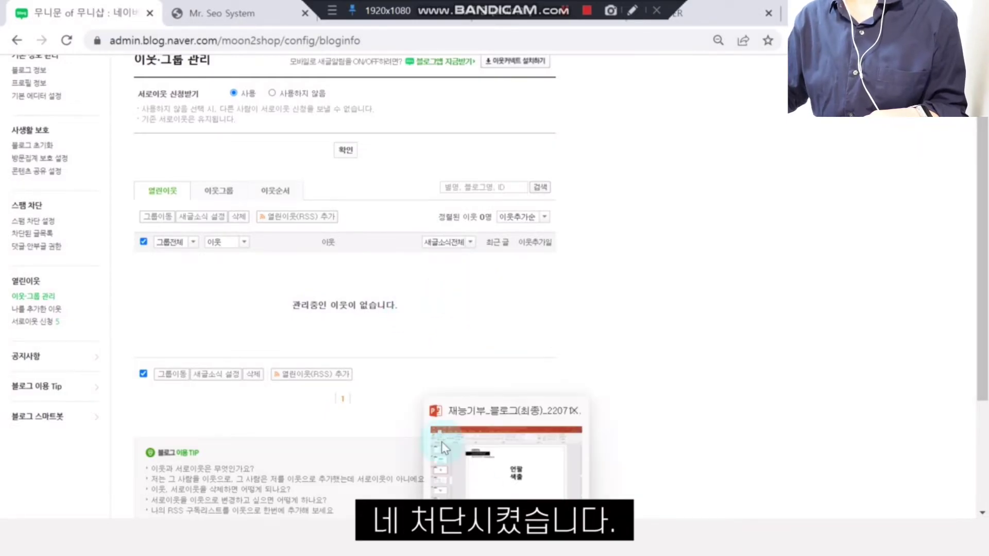
Switch to the PowerPoint presentation, open slide 25, and draw red on-screen rectangles around the bottom caption and its hashtag #배신자처단
{"action": "left_click", "coordinate": [507, 538]}
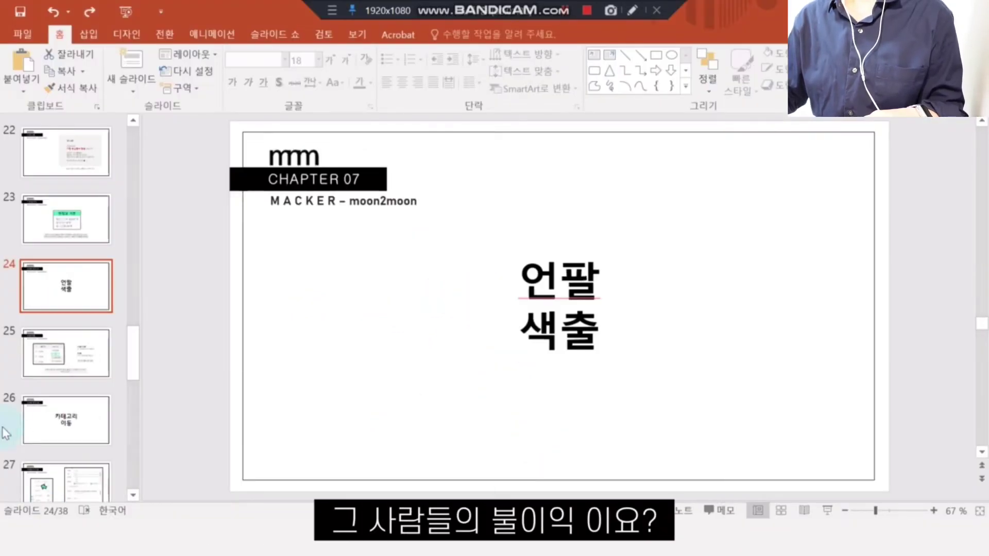
{"action": "left_click", "coordinate": [57, 350]}
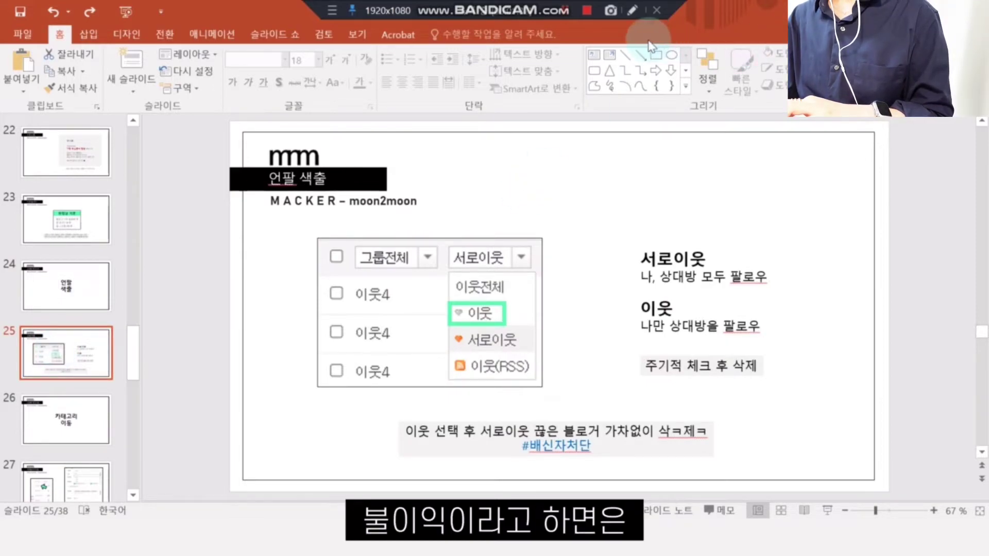
{"action": "left_click", "coordinate": [631, 10]}
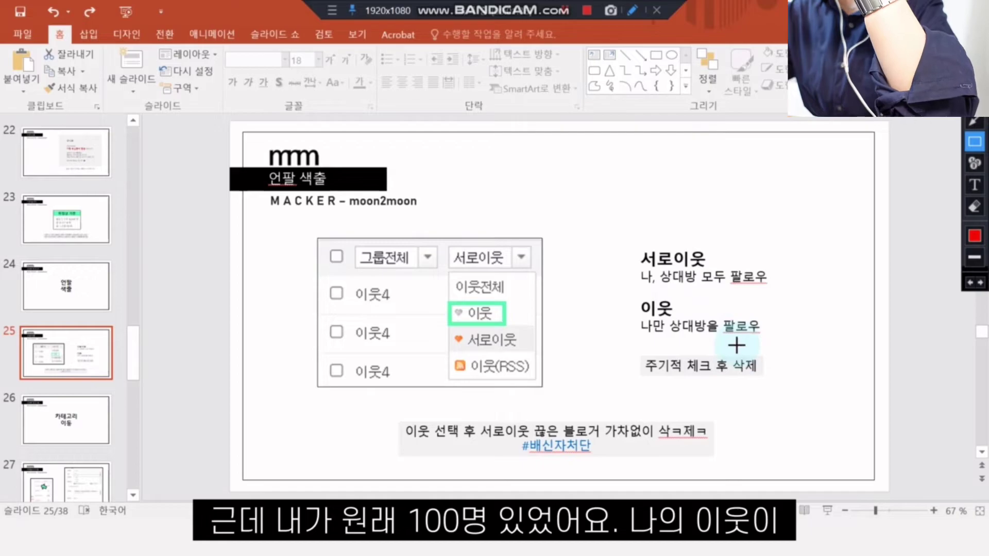
{"action": "left_click_drag", "start_coordinate": [398, 424], "coordinate": [714, 460]}
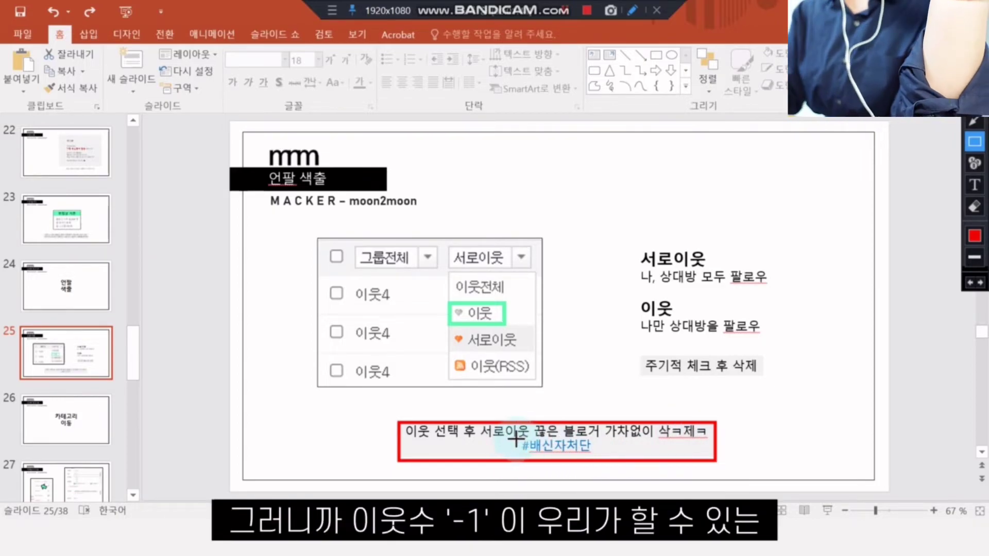
{"action": "left_click_drag", "start_coordinate": [517, 438], "coordinate": [592, 455]}
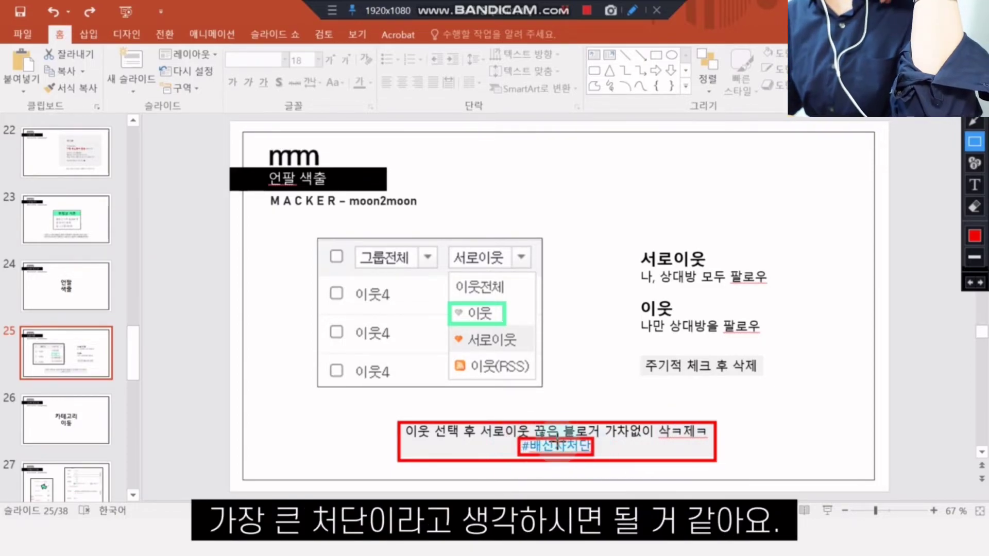
{"action": "key", "text": "Escape"}
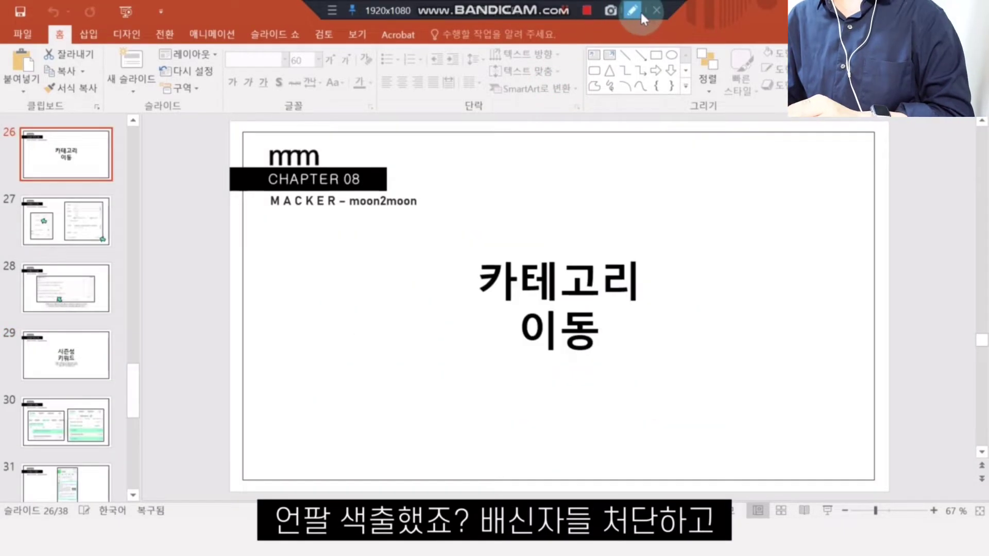
On slide 26, frame the title 카테고리 이동 with a red on-screen rectangle and draw a red line under 카테고리
{"action": "left_click", "coordinate": [631, 10]}
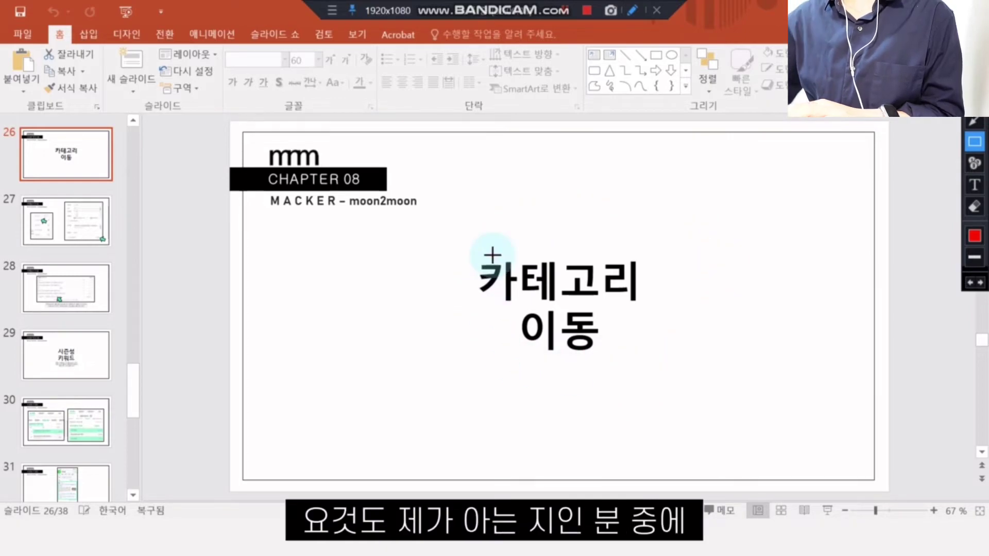
{"action": "mouse_move", "coordinate": [458, 246]}
{"action": "left_mouse_down"}
{"action": "mouse_move", "coordinate": [629, 328]}
{"action": "mouse_move", "coordinate": [656, 361]}
{"action": "left_mouse_up"}
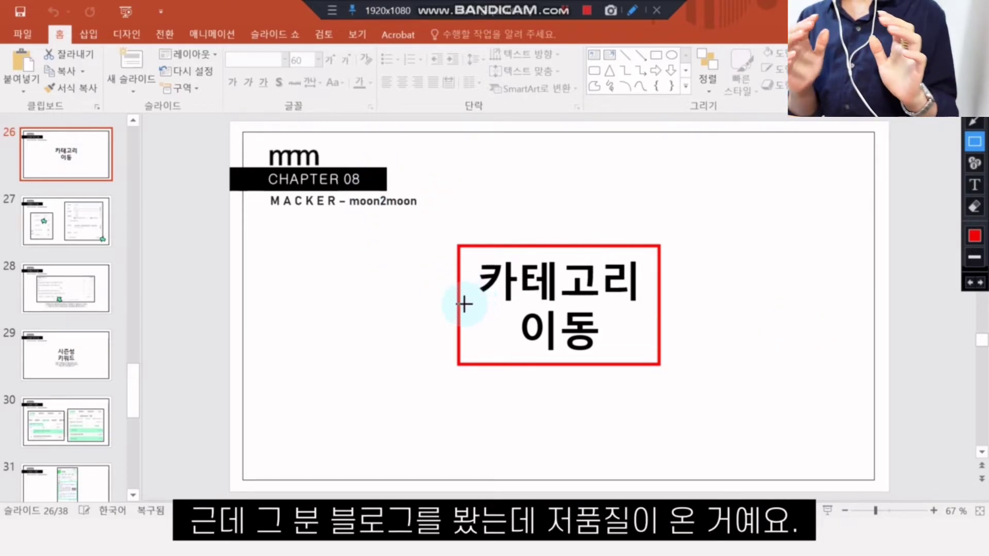
{"action": "left_click_drag", "start_coordinate": [547, 304], "coordinate": [651, 304]}
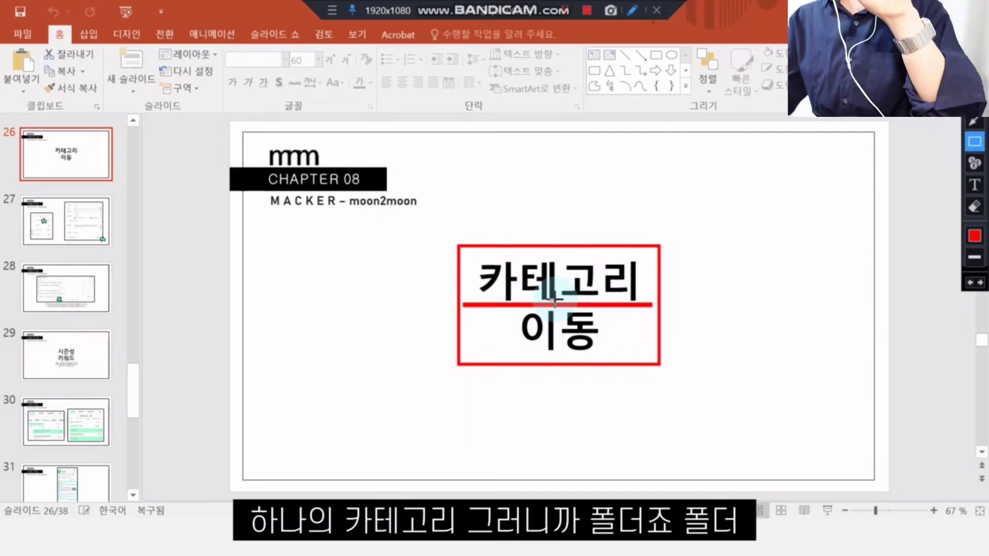
{"action": "key", "text": "Escape"}
Switch to Notepad and write the line 뷰티 파워블로그 저품질, followed by a second line starting with 원인:
{"action": "left_click", "coordinate": [366, 539]}
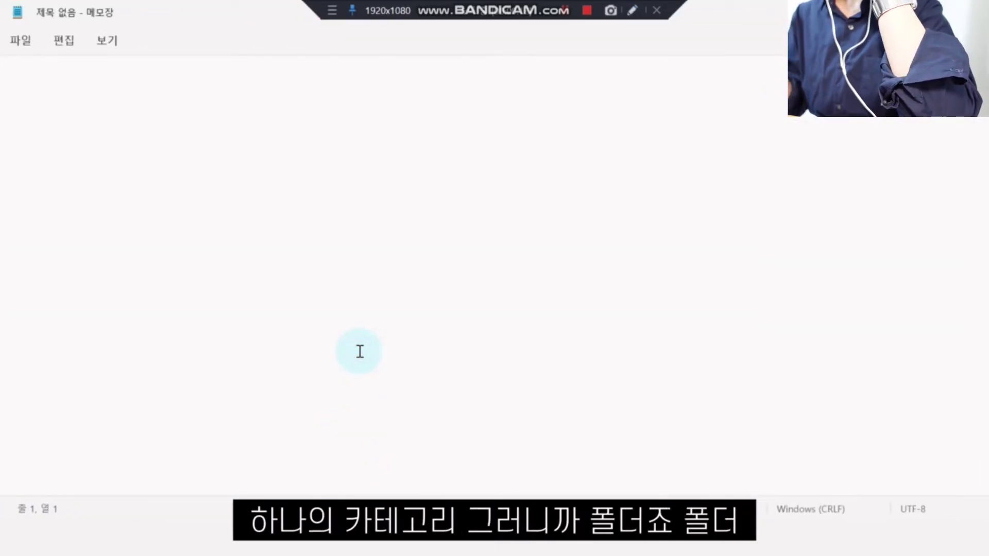
{"action": "type", "text": "뷰티 파워블"}
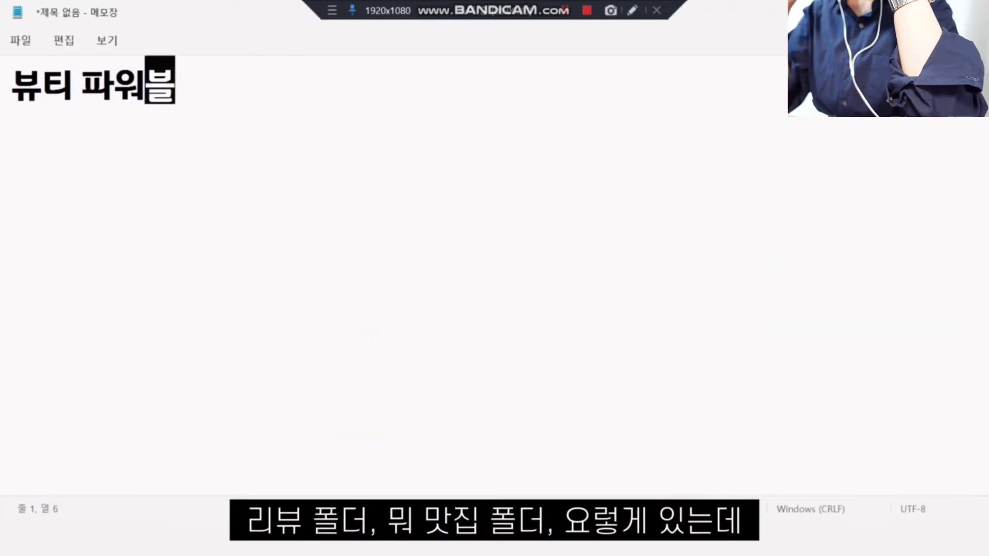
{"action": "type", "text": "로그 저품지"}
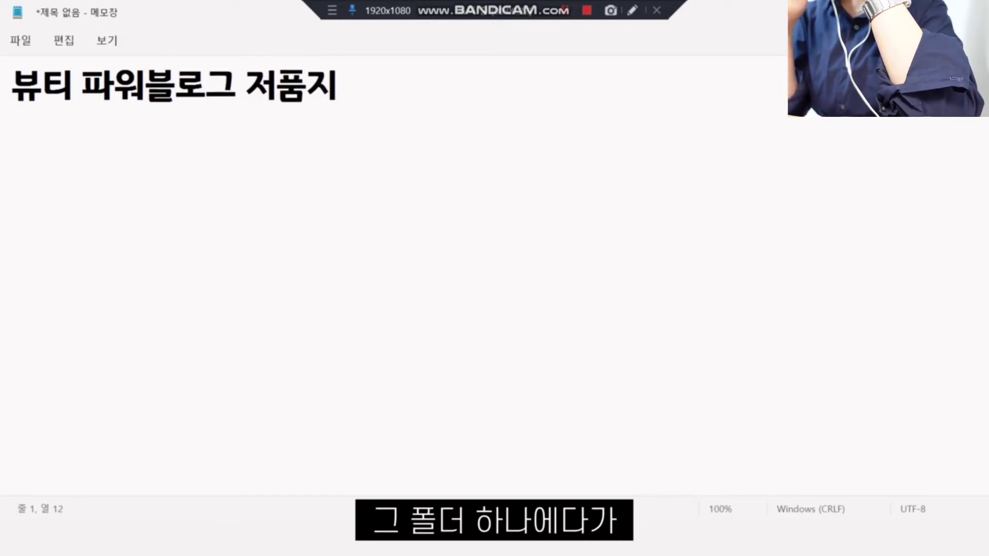
{"action": "key", "text": "Return"}
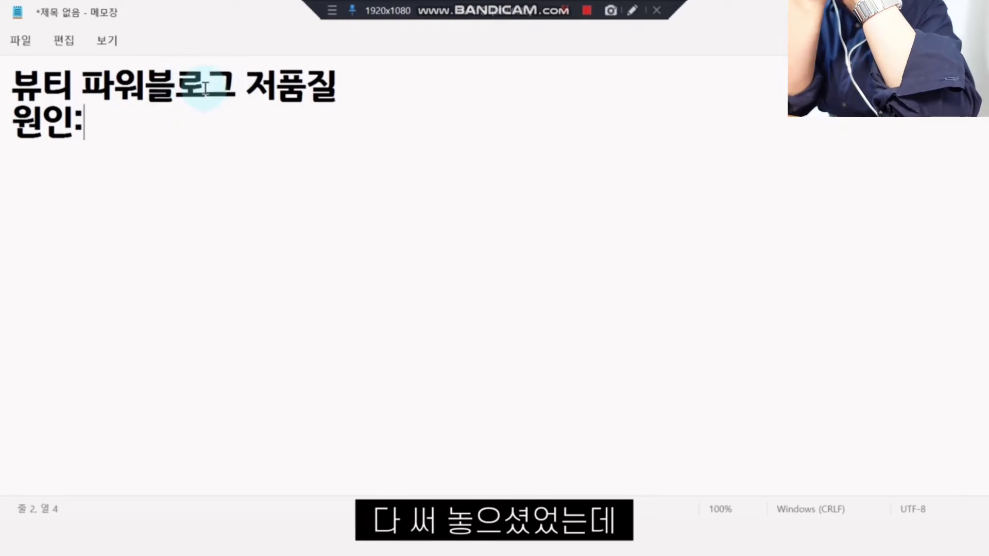
Highlight the word 원인 in the note, clear the selection, and highlight 저품질 in the first line
{"action": "left_click_drag", "start_coordinate": [59, 135], "coordinate": [7, 129]}
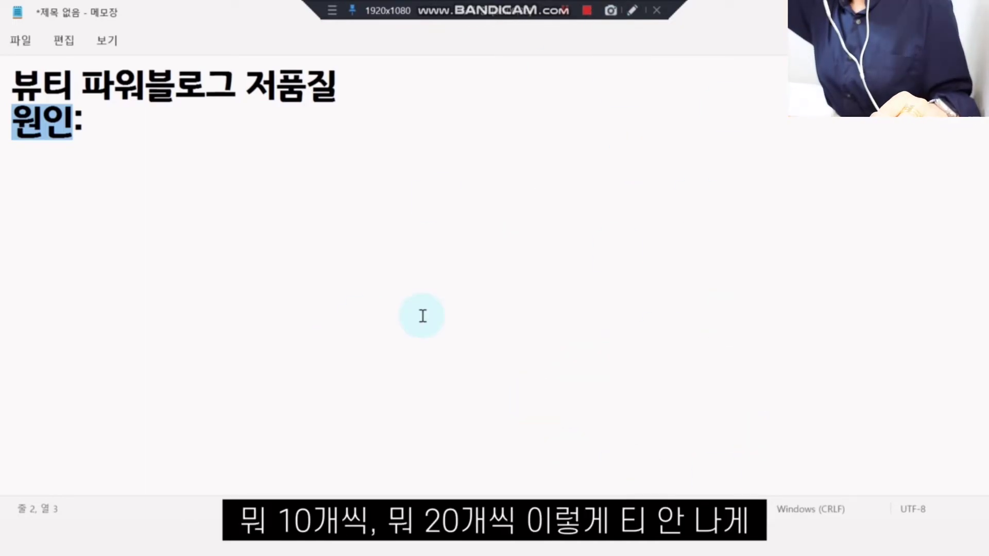
{"action": "left_click", "coordinate": [207, 129]}
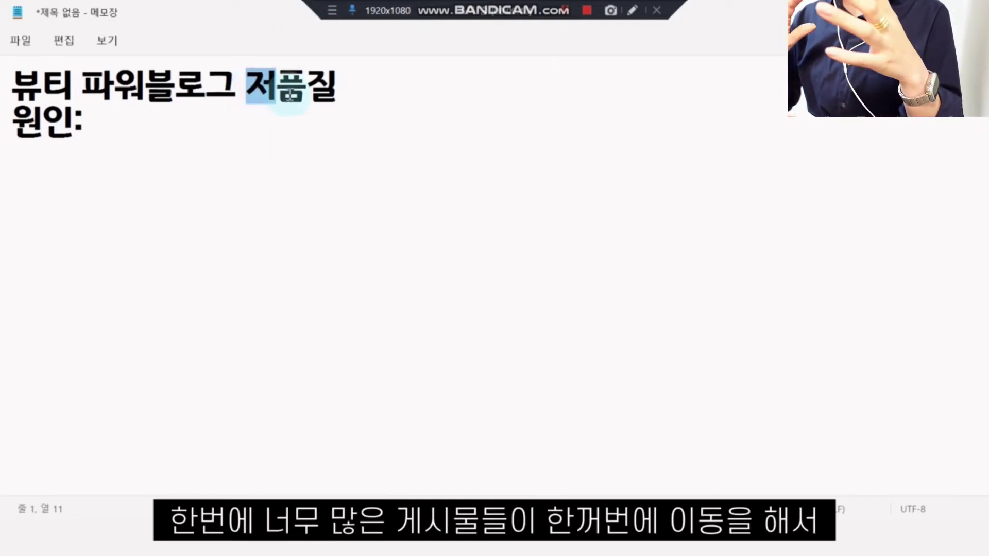
{"action": "left_click_drag", "start_coordinate": [289, 95], "coordinate": [342, 95]}
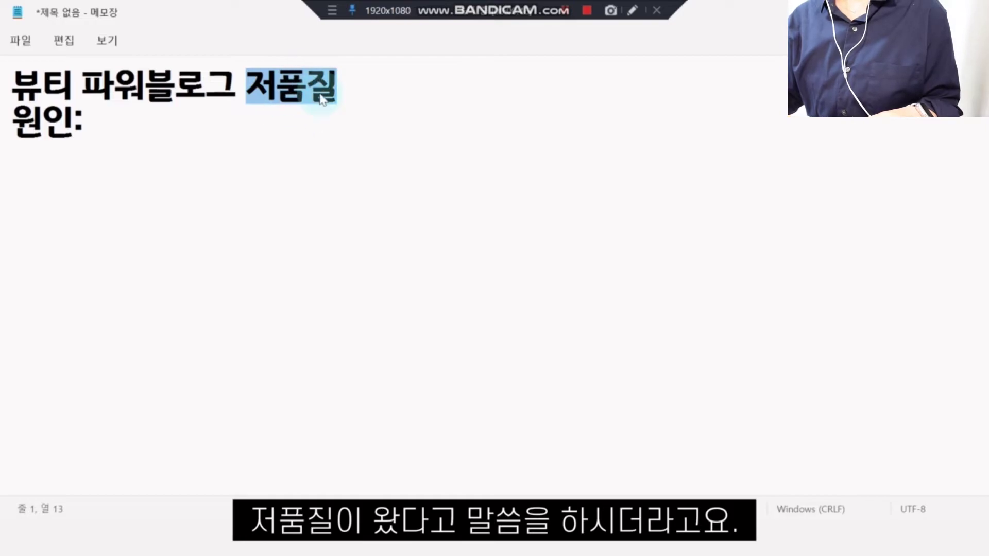
Complete the 원인: line with 카테고리 대량 이동, and add the heading 카테고리 이동 방법 after a blank line
{"action": "left_click", "coordinate": [220, 131]}
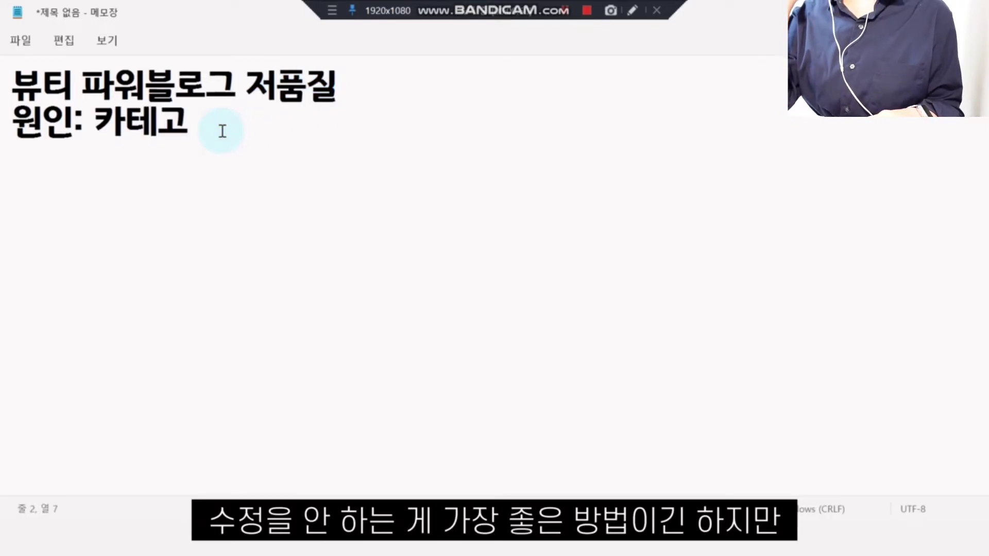
{"action": "type", "text": "카테고리 대량 이동"}
{"action": "key", "text": "Return"}
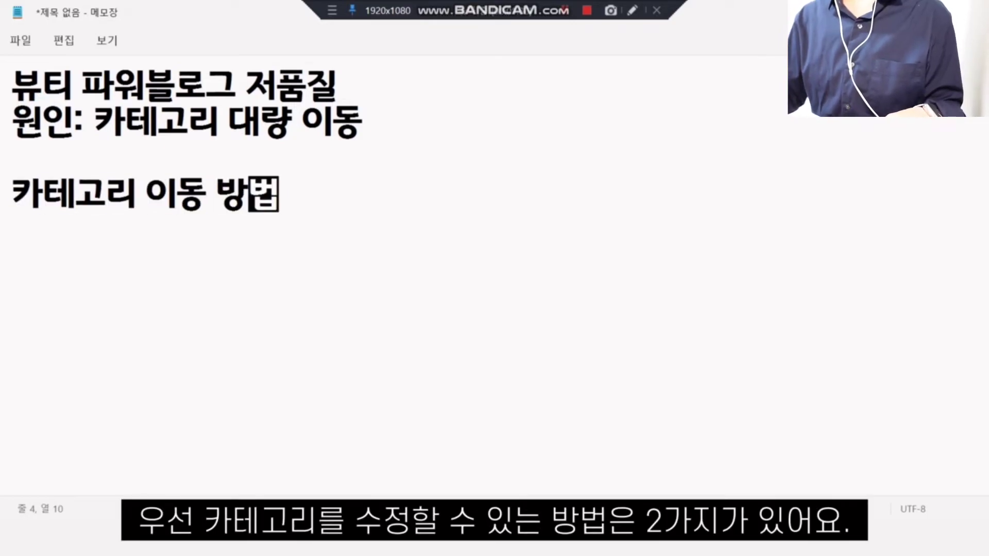
{"action": "left_click_drag", "start_coordinate": [11, 188], "coordinate": [283, 211]}
{"action": "left_click", "coordinate": [312, 214]}
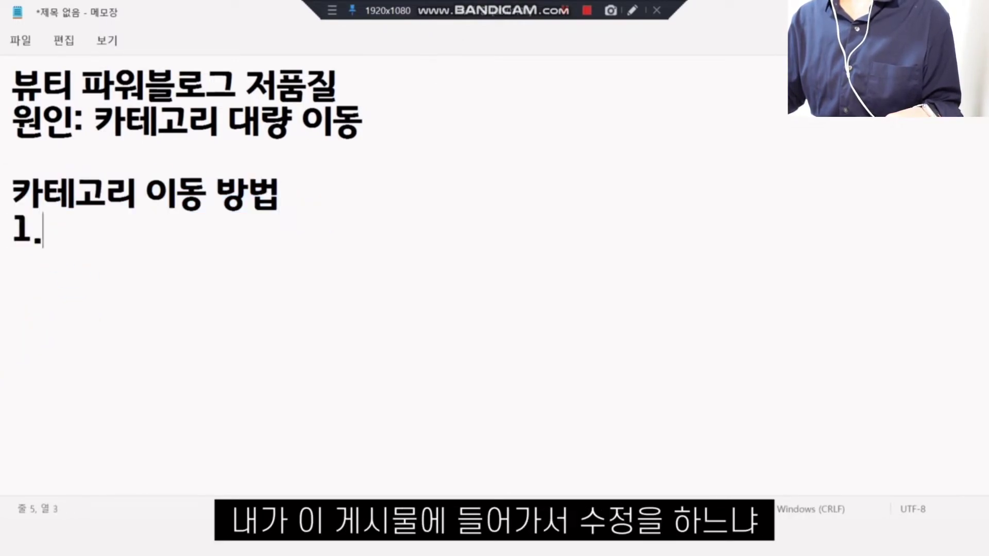
Below the heading, list 1. 게시물 수정을 통하여 이동 and 2. 게시물 수정을 않고 이동
{"action": "key", "text": "Up"}
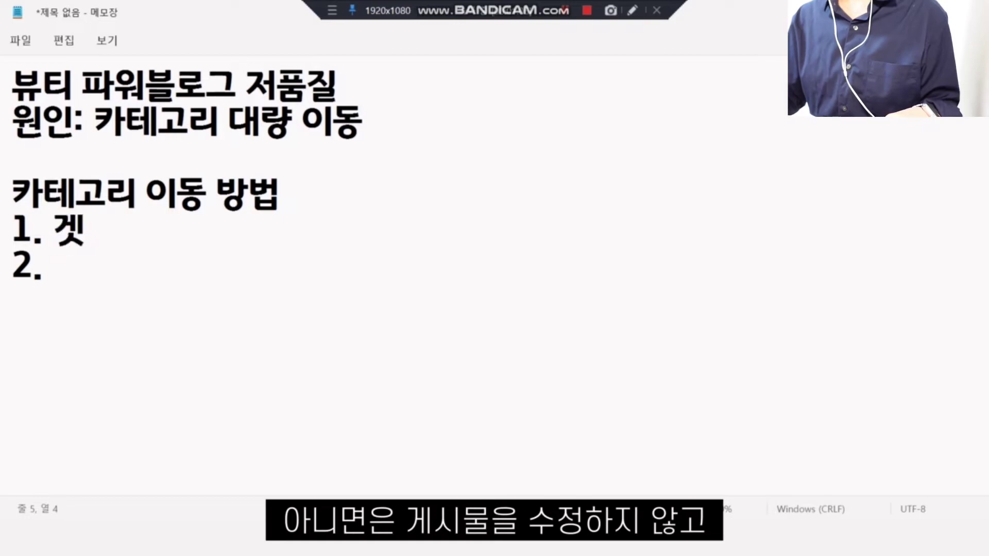
{"action": "type", "text": "게시물 수정을 "}
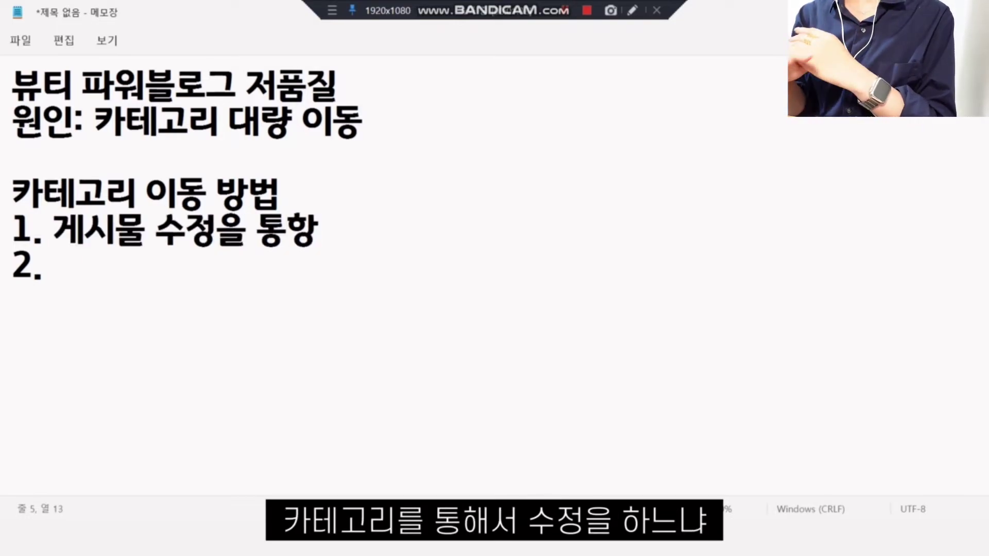
{"action": "type", "text": "통하여 이동"}
{"action": "key", "text": "Down"}
{"action": "type", "text": "게"}
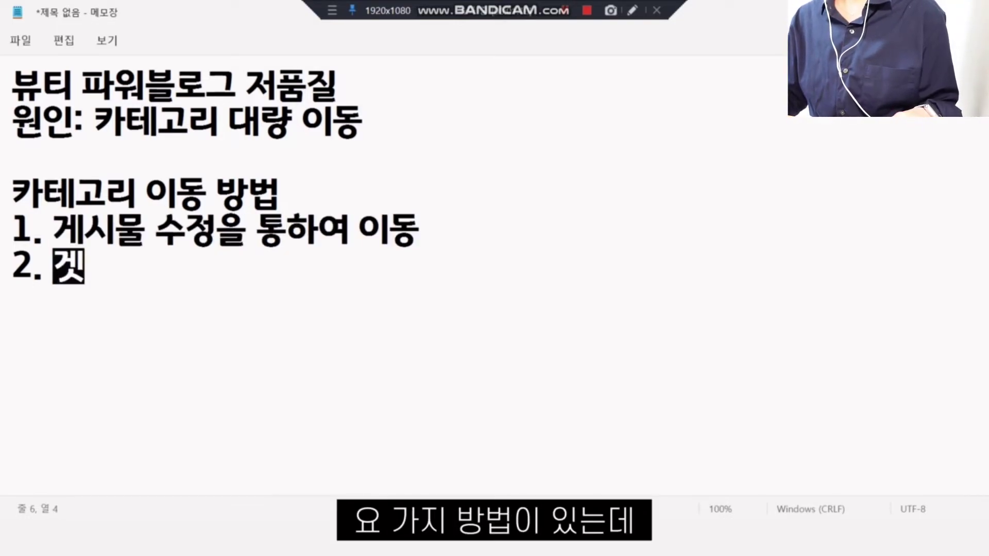
{"action": "type", "text": "시물 수정을 않고 이동"}
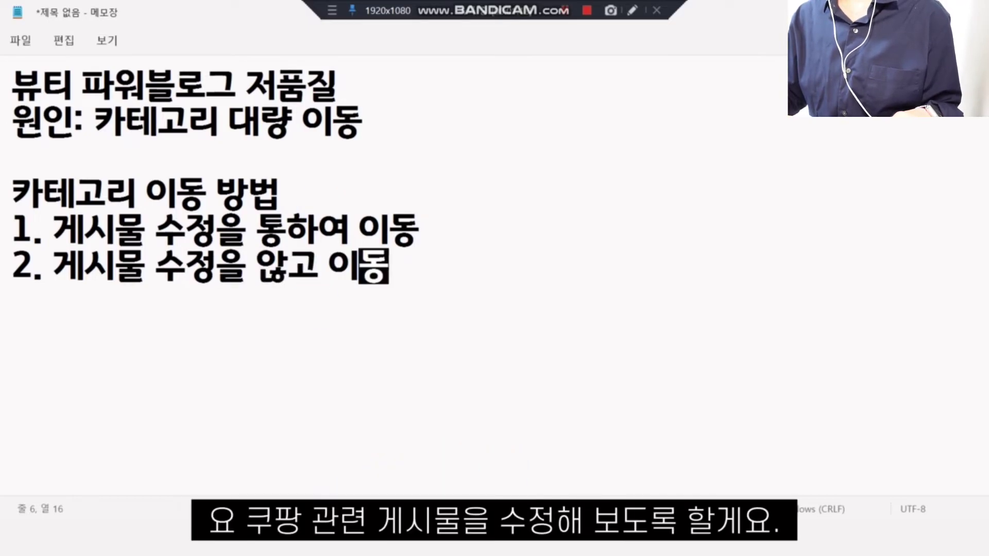
Switch to the Chrome browser and open the blog post 아이폰 홈화면 쿠팡파트너스 바로가기 for editing
{"action": "key", "text": "alt+Tab"}
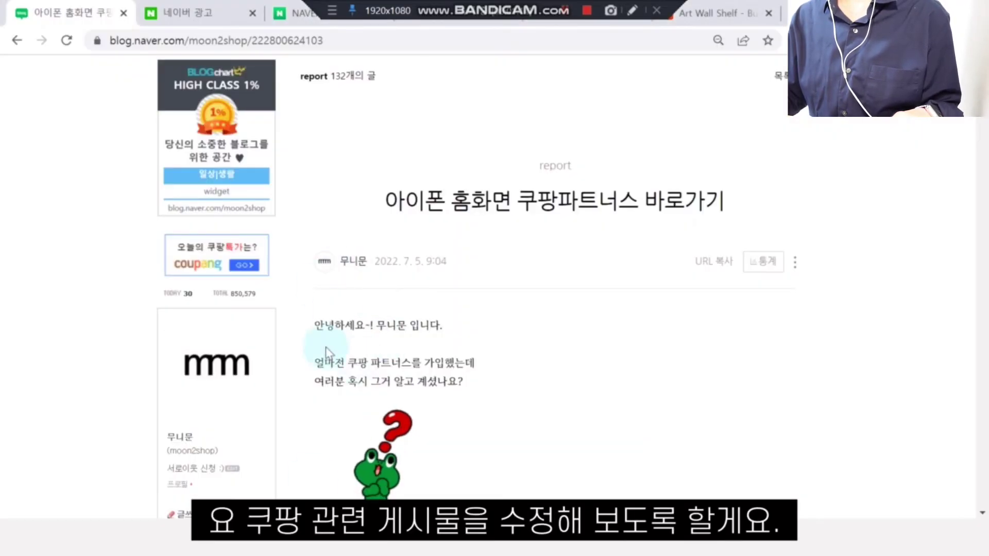
{"action": "left_click", "coordinate": [795, 263]}
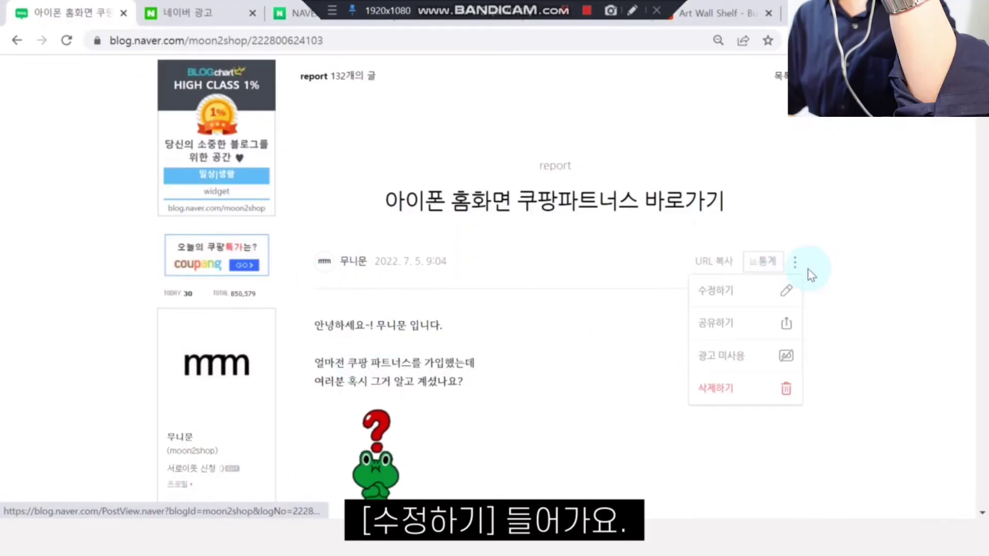
{"action": "left_click", "coordinate": [713, 291]}
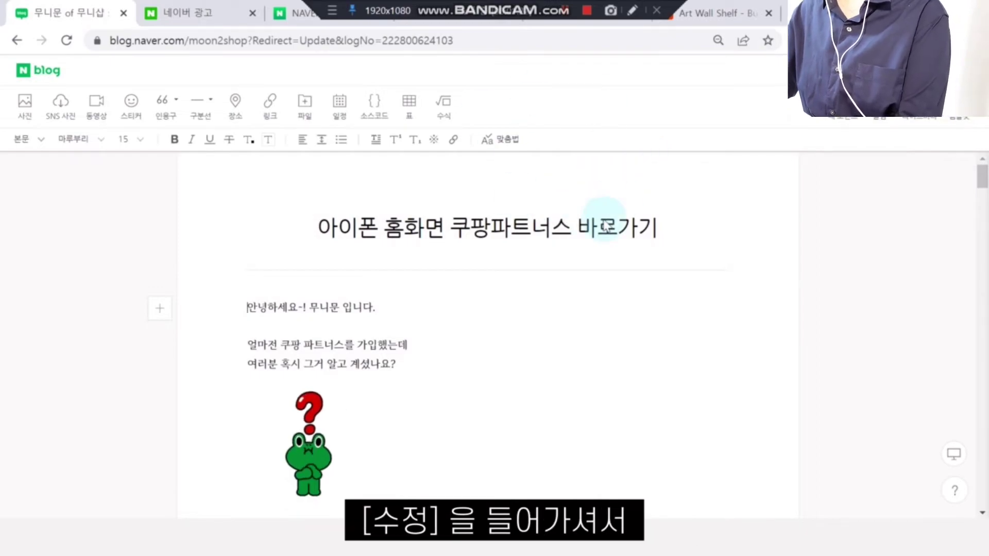
Open the post's publish settings and change its category to study
{"action": "left_click", "coordinate": [953, 71]}
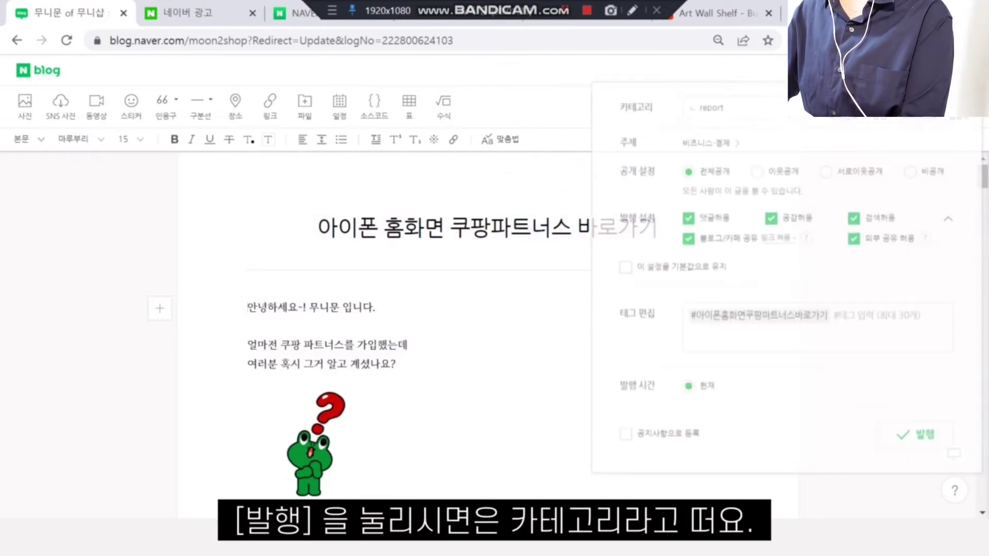
{"action": "left_click_drag", "start_coordinate": [617, 111], "coordinate": [661, 112]}
{"action": "left_click", "coordinate": [736, 120]}
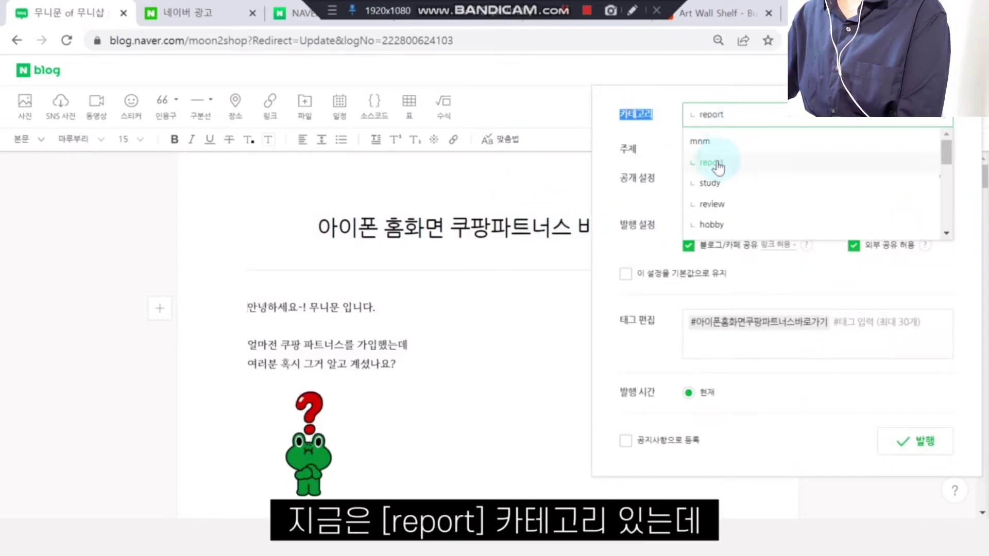
{"action": "left_click", "coordinate": [717, 196]}
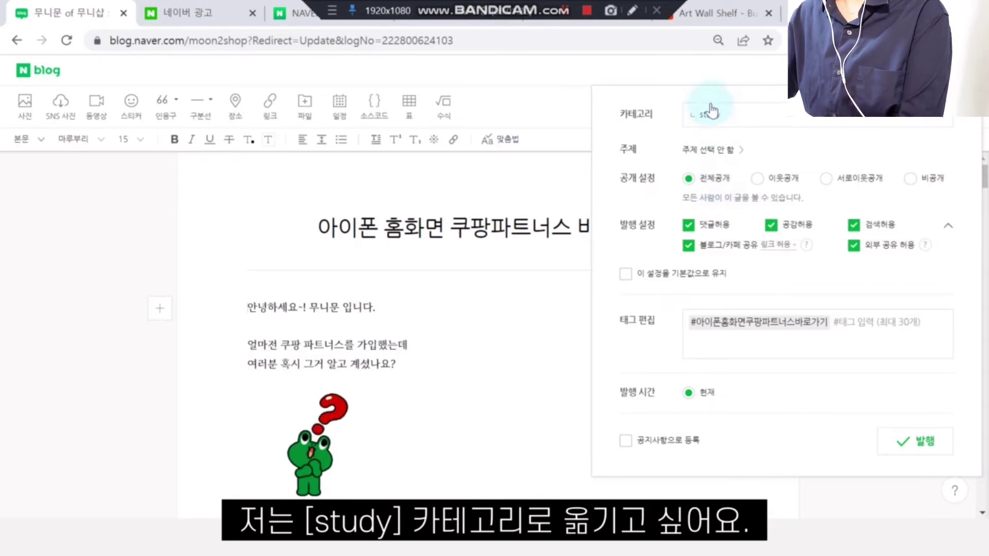
Frame 발행 with a red on-screen rectangle, leave the drawing mode, and close the publish settings
{"action": "left_click", "coordinate": [632, 13]}
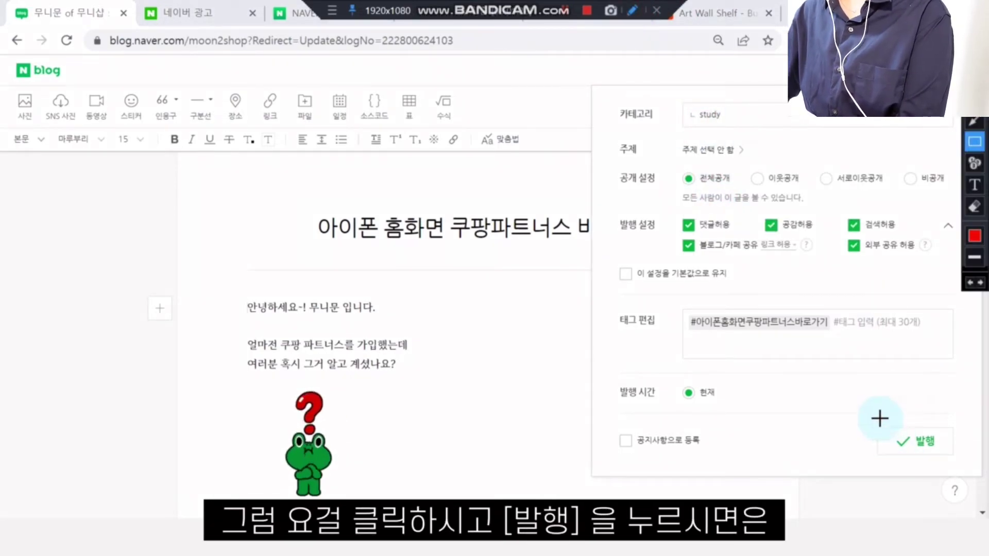
{"action": "left_click_drag", "start_coordinate": [874, 421], "coordinate": [954, 457]}
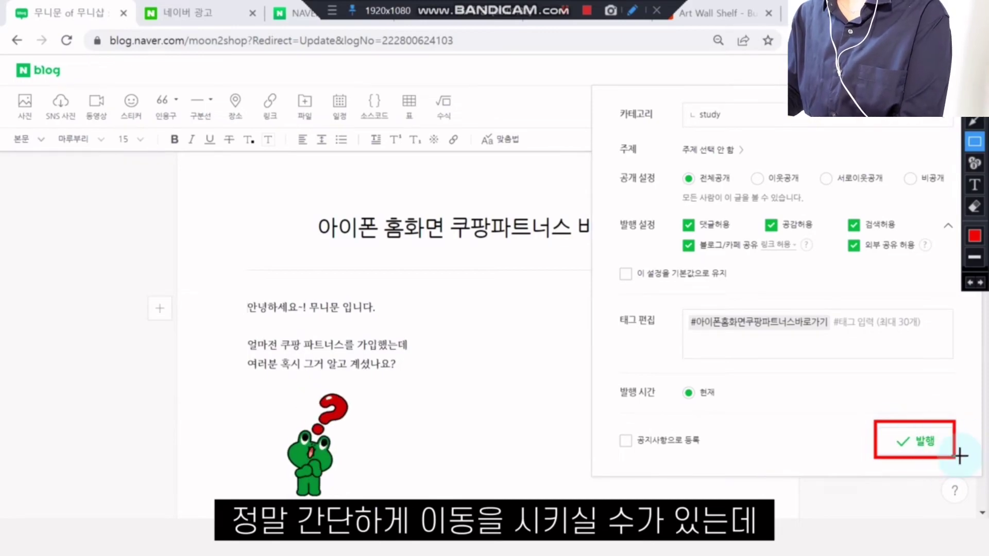
{"action": "key", "text": "Escape"}
{"action": "key", "text": "Escape"}
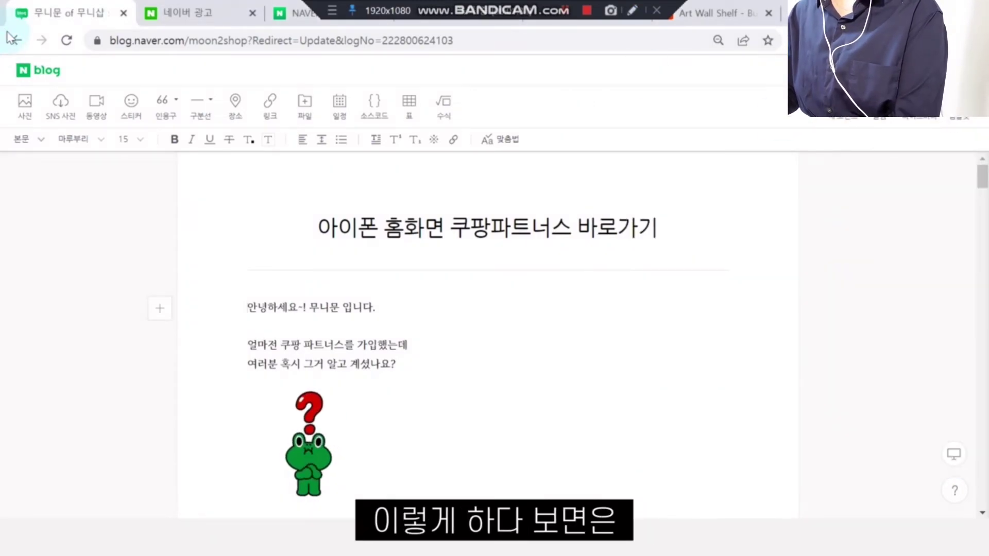
Leave the post editor without publishing, and open the blog's report category
{"action": "left_click", "coordinate": [16, 40]}
{"action": "left_click", "coordinate": [568, 126]}
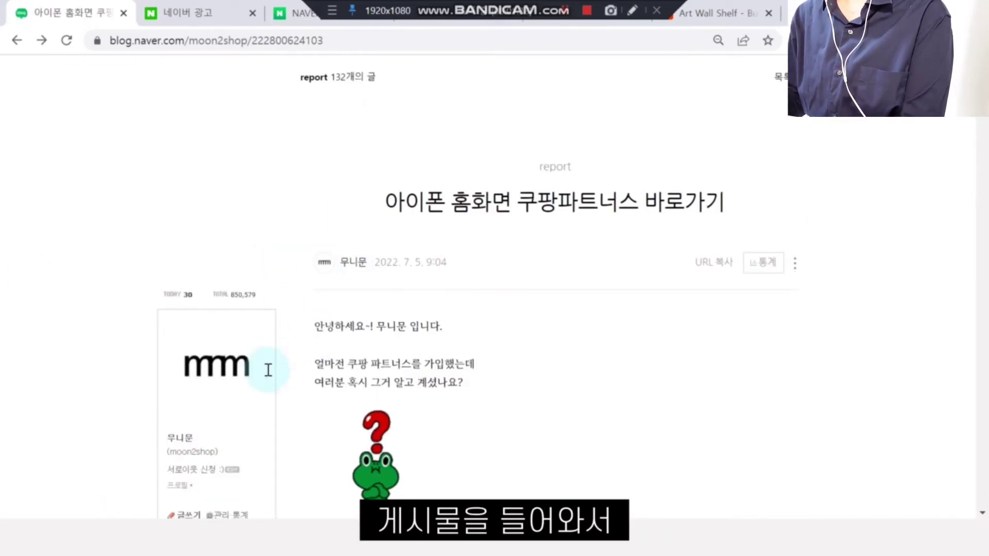
{"action": "scroll", "coordinate": [294, 418], "scroll_direction": "down", "scroll_amount": 1}
{"action": "scroll", "coordinate": [294, 418], "scroll_direction": "down", "scroll_amount": 2}
{"action": "left_click", "coordinate": [203, 405]}
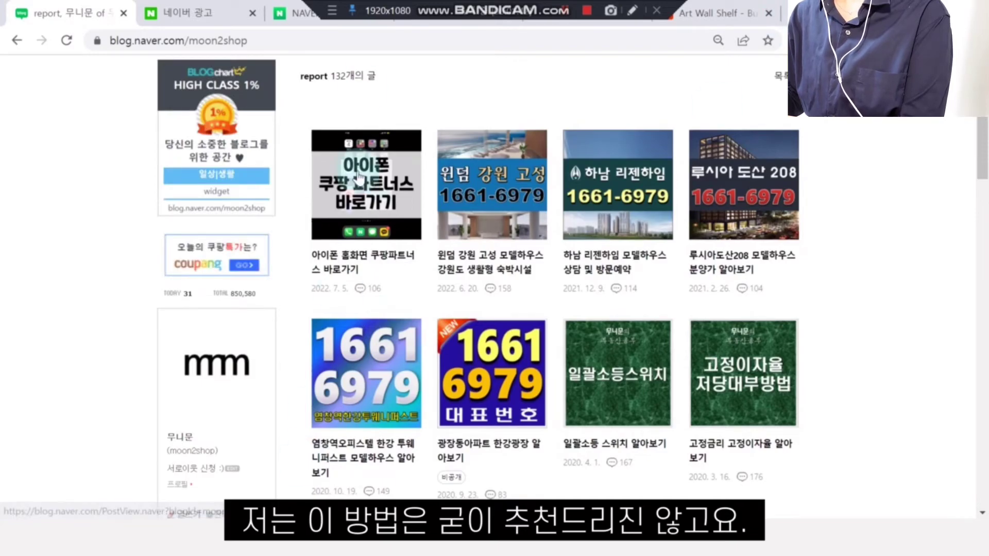
Expand the post list of the report category and open its post management (글관리 열기)
{"action": "left_click", "coordinate": [629, 12]}
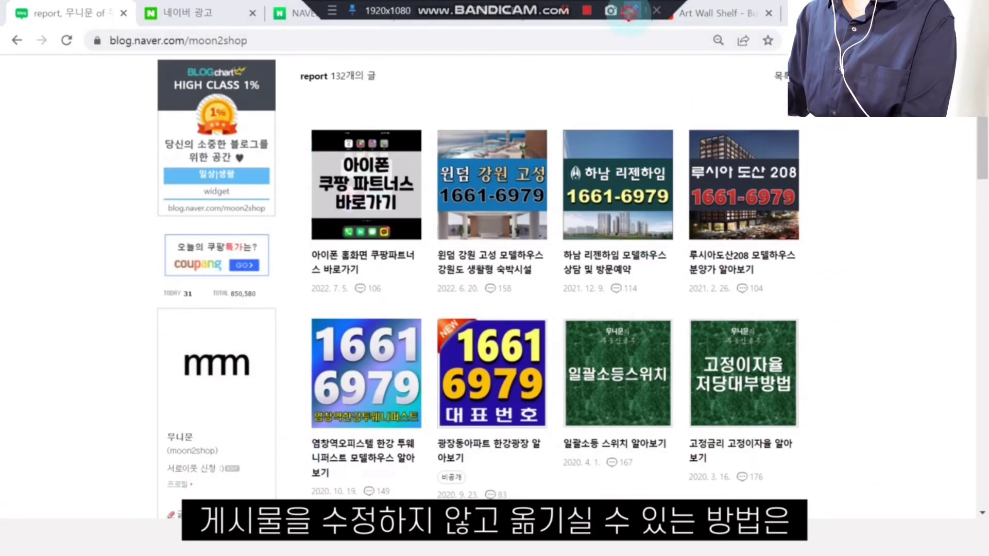
{"action": "left_click", "coordinate": [777, 75]}
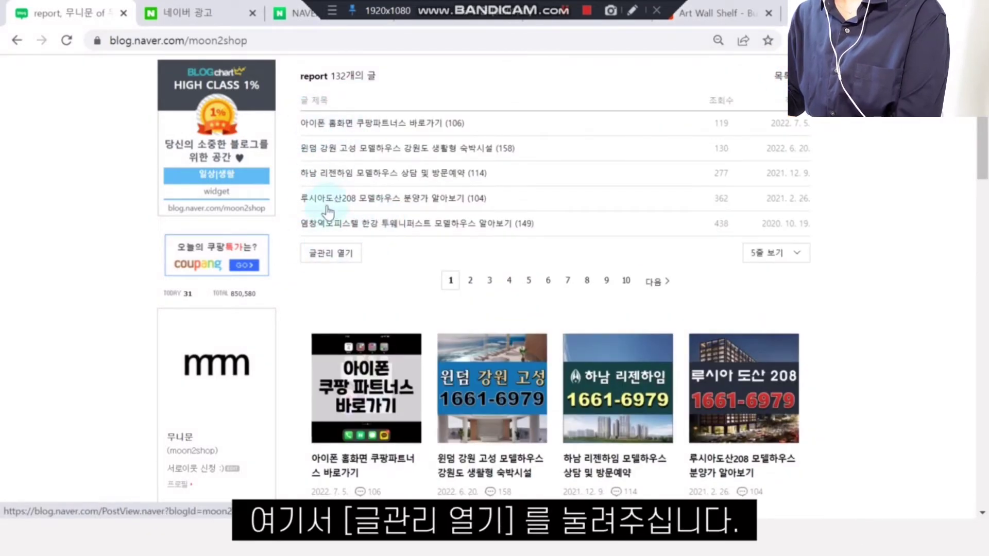
{"action": "left_click", "coordinate": [315, 253]}
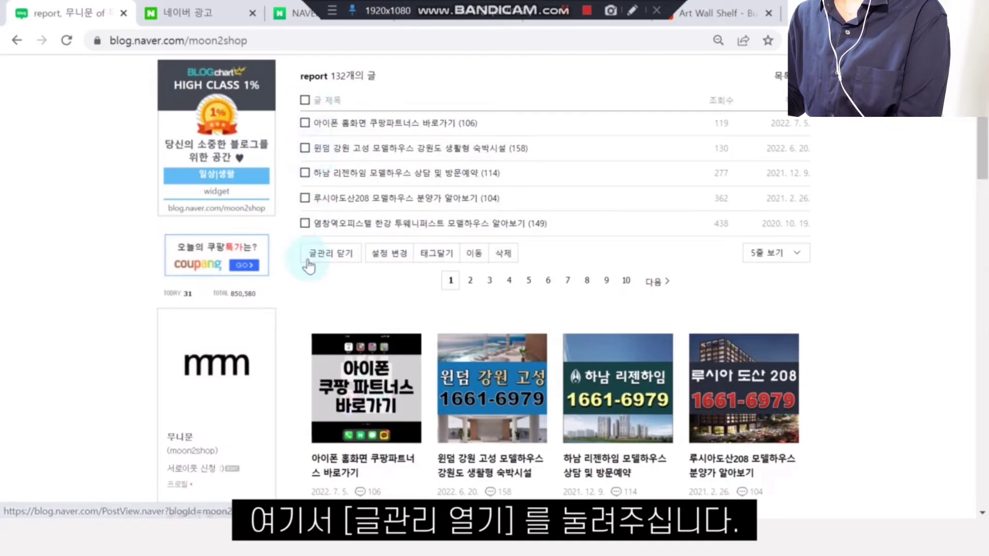
Frame the whole checkbox column of the post list with a red on-screen rectangle, and leave the drawing mode
{"action": "left_click", "coordinate": [631, 10]}
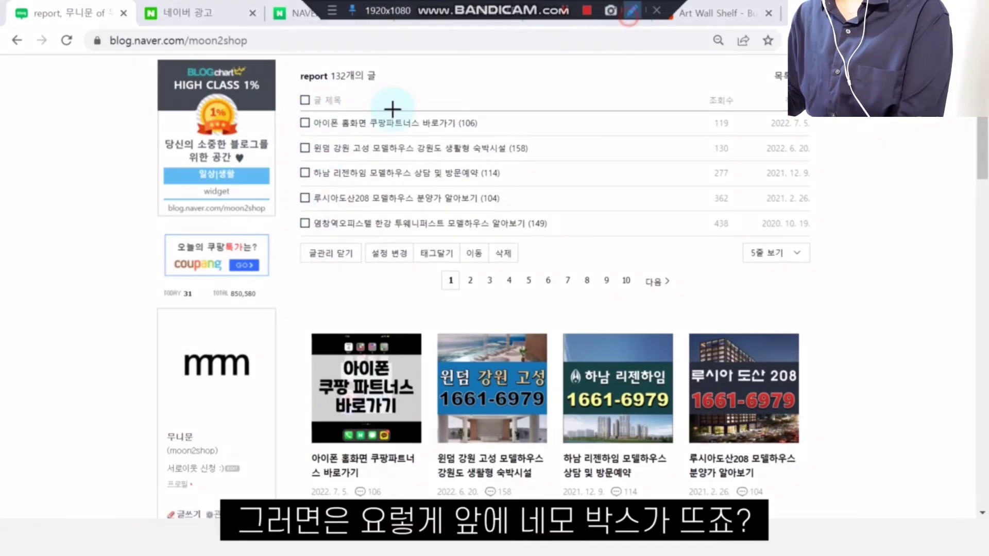
{"action": "left_click_drag", "start_coordinate": [290, 90], "coordinate": [317, 129]}
{"action": "left_click_drag", "start_coordinate": [332, 168], "coordinate": [322, 233]}
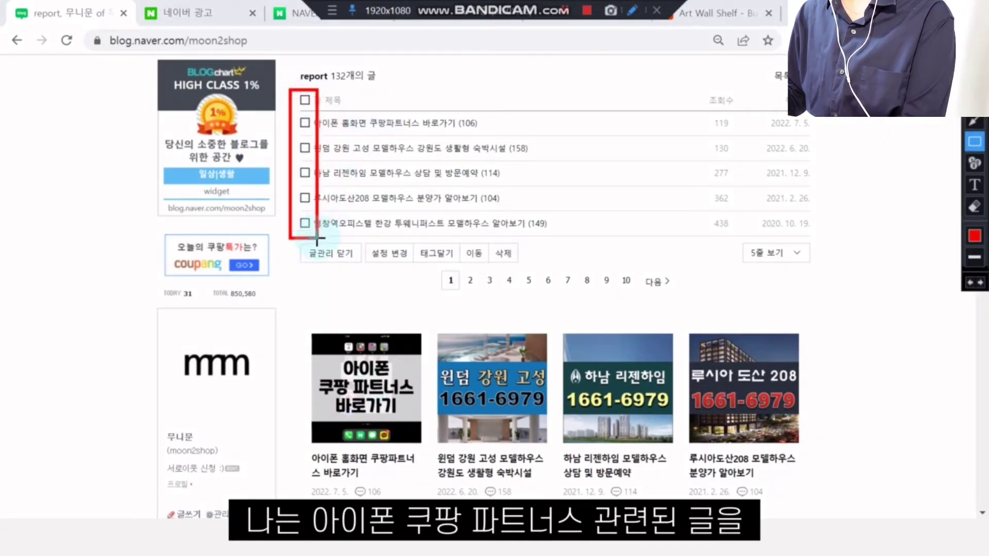
{"action": "key", "text": "Escape"}
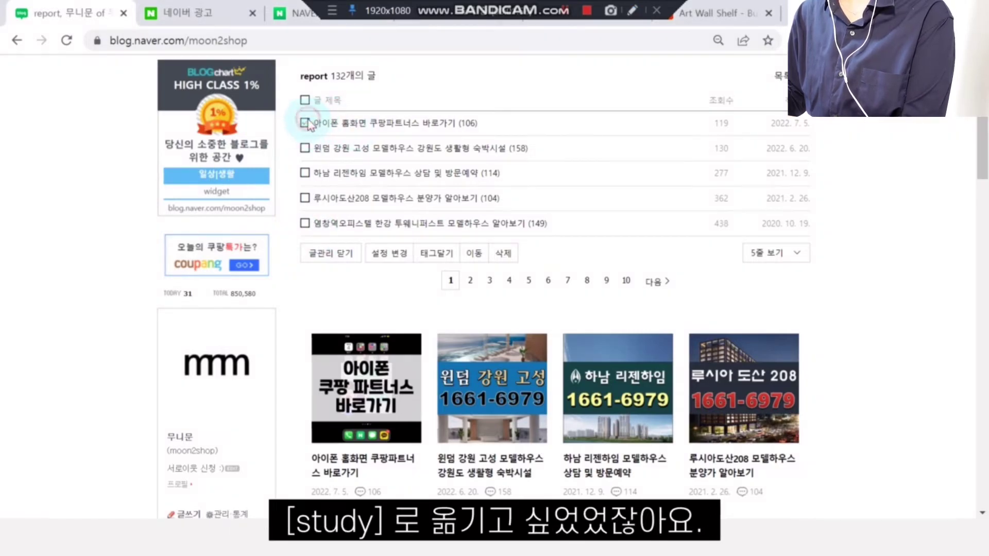
Select study as the move destination for the post 아이폰 홈화면 쿠팡파트너스 바로가기, and frame 확인 with a red on-screen rectangle
{"action": "left_click", "coordinate": [307, 124]}
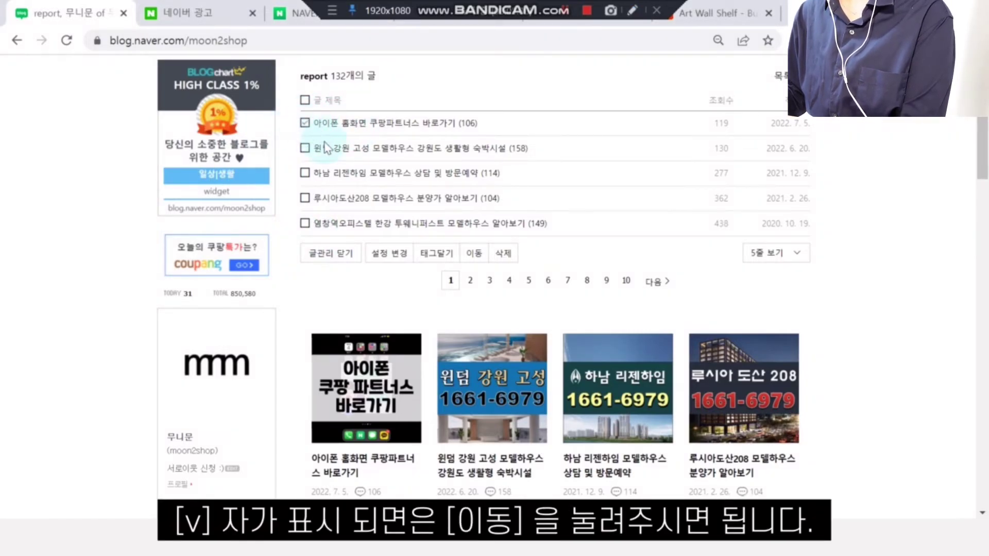
{"action": "left_click", "coordinate": [472, 257]}
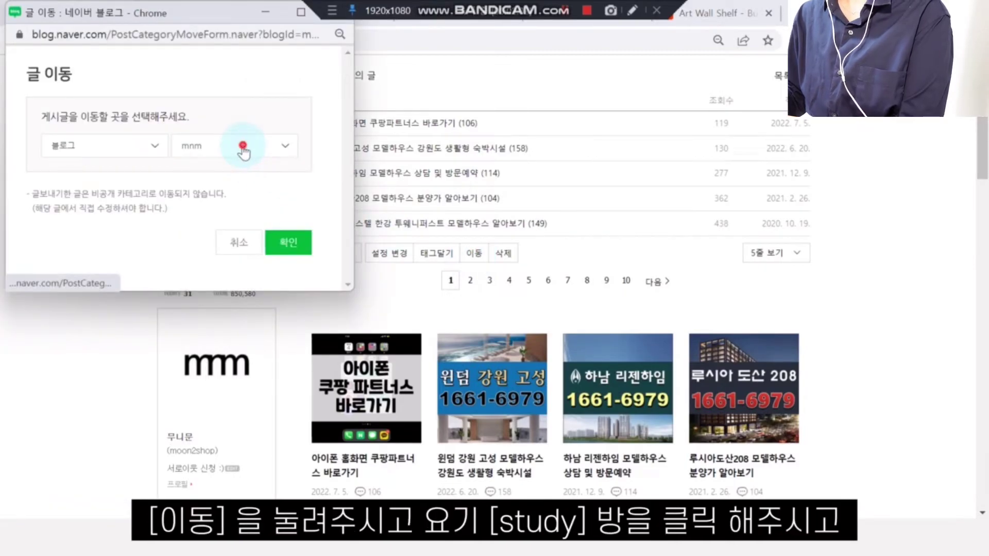
{"action": "left_click", "coordinate": [244, 149]}
{"action": "left_click", "coordinate": [211, 211]}
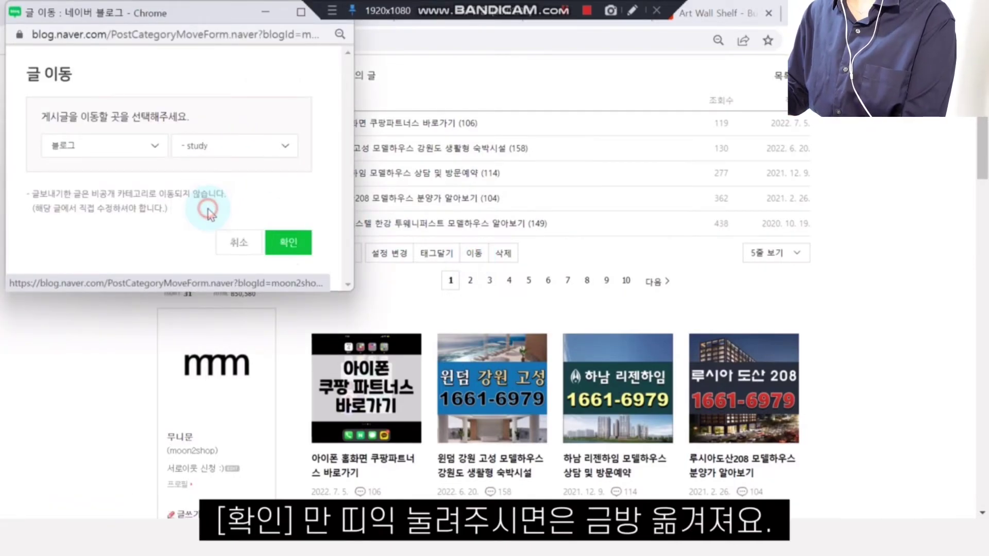
{"action": "left_click", "coordinate": [631, 10]}
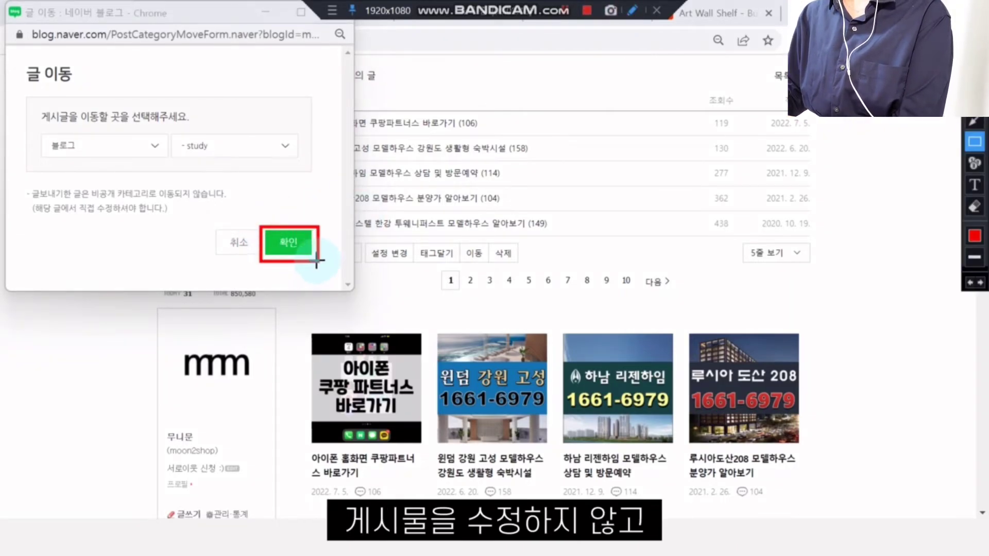
Clear the red frame from the 글 이동 window and close that window without moving the post
{"action": "left_click_drag", "start_coordinate": [318, 261], "coordinate": [316, 260]}
{"action": "key", "text": "Escape"}
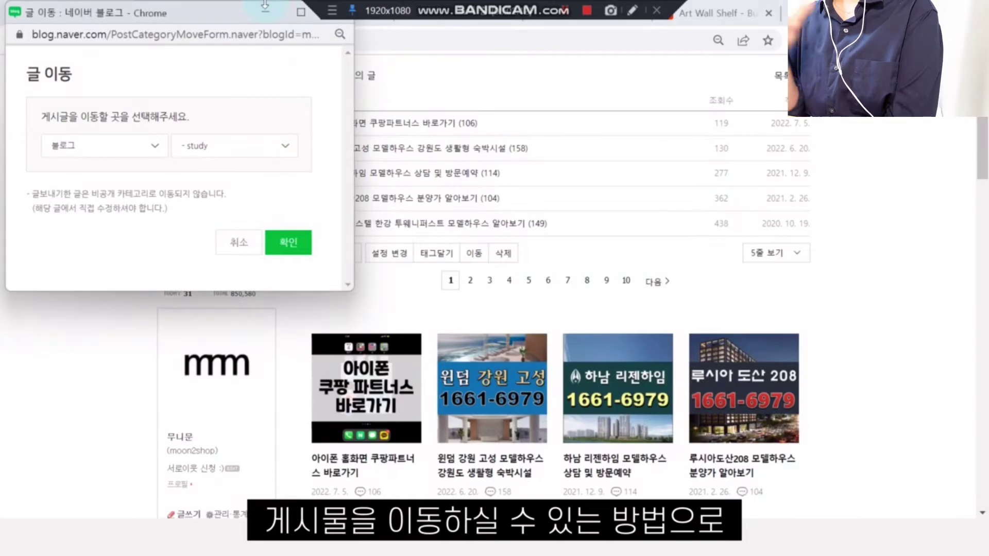
{"action": "left_click_drag", "start_coordinate": [233, 15], "coordinate": [235, 73]}
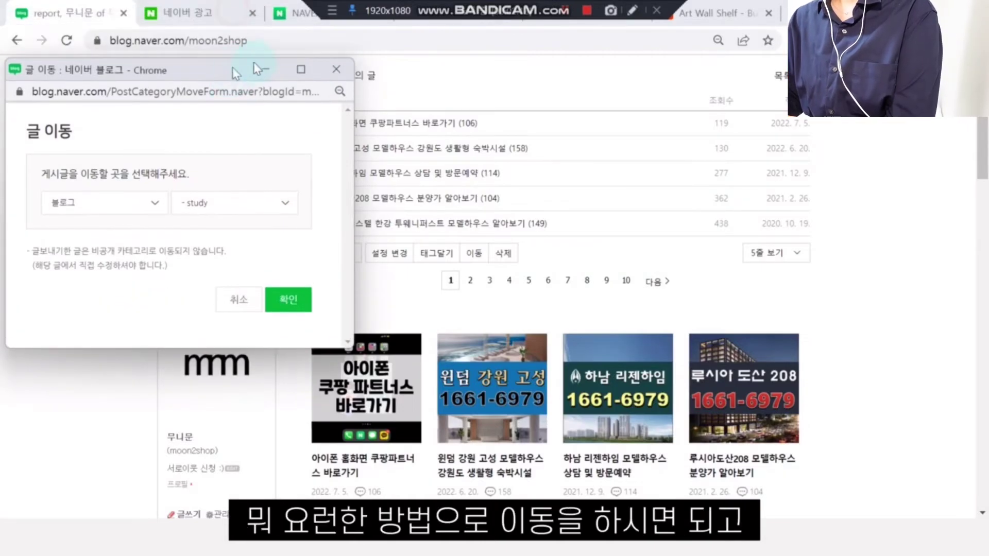
{"action": "left_click", "coordinate": [330, 76]}
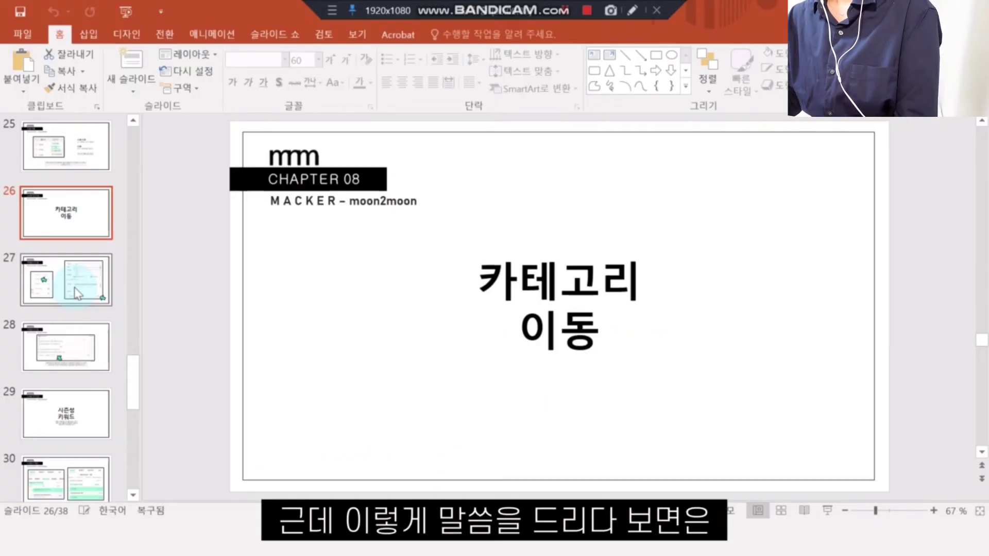
Switch to the PowerPoint deck and go through the two 카테고리 이동 slides to the 시즌성 키워드 chapter slide
{"action": "left_click", "coordinate": [77, 293]}
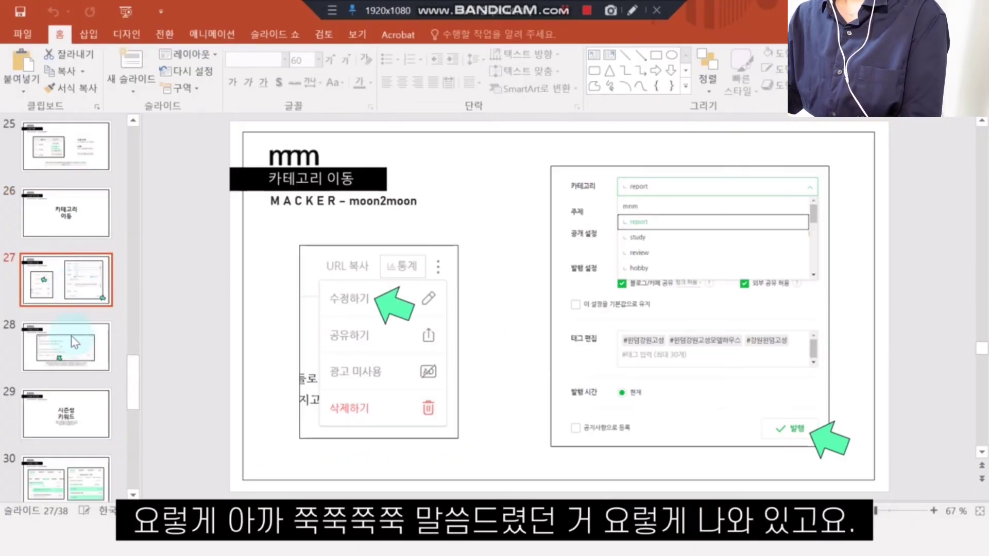
{"action": "left_click", "coordinate": [71, 345]}
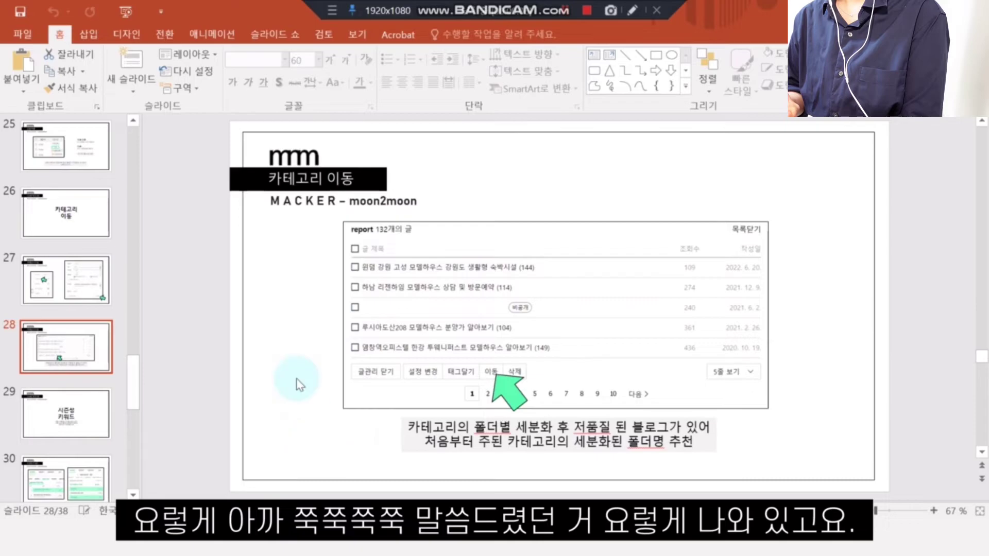
{"action": "left_click", "coordinate": [64, 410]}
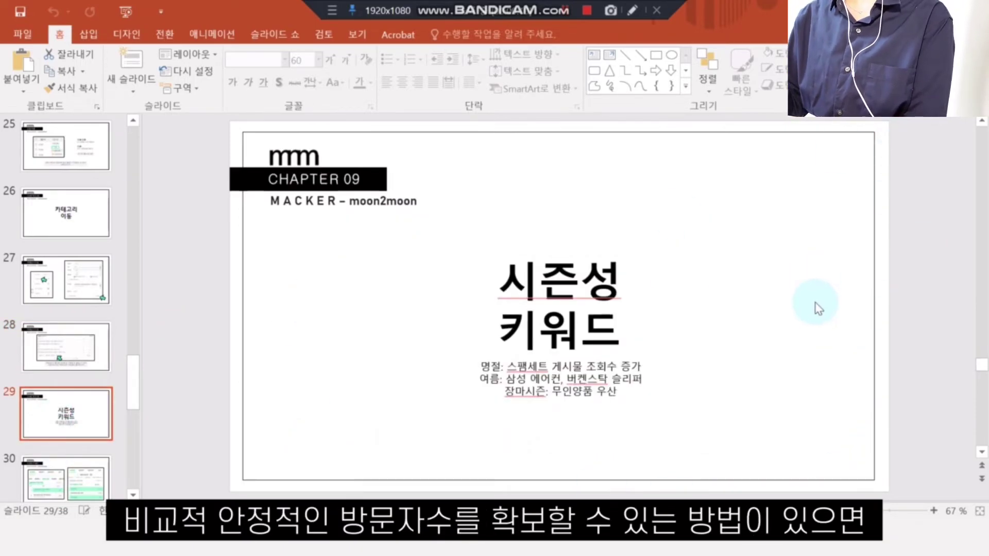
Frame the 시즌성 키워드 title with a red on-screen rectangle, underline 시즌성, and clear the marks
{"action": "left_click", "coordinate": [630, 10]}
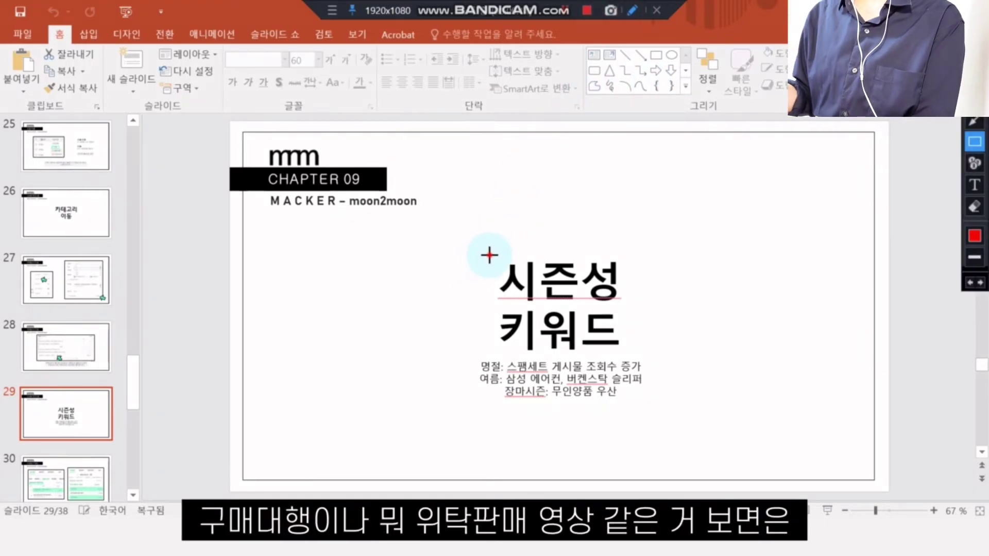
{"action": "mouse_move", "coordinate": [489, 255]}
{"action": "left_mouse_down"}
{"action": "mouse_move", "coordinate": [574, 358]}
{"action": "mouse_move", "coordinate": [627, 355]}
{"action": "left_mouse_up"}
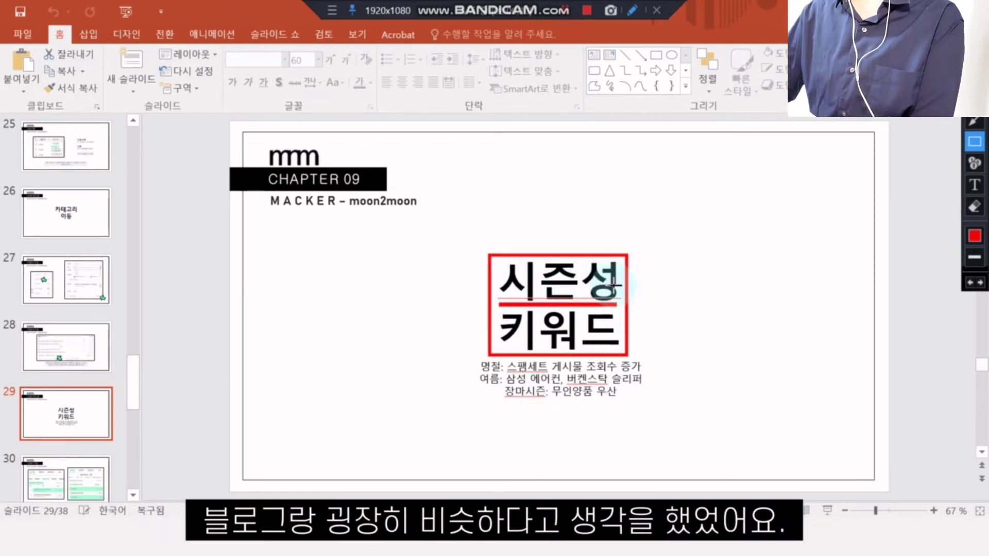
{"action": "key", "text": "Escape"}
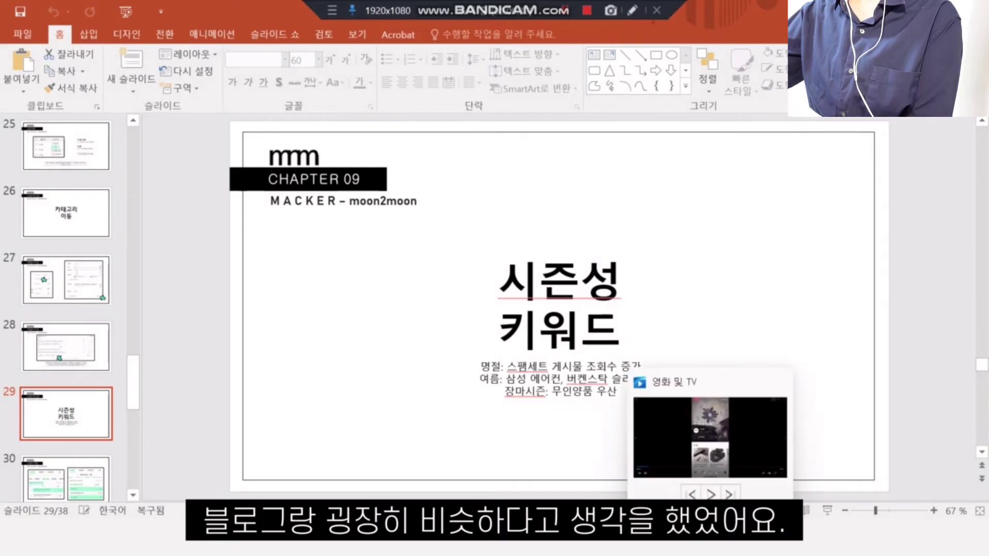
Switch to the 블로그_인기글 video, frame the blog's popular posts section in red, and underline its 인기글 heading
{"action": "key", "text": "alt+Tab"}
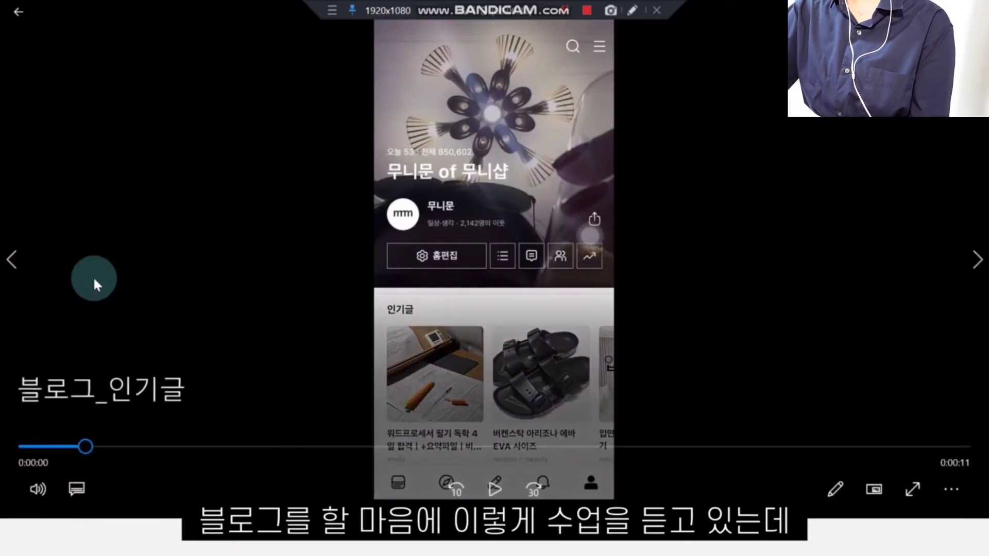
{"action": "left_click", "coordinate": [624, 8]}
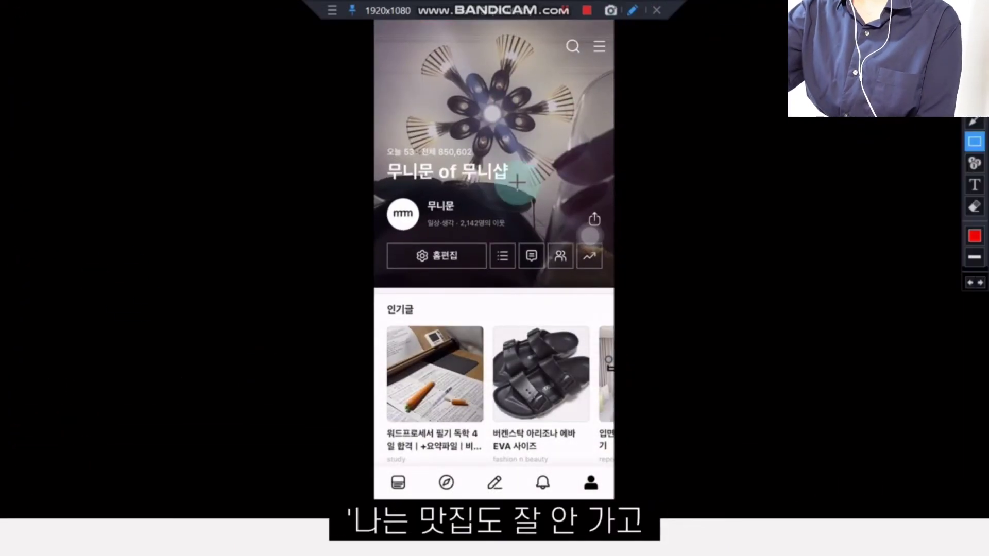
{"action": "left_click_drag", "start_coordinate": [384, 299], "coordinate": [607, 455]}
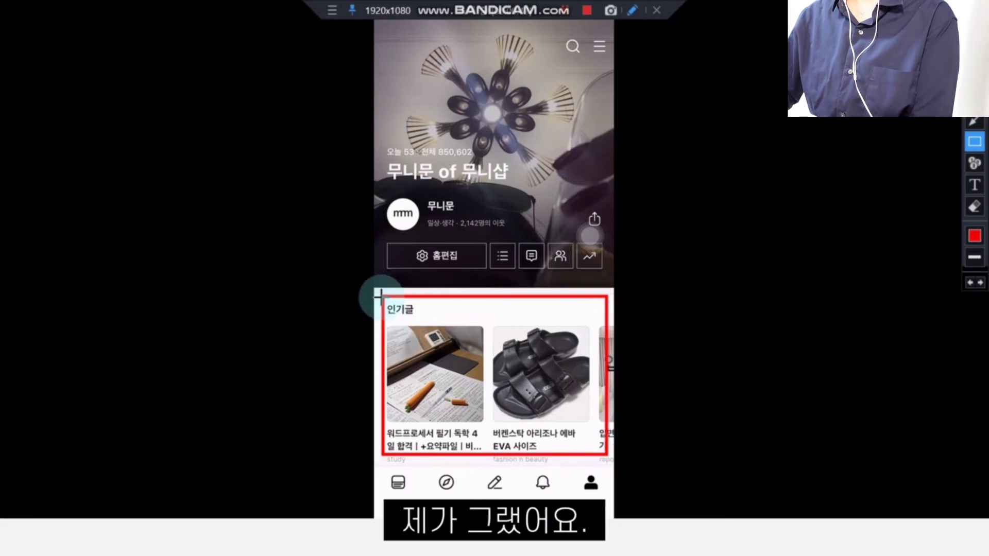
{"action": "left_click_drag", "start_coordinate": [415, 318], "coordinate": [416, 316]}
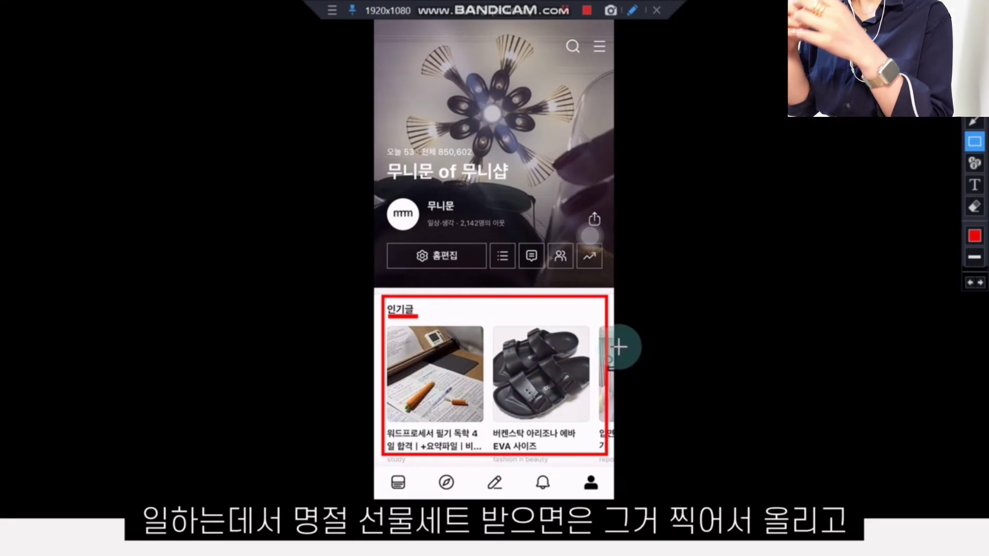
Clear the marks, advance the video to 0:00:10, and frame the 인기글 heading and the 삼성 에어컨 AS post in red
{"action": "key", "text": "Escape"}
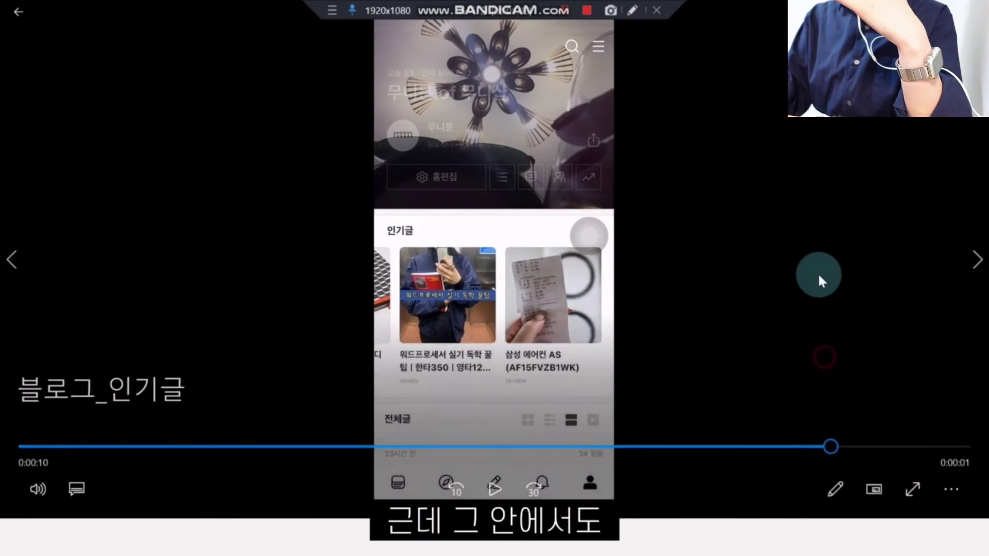
{"action": "left_click", "coordinate": [632, 11]}
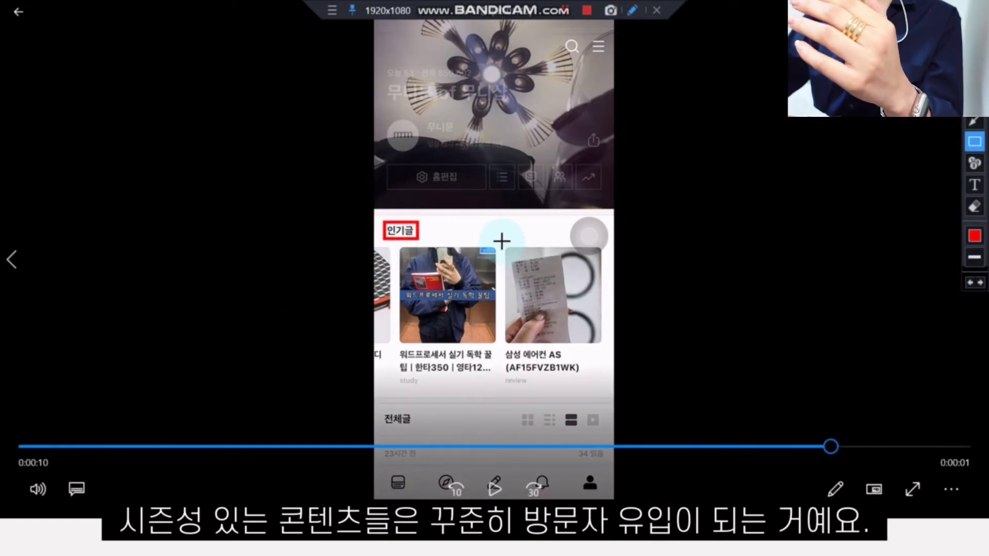
{"action": "mouse_move", "coordinate": [502, 242]}
{"action": "left_mouse_down"}
{"action": "mouse_move", "coordinate": [592, 391]}
{"action": "mouse_move", "coordinate": [600, 383]}
{"action": "left_mouse_up"}
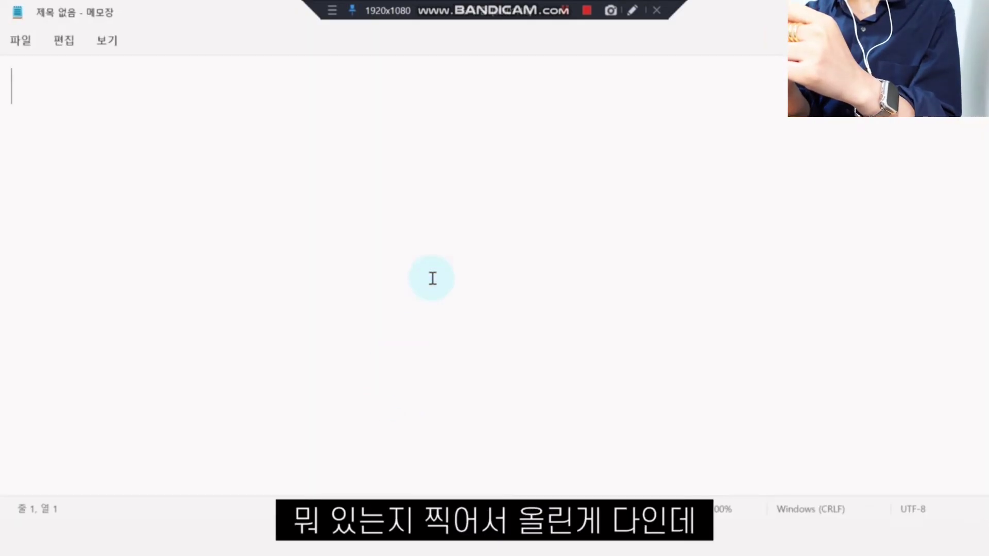
Write three lines in an empty Notepad note: 명절: 선물세트; 여름: 삼성 에어컨; 장마: 슬리퍼, 우산
{"action": "type", "text": "ㅇㅈ"}
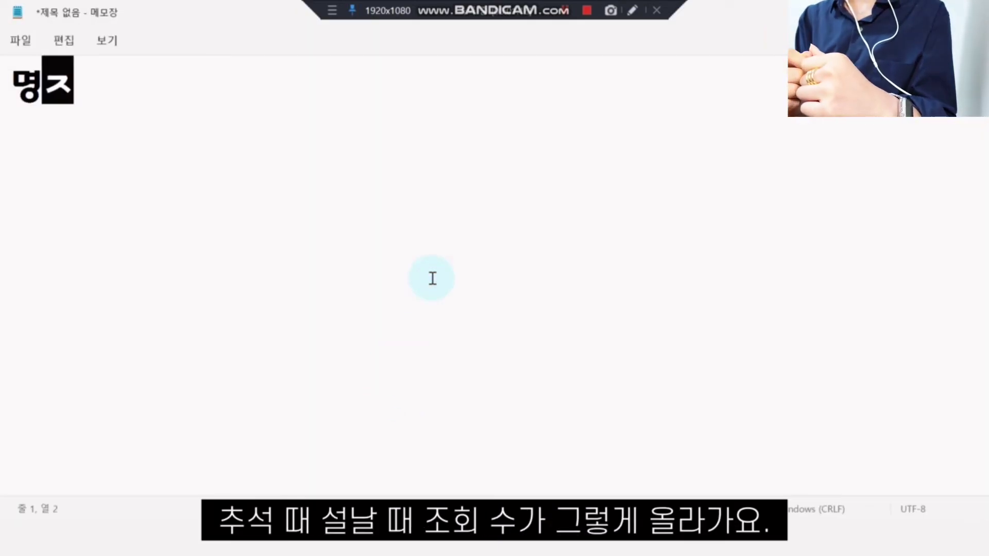
{"action": "type", "text": "ㅓㄹㅣ"}
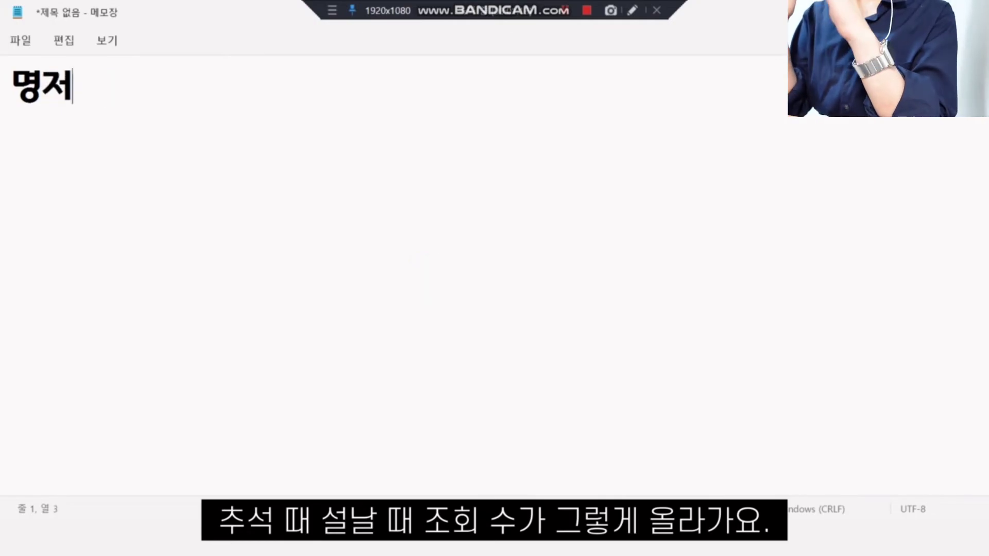
{"action": "type", "text": "ㄹ"}
{"action": "type", "text": ": "}
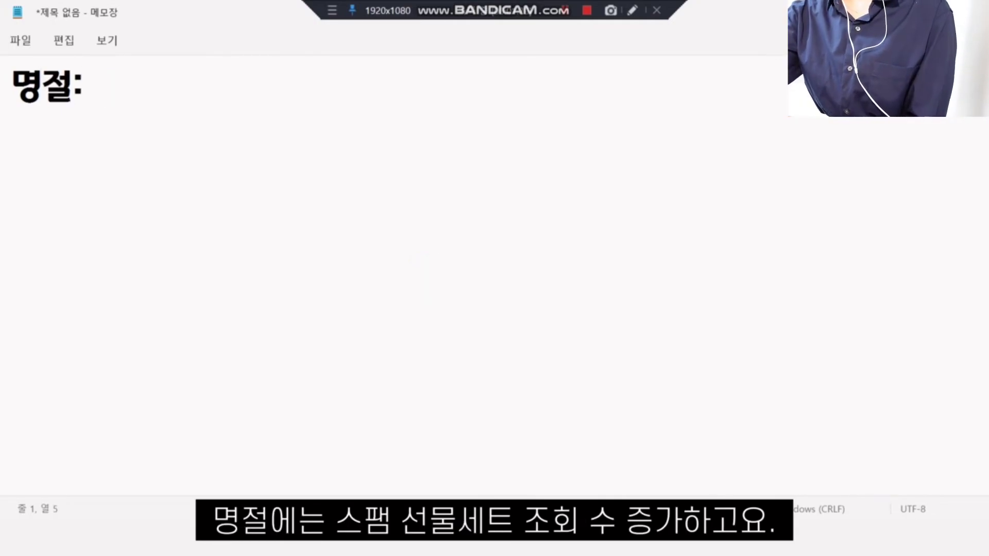
{"action": "type", "text": "ㅅㅓㄴㅁㅜㄹㅅㅔㅌㅡ"}
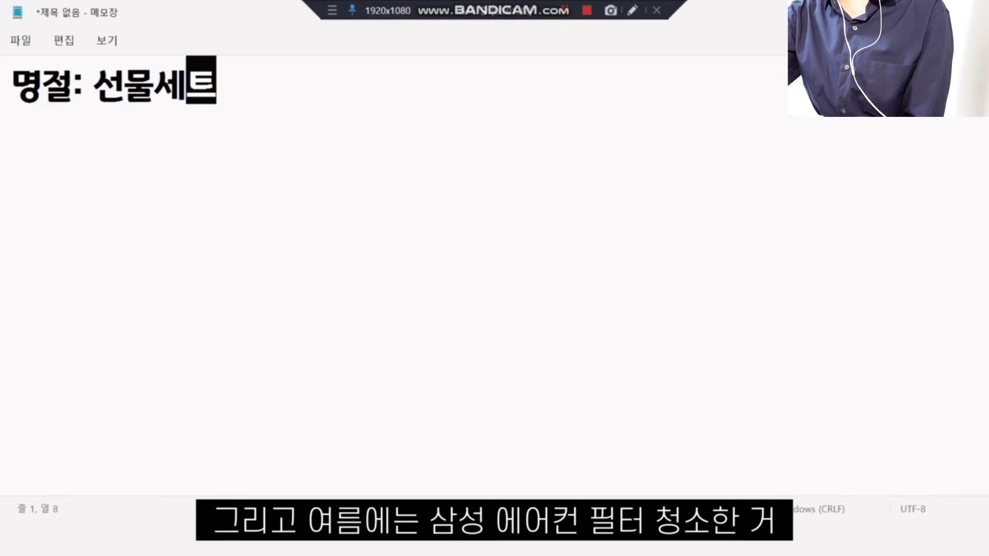
{"action": "key", "text": "Return"}
{"action": "type", "text": "ㅇㅕㄹㅡㅁ: ㅅㅏㅁㅅㅓ"}
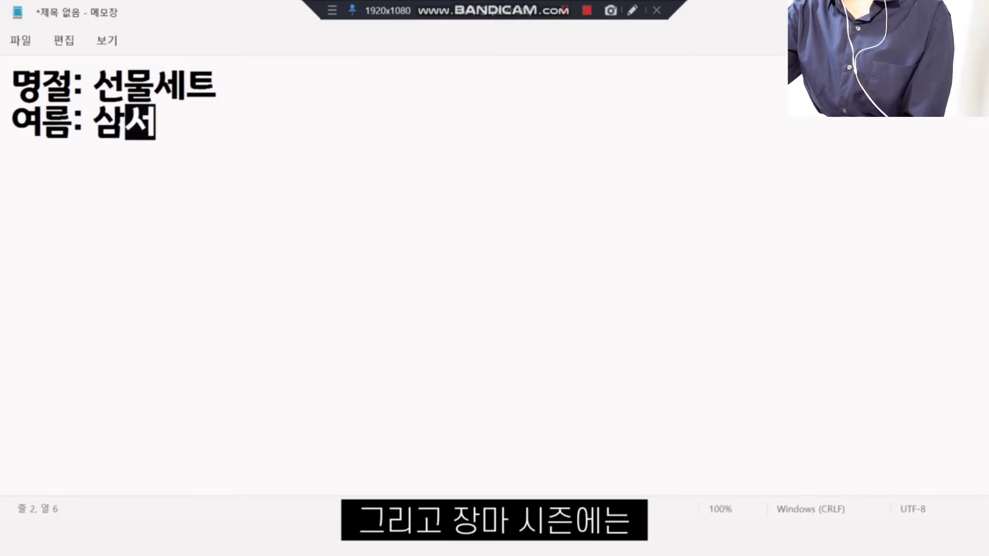
{"action": "type", "text": "ㅇ ㅇㅔㅇㅓㅋㅓㄴㅈㅏㅇㅁㅏ: ㅅㅡㄹㄹㅣ"}
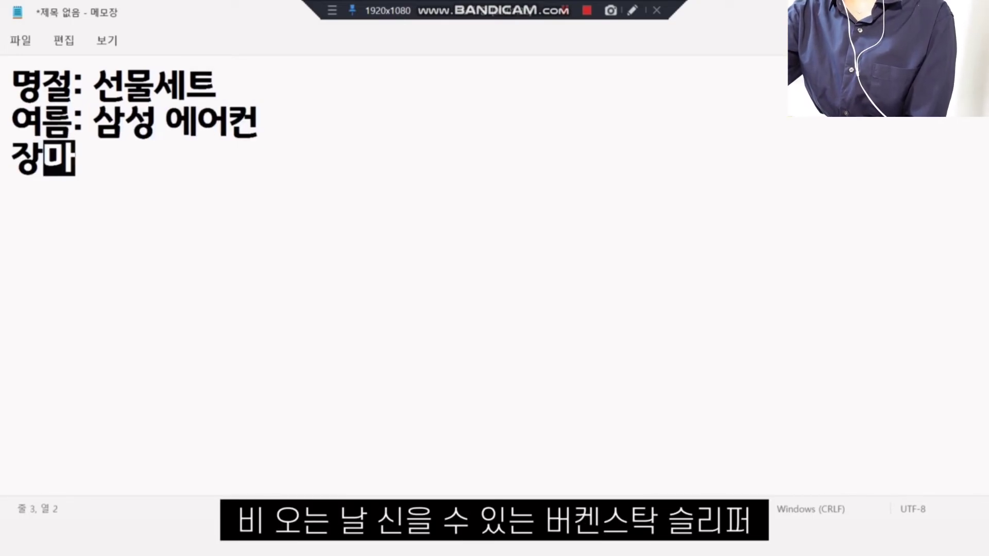
{"action": "type", "text": "ㅍㅓ, ㅇㅜㅅㅏㄴ"}
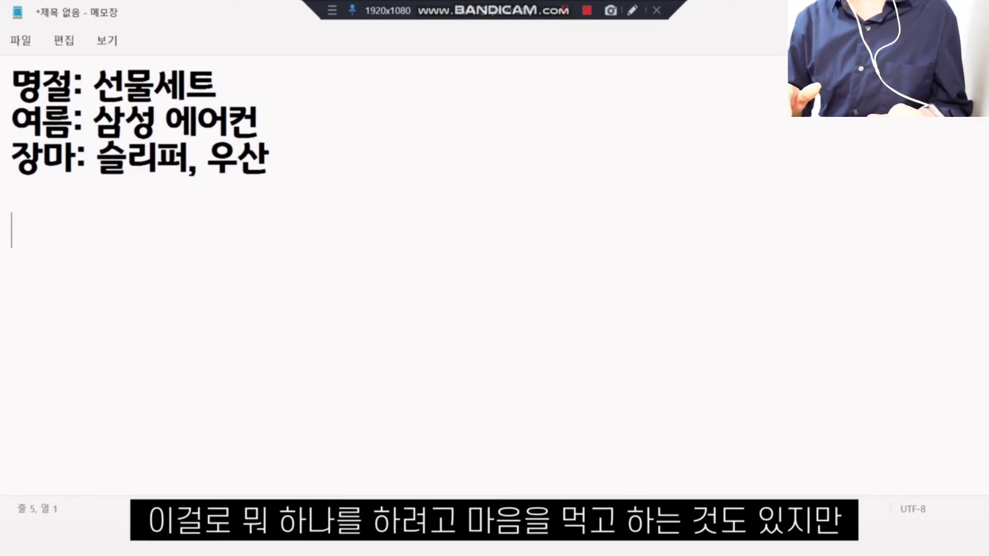
Below a blank line in the note, add 블로그를 쓰는 목적: 우선은 글쓰는 연습삼아 그냥 올리자!!!
{"action": "type", "text": "ㅂㅡㄹㄹㅗㄱㅡㅌㅡㄹ ㅆㅡㄴ"}
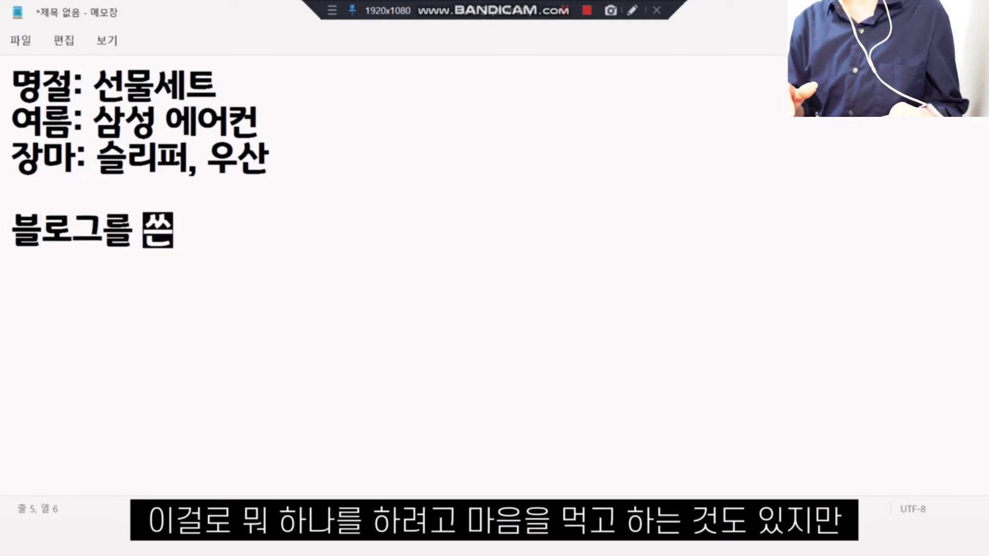
{"action": "type", "text": "ㅡㄴ ㅁㅗㄱㅈㅓㄱ"}
{"action": "type", "text": ":"}
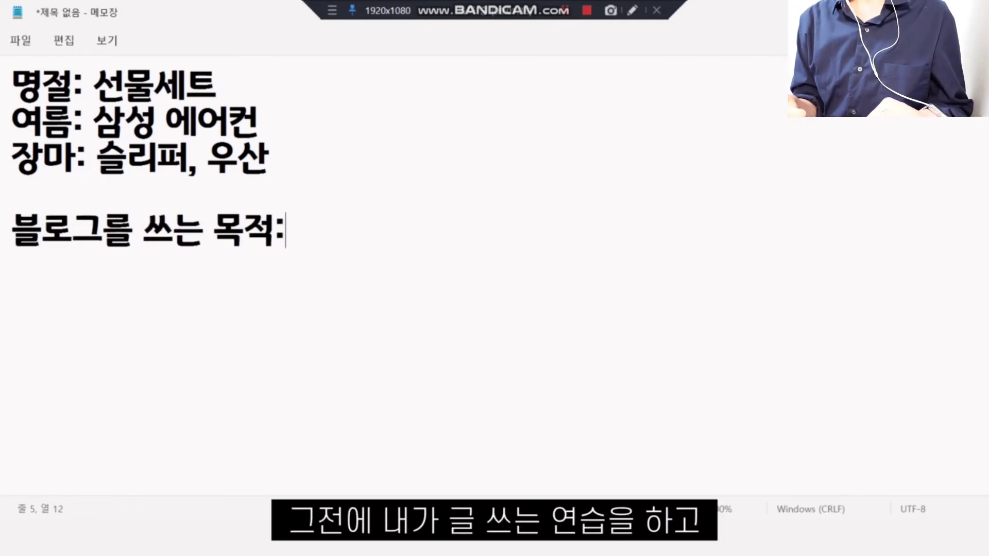
{"action": "type", "text": " ㅇㅜㅅㅓㄴㅇㅡㄴ ㄱㅡㄹㅆㅡㄴㅡㄴ ㅇㅕㄴㅅㅡㅂ"}
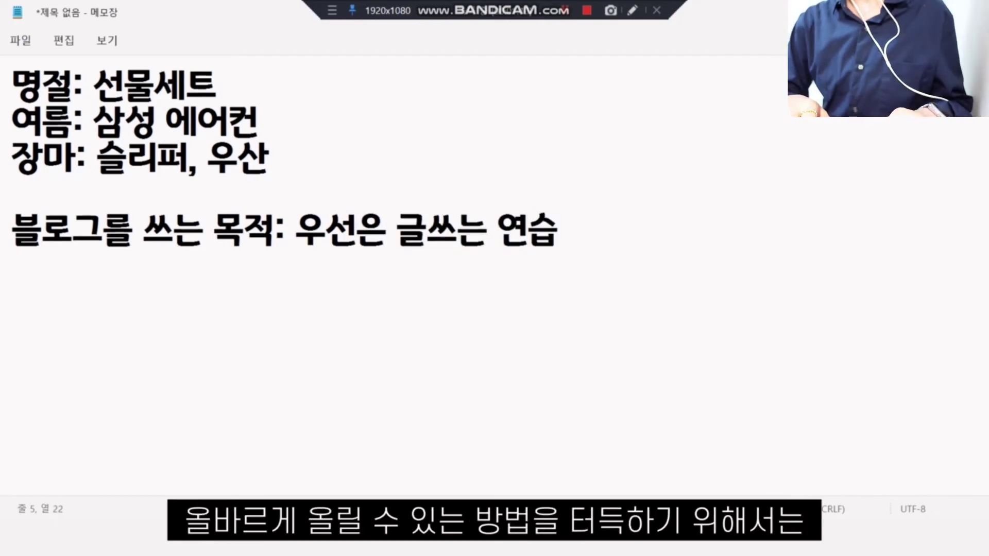
{"action": "type", "text": "ㅅㅏㅁㅇㅏ ㄱㅡㄴㅑㅇ"}
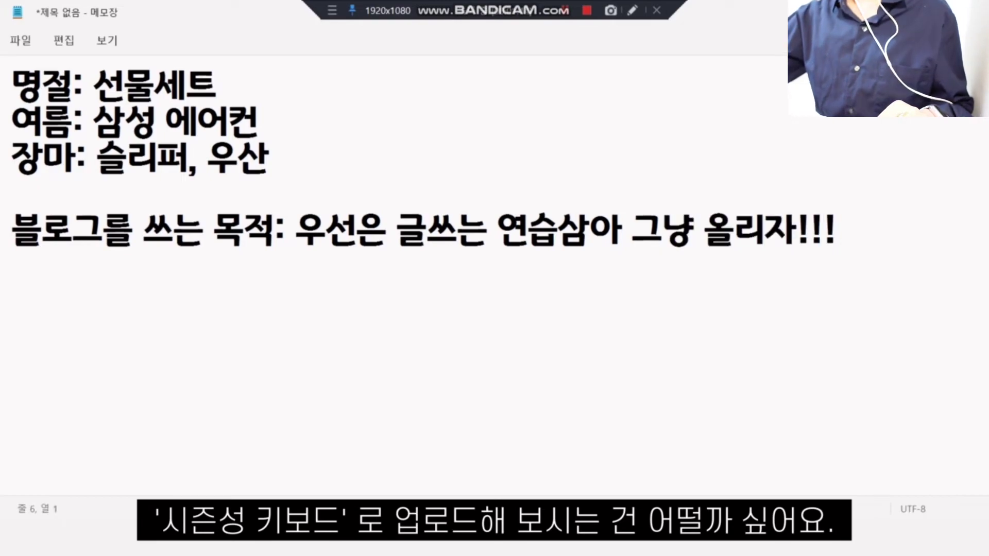
{"action": "key", "text": "Return"}
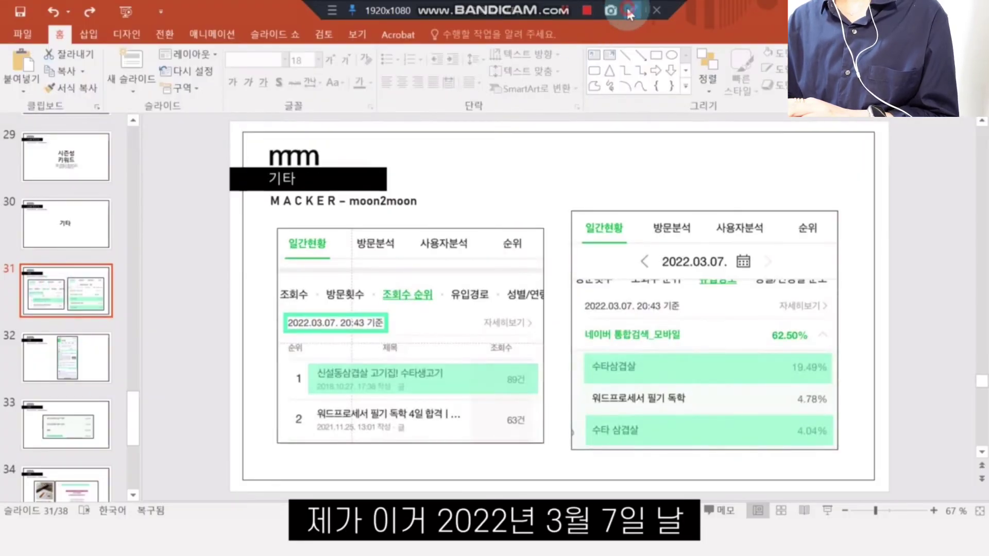
On slide 31, frame the 2022.03.07. 20:43 date, the top-ranked post title and the search-term percentages in red, then clear the frames
{"action": "left_click", "coordinate": [629, 10]}
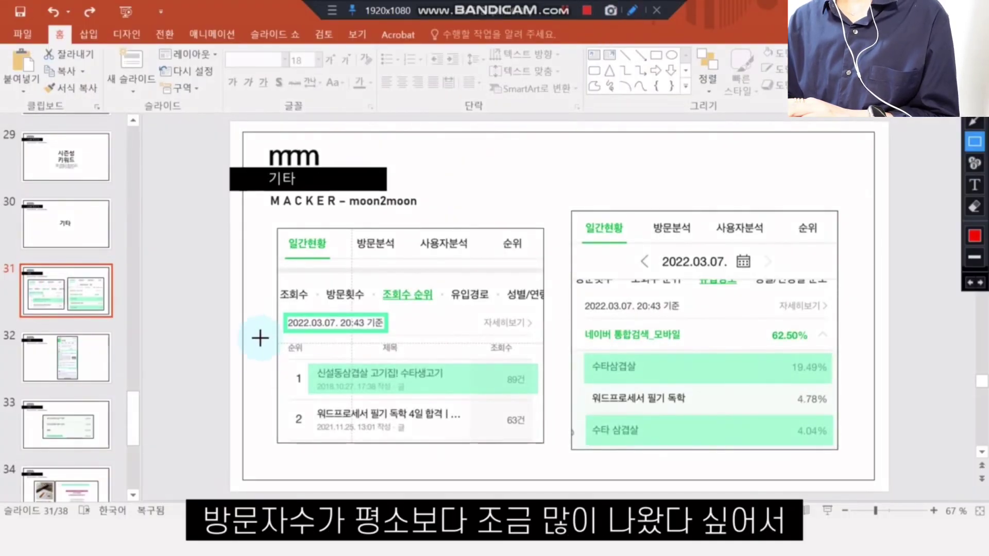
{"action": "left_click_drag", "start_coordinate": [281, 312], "coordinate": [379, 337]}
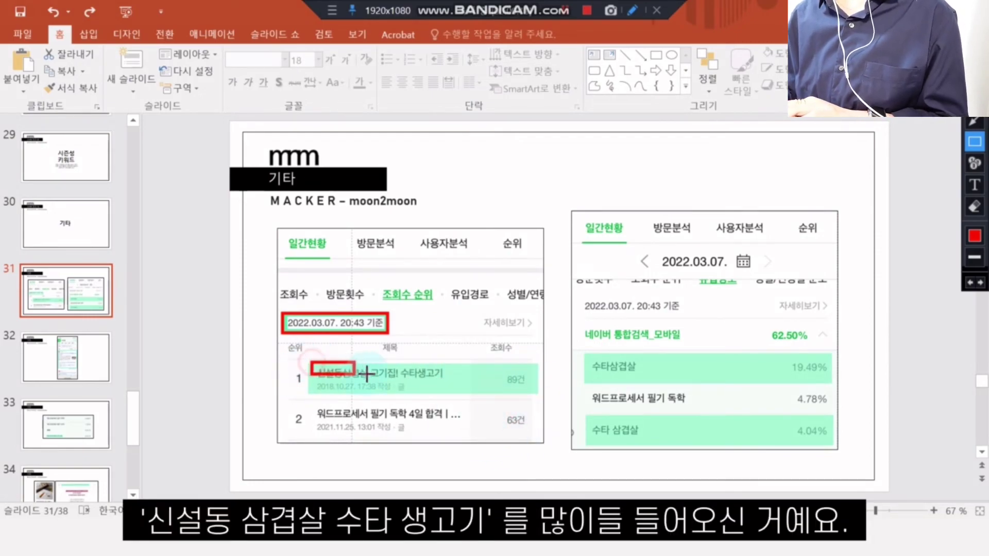
{"action": "left_click_drag", "start_coordinate": [367, 373], "coordinate": [446, 382]}
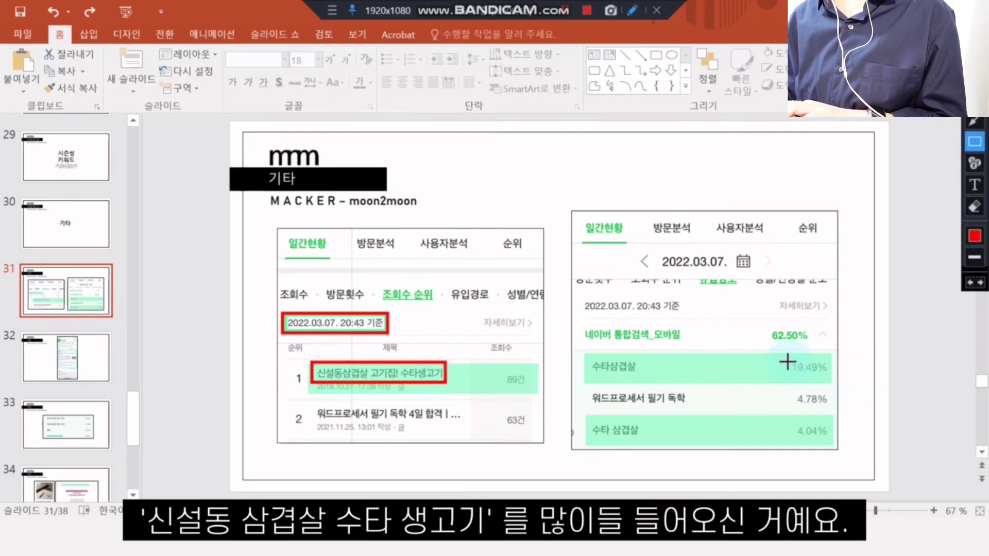
{"action": "left_click_drag", "start_coordinate": [784, 357], "coordinate": [835, 442]}
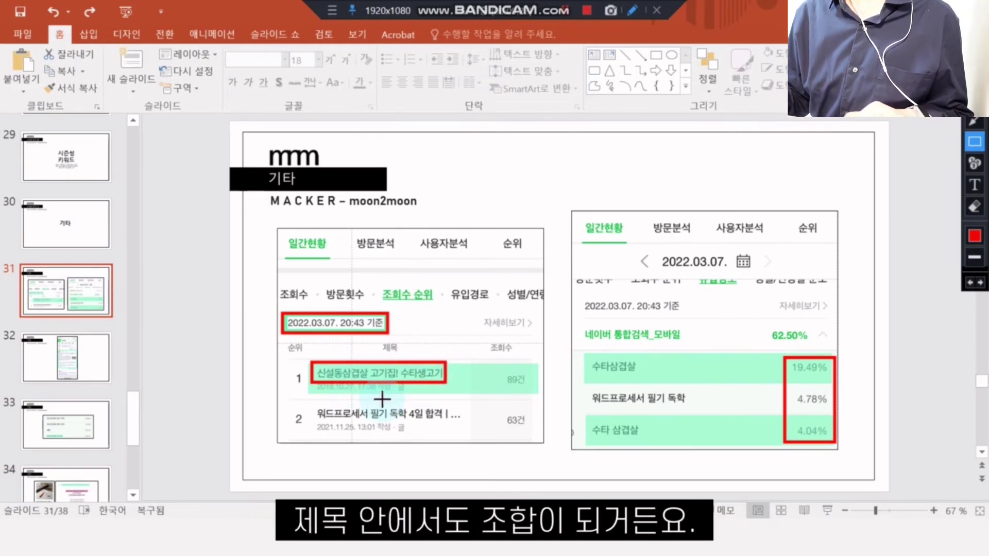
{"action": "key", "text": "Escape"}
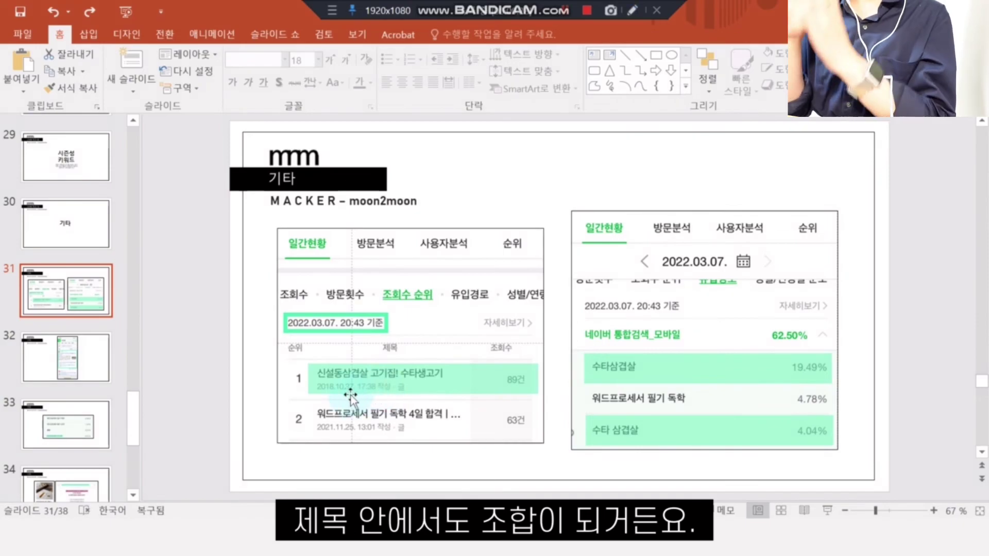
Underline the top-ranked post's writing date in red on slide 31, and go to slide 32 with the 수타삼겹살 search results
{"action": "left_click", "coordinate": [637, 16]}
{"action": "left_click_drag", "start_coordinate": [316, 392], "coordinate": [411, 392]}
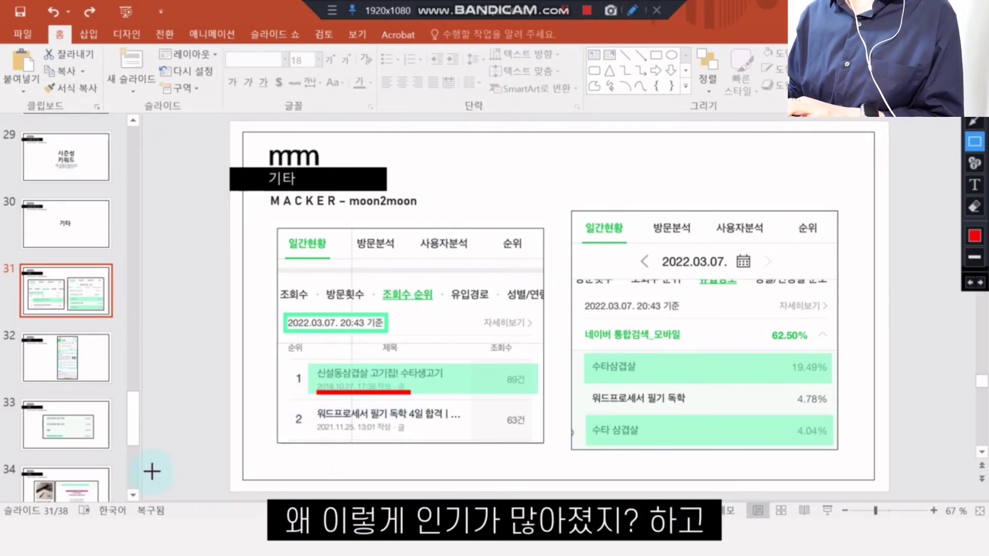
{"action": "left_click", "coordinate": [89, 366]}
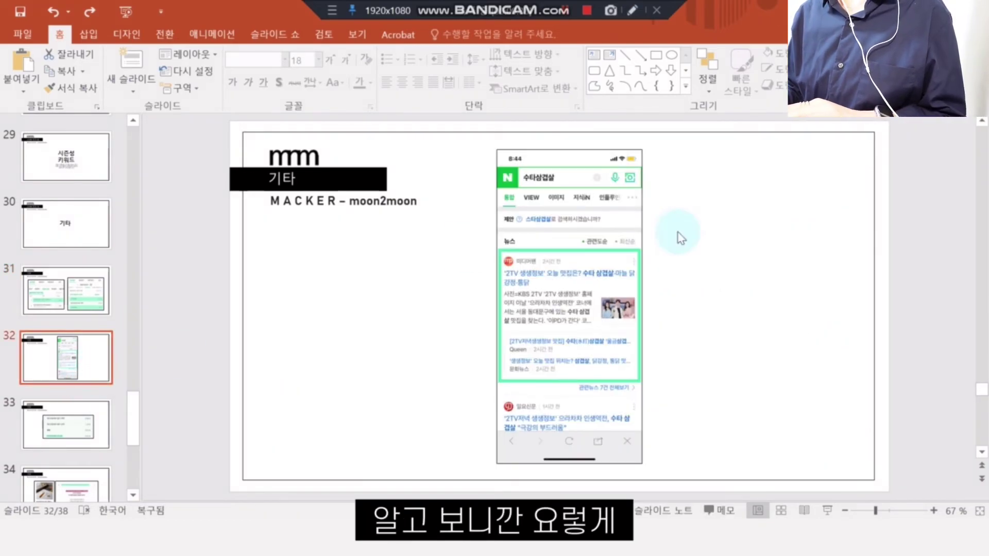
Frame the 수타삼겹살 news results on slide 32 and the first popular post in the paused blog video in red
{"action": "left_click", "coordinate": [632, 10]}
{"action": "mouse_move", "coordinate": [495, 165]}
{"action": "left_mouse_down"}
{"action": "mouse_move", "coordinate": [653, 355]}
{"action": "mouse_move", "coordinate": [651, 404]}
{"action": "mouse_move", "coordinate": [643, 386]}
{"action": "left_mouse_up"}
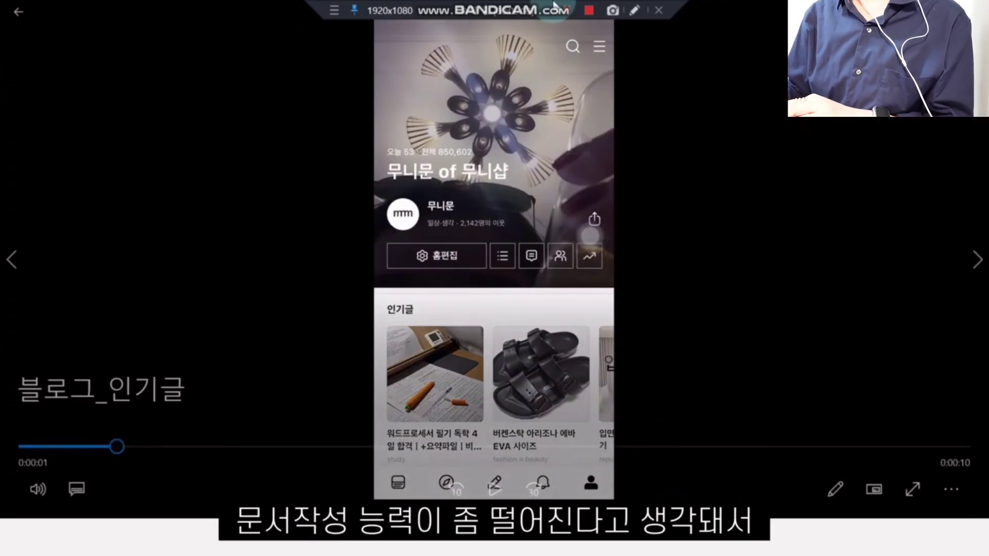
{"action": "left_click", "coordinate": [633, 11]}
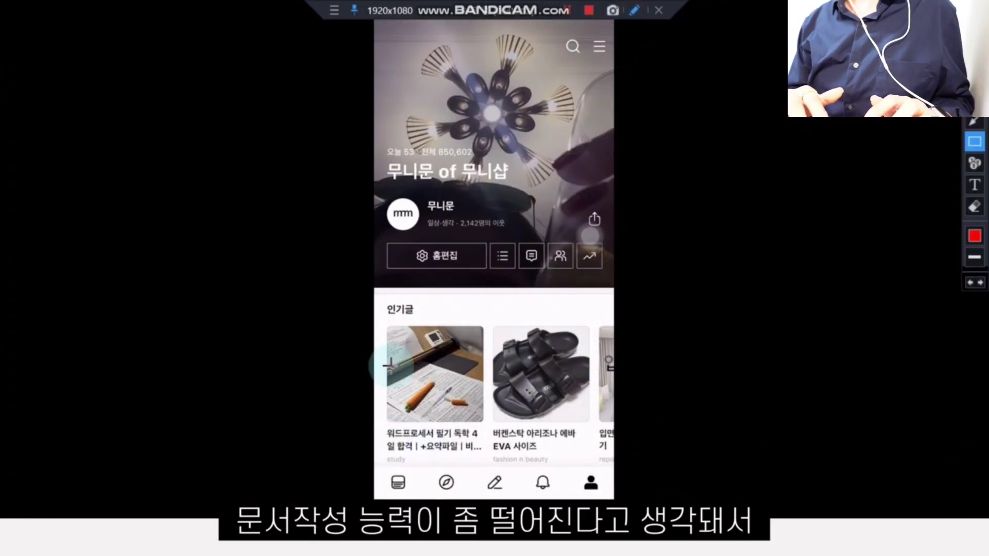
{"action": "mouse_move", "coordinate": [384, 316]}
{"action": "left_mouse_down"}
{"action": "mouse_move", "coordinate": [475, 462]}
{"action": "mouse_move", "coordinate": [491, 460]}
{"action": "left_mouse_up"}
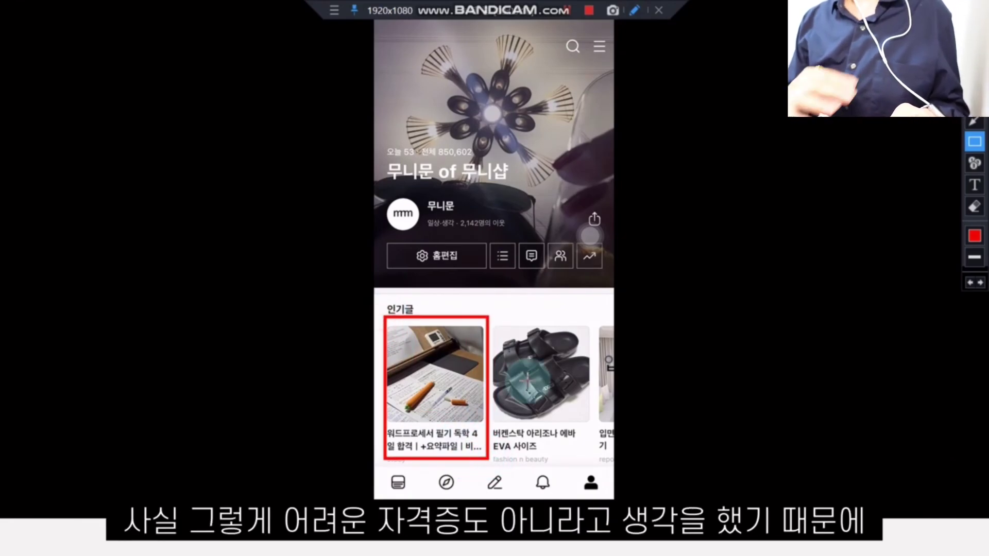
{"action": "left_click", "coordinate": [635, 10]}
Switch to slide 33 of the presentation and frame the search term 워드프로세서 무니문 in red
{"action": "key", "text": "alt+Tab"}
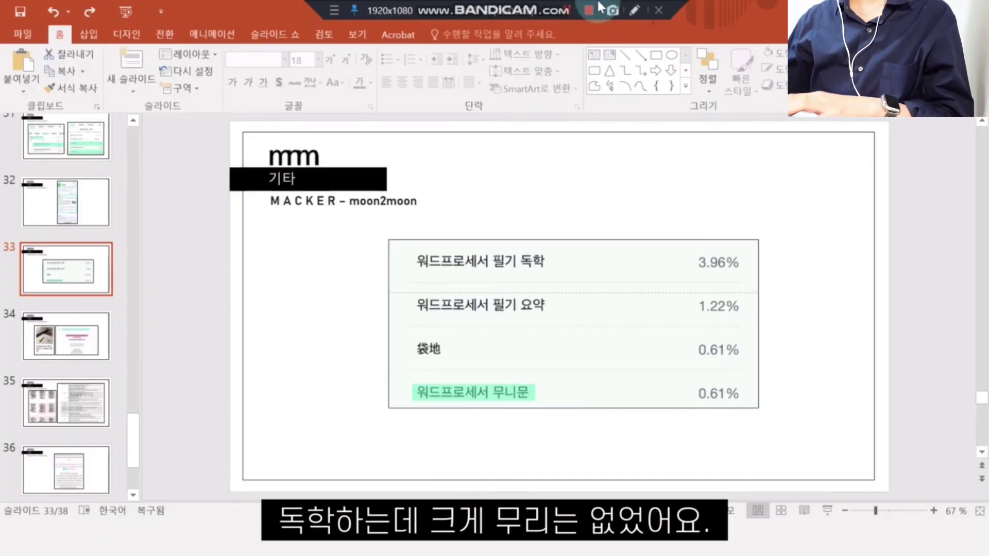
{"action": "left_click", "coordinate": [633, 11]}
{"action": "left_click_drag", "start_coordinate": [439, 387], "coordinate": [529, 401]}
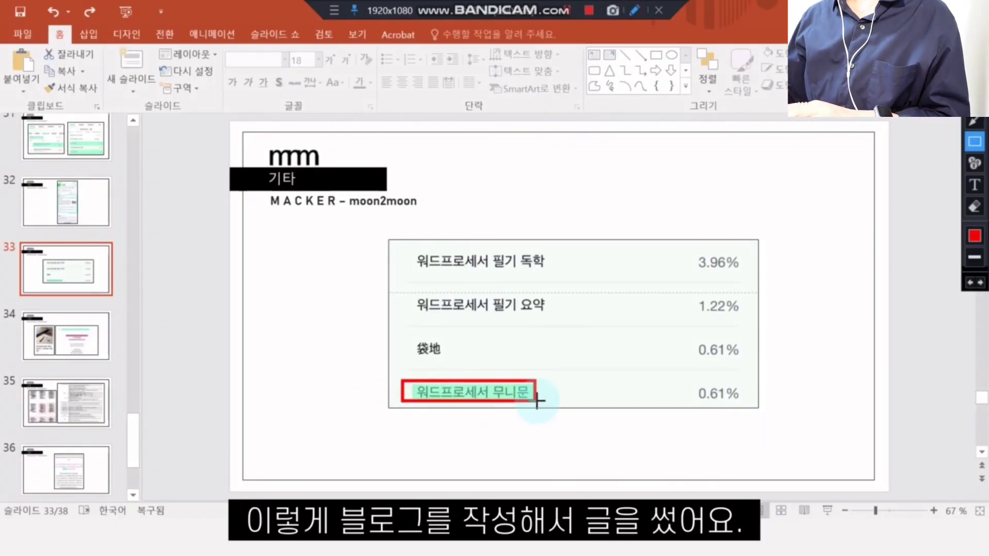
Switch to the 워드프로세서 필기 독학 blog post in the browser and highlight 비용 0원 and +요약파일 in its title
{"action": "key", "text": "alt+Tab"}
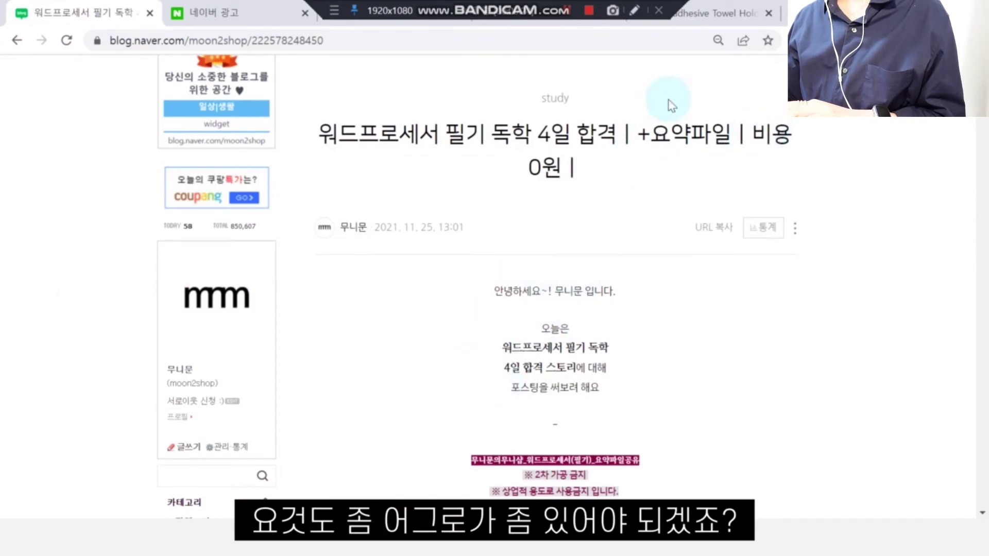
{"action": "left_click_drag", "start_coordinate": [750, 133], "coordinate": [564, 170]}
{"action": "left_click_drag", "start_coordinate": [637, 133], "coordinate": [731, 135]}
Frame the post's attached summary PDF and the usage notes below it in red, and clear the frame
{"action": "scroll", "coordinate": [721, 283], "scroll_direction": "down", "scroll_amount": 20}
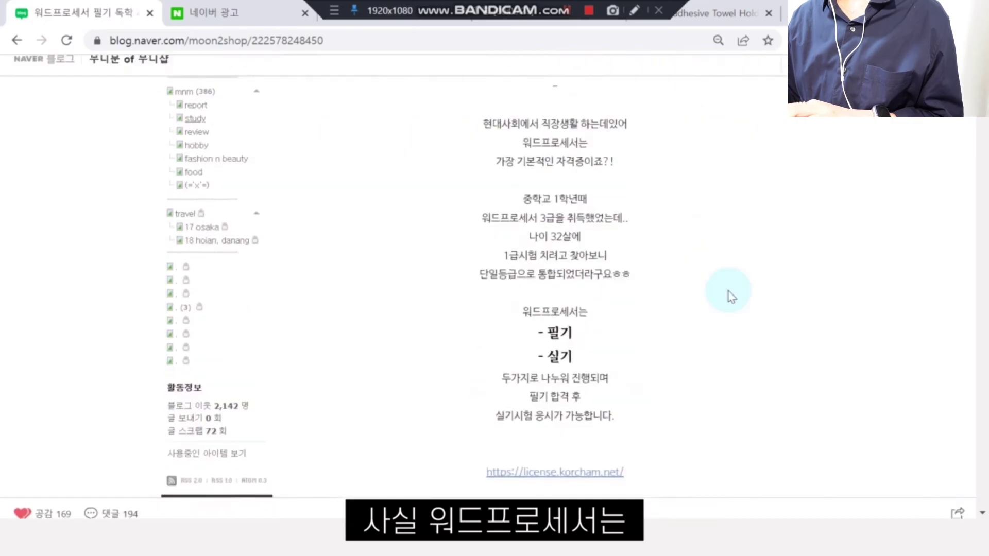
{"action": "scroll", "coordinate": [716, 273], "scroll_direction": "down", "scroll_amount": 15}
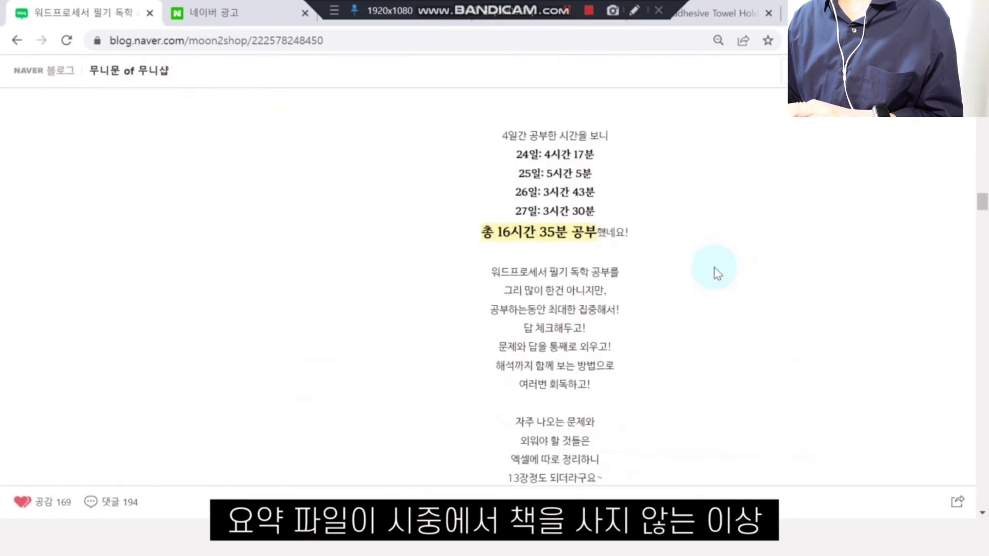
{"action": "scroll", "coordinate": [726, 271], "scroll_direction": "up", "scroll_amount": 1}
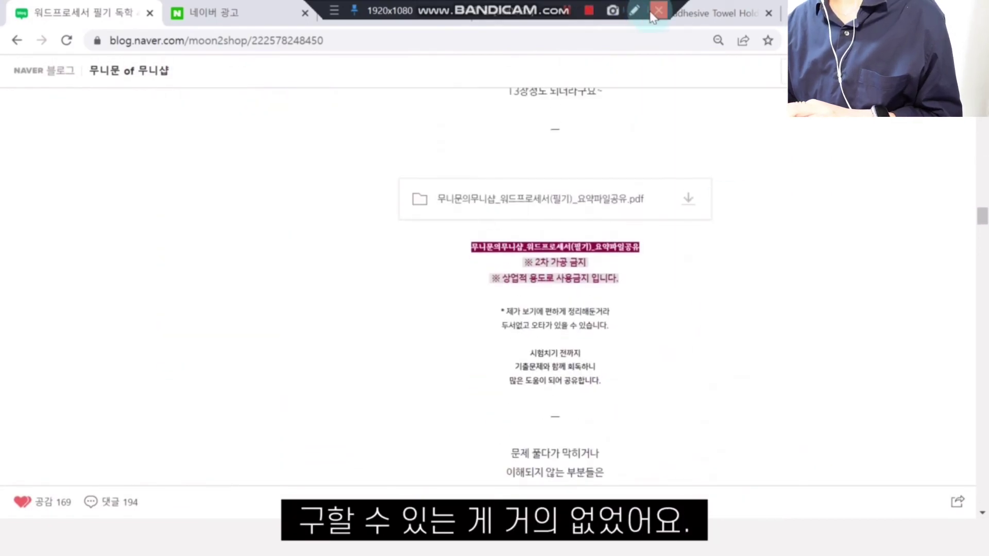
{"action": "left_click", "coordinate": [634, 10]}
{"action": "mouse_move", "coordinate": [382, 169]}
{"action": "left_mouse_down"}
{"action": "mouse_move", "coordinate": [536, 322]}
{"action": "mouse_move", "coordinate": [701, 402]}
{"action": "mouse_move", "coordinate": [729, 397]}
{"action": "left_mouse_up"}
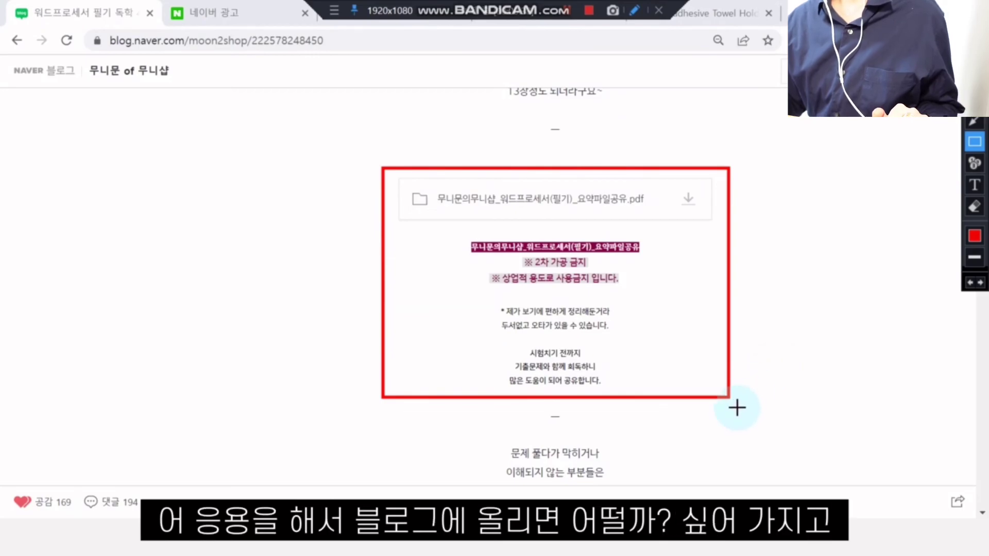
{"action": "key", "text": "Escape"}
Switch to the summary PDF in 알PDF and look through its pages
{"action": "key", "text": "alt+Tab"}
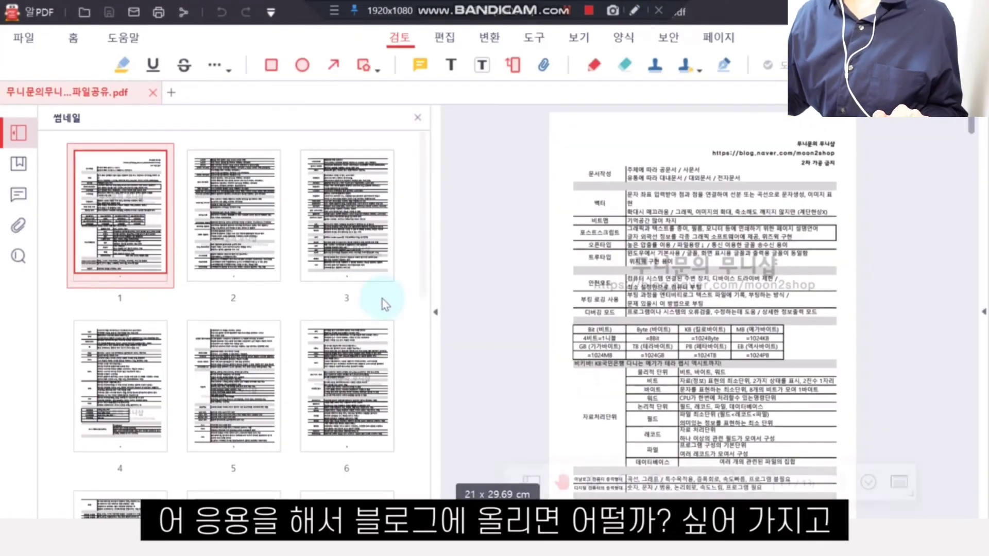
{"action": "scroll", "coordinate": [894, 419], "scroll_direction": "down", "scroll_amount": 10}
{"action": "scroll", "coordinate": [871, 363], "scroll_direction": "down", "scroll_amount": 20}
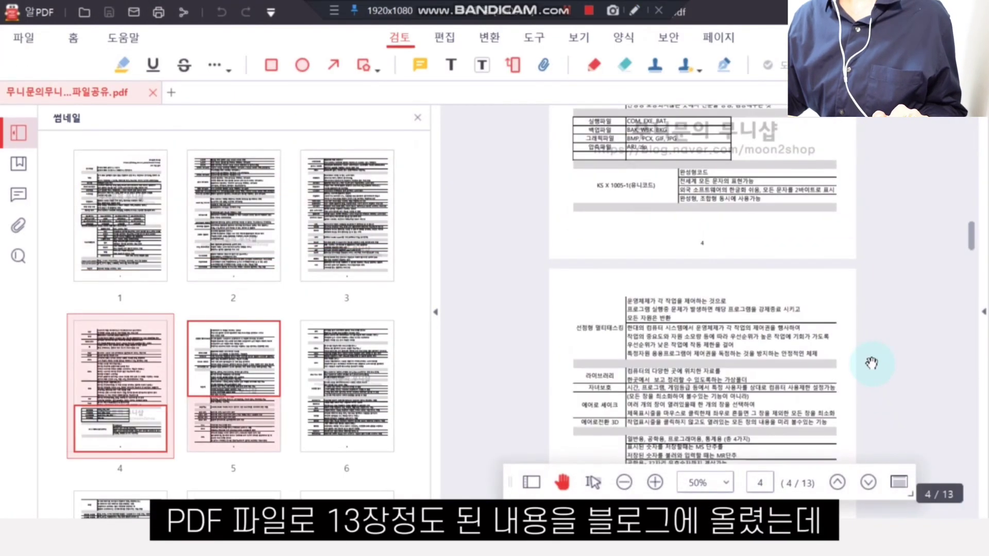
{"action": "scroll", "coordinate": [872, 363], "scroll_direction": "down", "scroll_amount": 20}
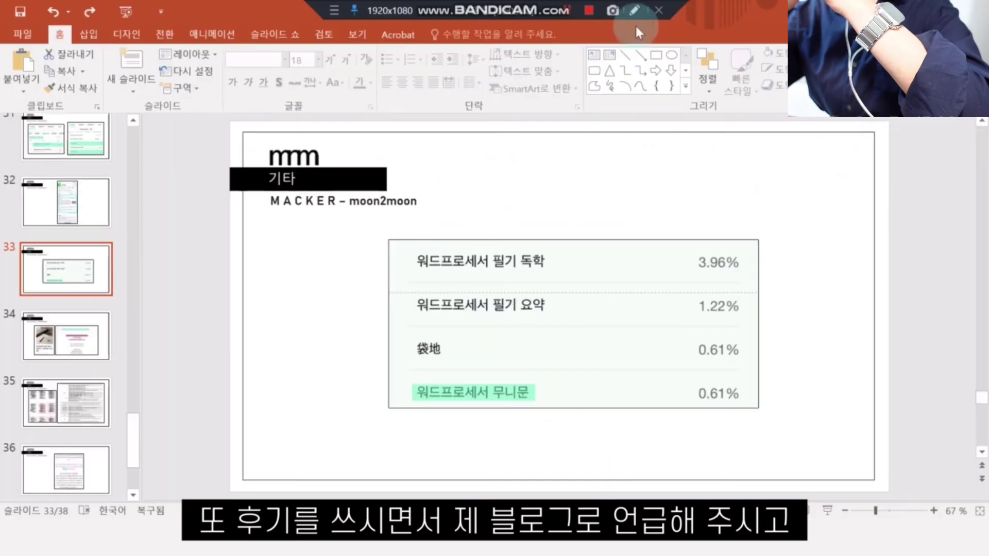
Back on slide 33, frame the highlighted term 워드프로세서 무니문 in red again and clear the frame
{"action": "left_click", "coordinate": [638, 9]}
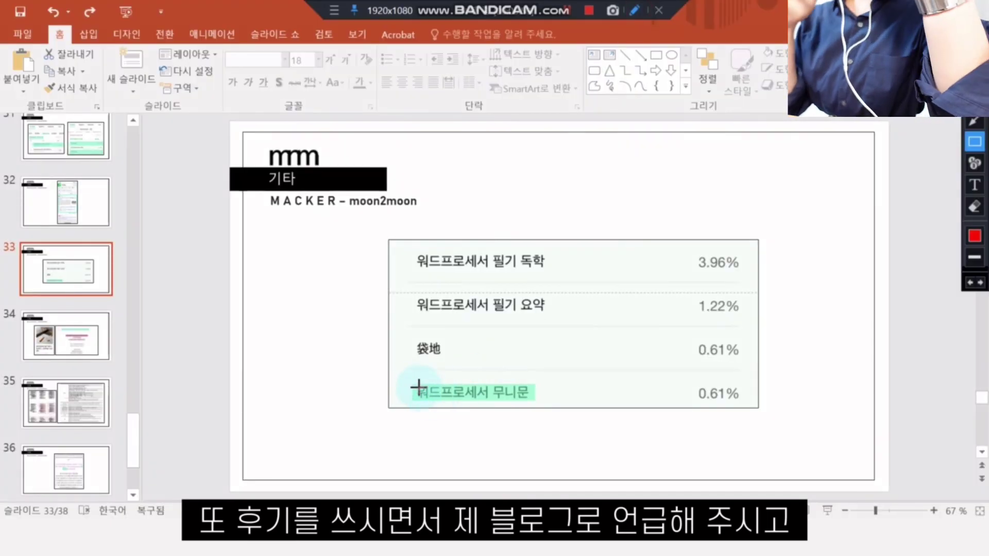
{"action": "mouse_move", "coordinate": [409, 383]}
{"action": "left_mouse_down"}
{"action": "mouse_move", "coordinate": [484, 405]}
{"action": "mouse_move", "coordinate": [540, 403]}
{"action": "left_mouse_up"}
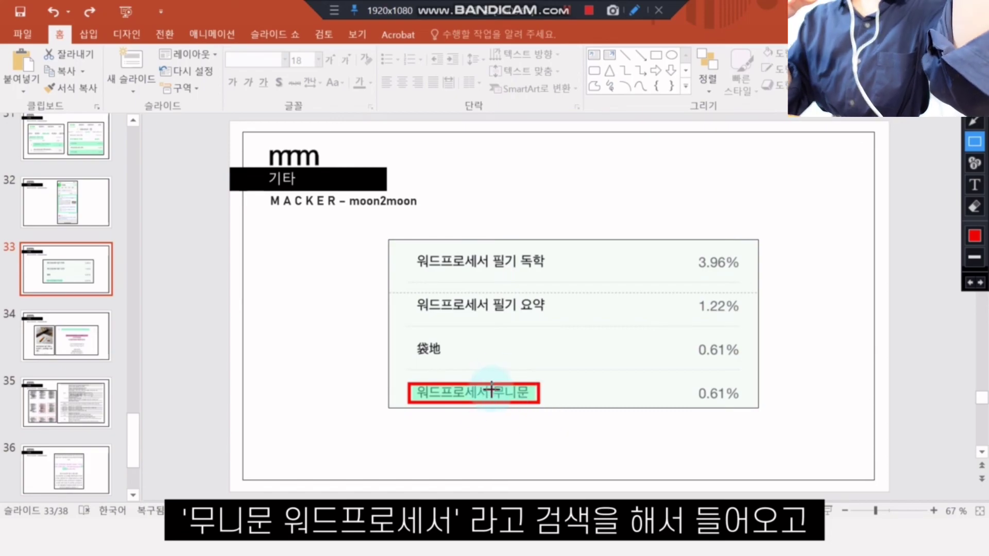
{"action": "key", "text": "Escape"}
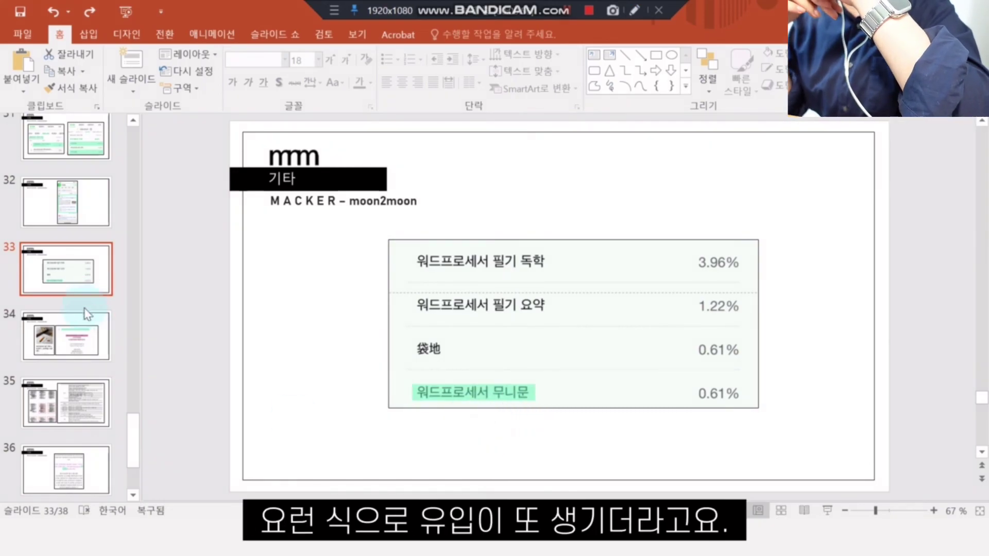
Present slides 34 to 36 with the shared PDF post, the summary pages and another blogger's mention
{"action": "left_click", "coordinate": [85, 335]}
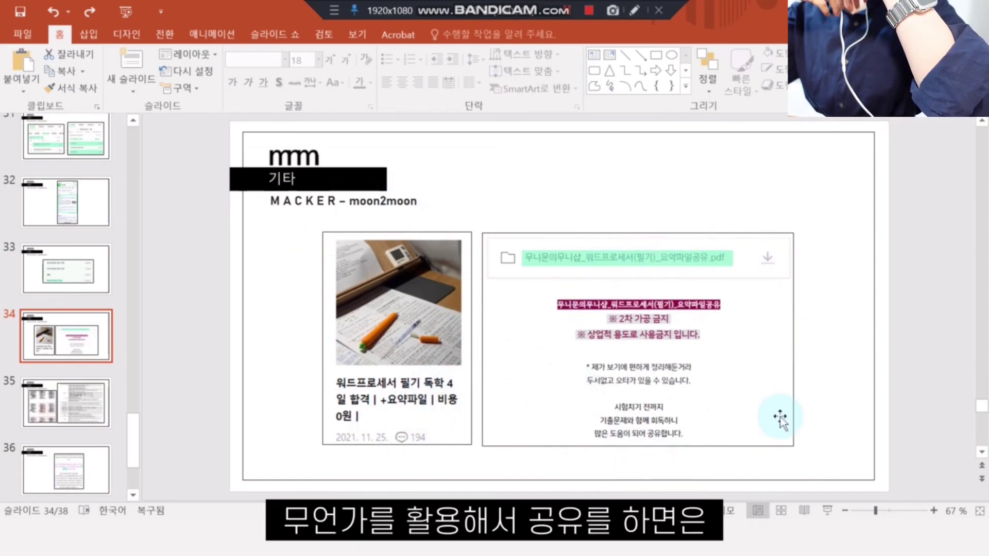
{"action": "left_click", "coordinate": [66, 403]}
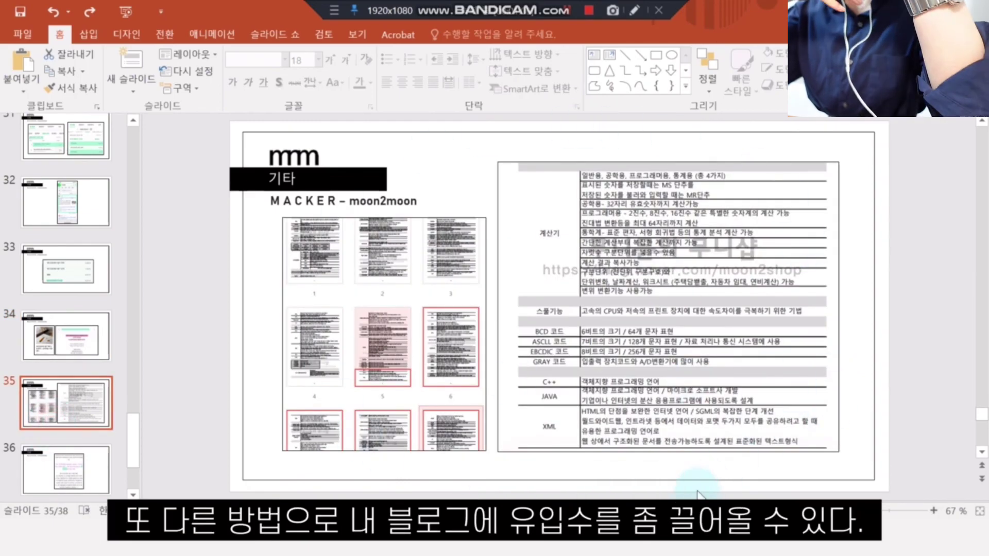
{"action": "left_click", "coordinate": [76, 459]}
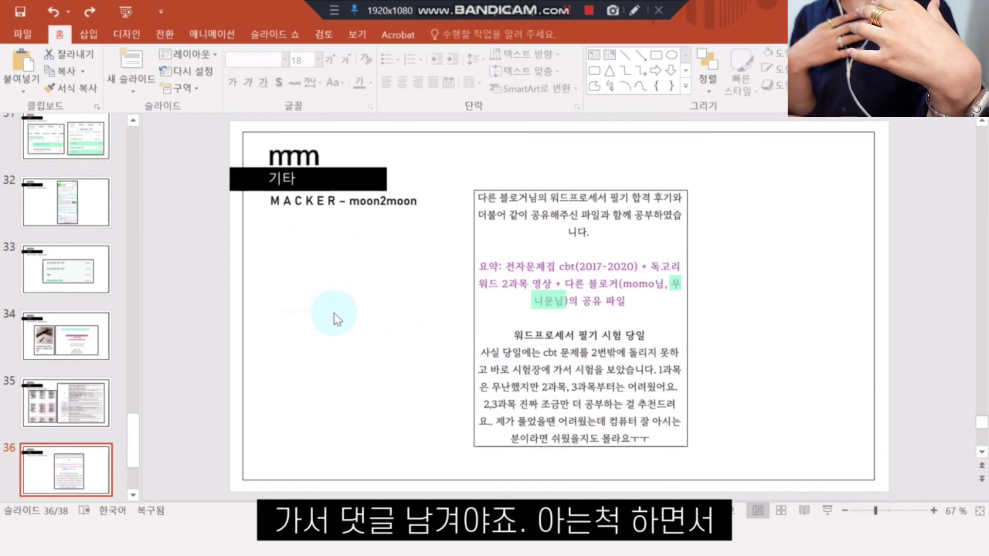
On slide 37, frame the thank-you comment and the 서로이웃 추가로 이웃수 +1 line, underline the reply, clear the marks, and go to slide 38
{"action": "left_click", "coordinate": [71, 466]}
{"action": "key", "text": "Down"}
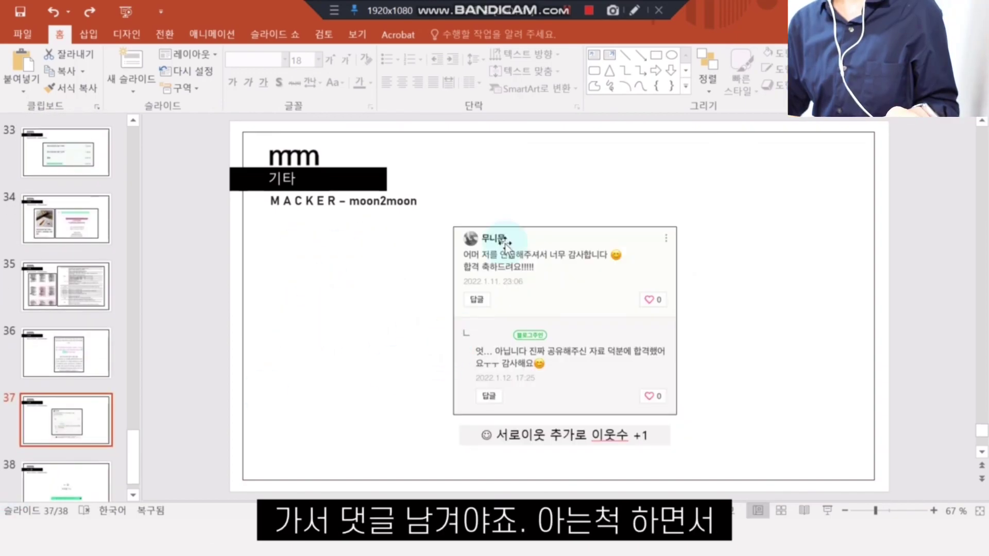
{"action": "left_click", "coordinate": [634, 10]}
{"action": "mouse_move", "coordinate": [485, 255]}
{"action": "left_mouse_down"}
{"action": "mouse_move", "coordinate": [631, 282]}
{"action": "mouse_move", "coordinate": [627, 273]}
{"action": "left_mouse_up"}
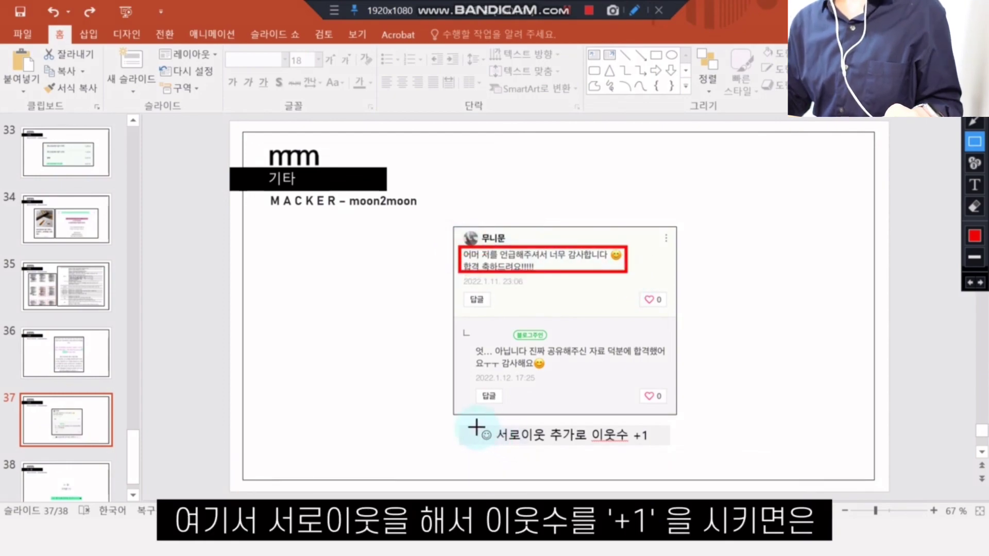
{"action": "mouse_move", "coordinate": [476, 427]}
{"action": "left_mouse_down"}
{"action": "mouse_move", "coordinate": [567, 451]}
{"action": "mouse_move", "coordinate": [661, 451]}
{"action": "mouse_move", "coordinate": [655, 447]}
{"action": "left_mouse_up"}
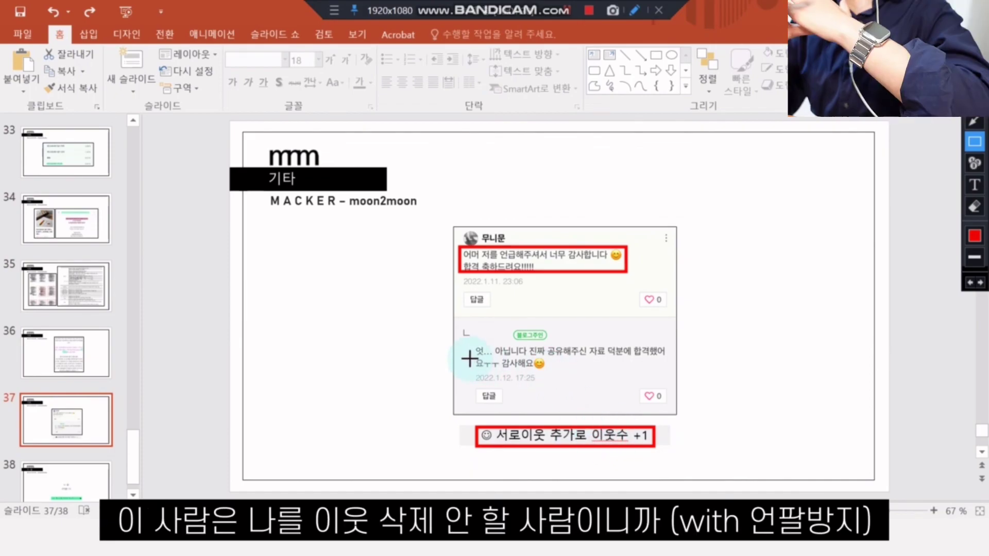
{"action": "left_click_drag", "start_coordinate": [525, 357], "coordinate": [664, 360]}
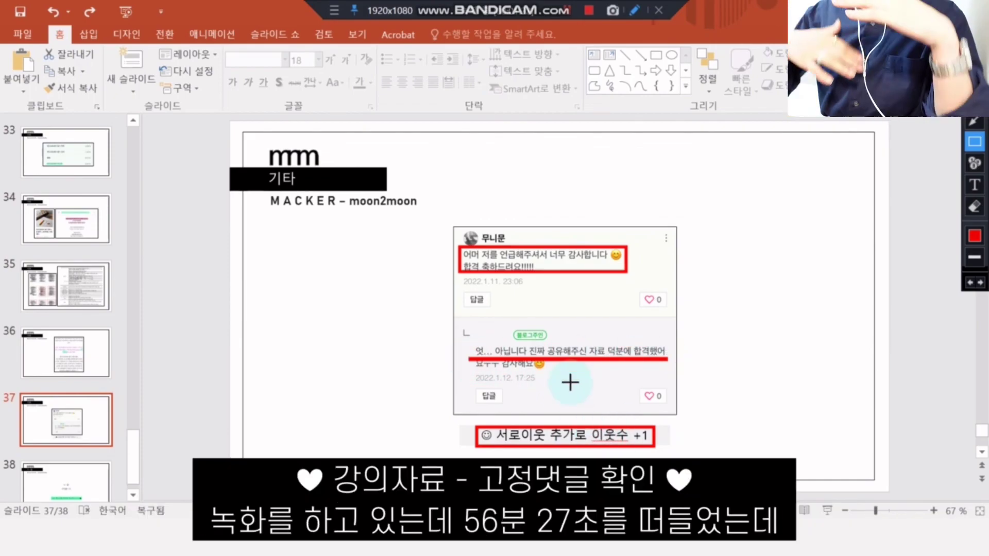
{"action": "key", "text": "Escape"}
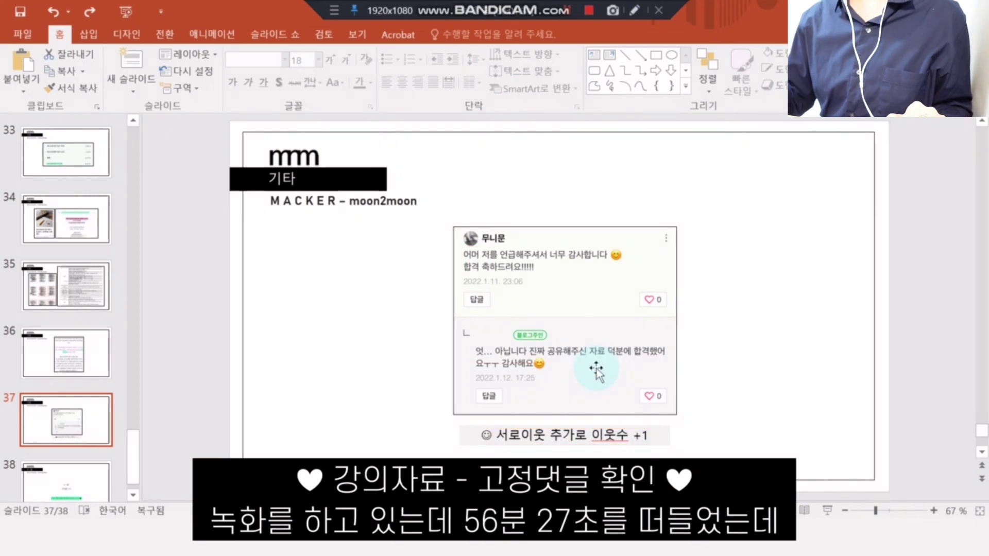
{"action": "left_click", "coordinate": [71, 484]}
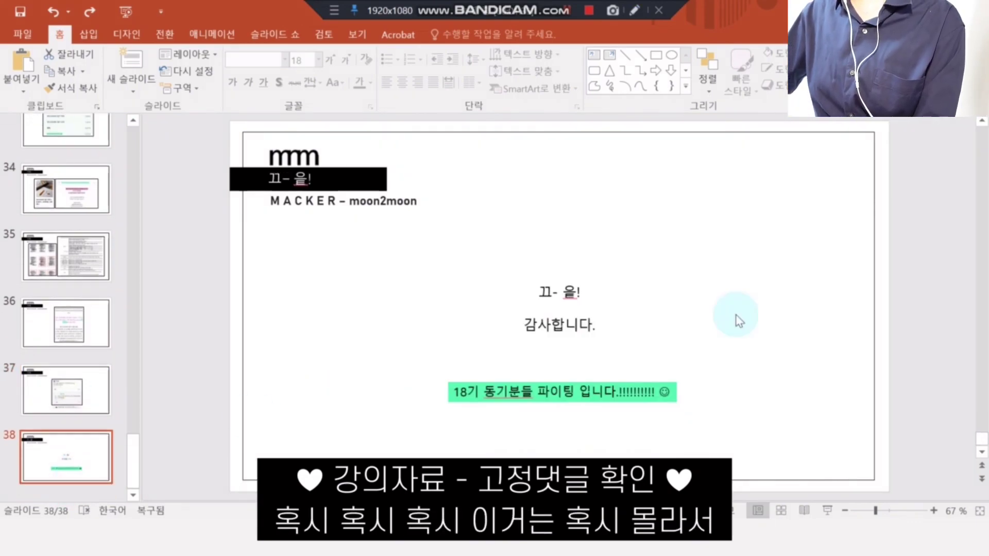